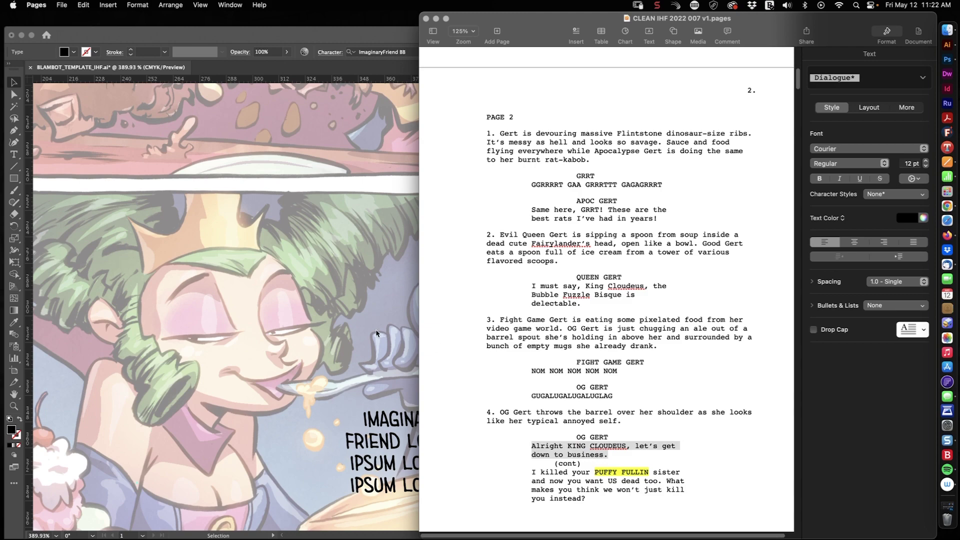
- Switch to Illustrator and delete the leftover placeholder lettering from the second and third panels
left_click(313, 320)
scroll(490, 335, "down", 5)
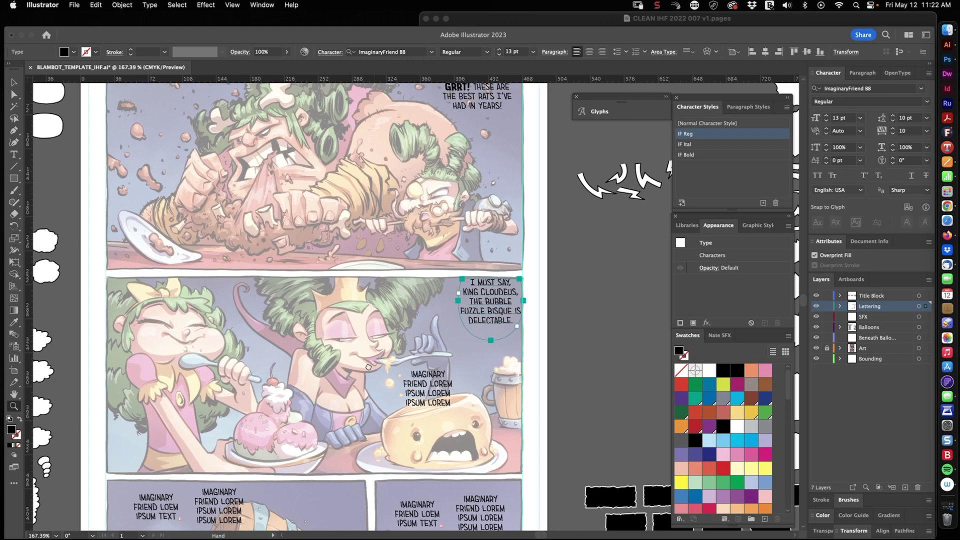
scroll(457, 295, "down", 4)
left_click(456, 293)
key("Delete")
scroll(350, 280, "down", 6)
left_click_drag(300, 262, 200, 240)
key("Delete")
scroll(374, 323, "up", 3)
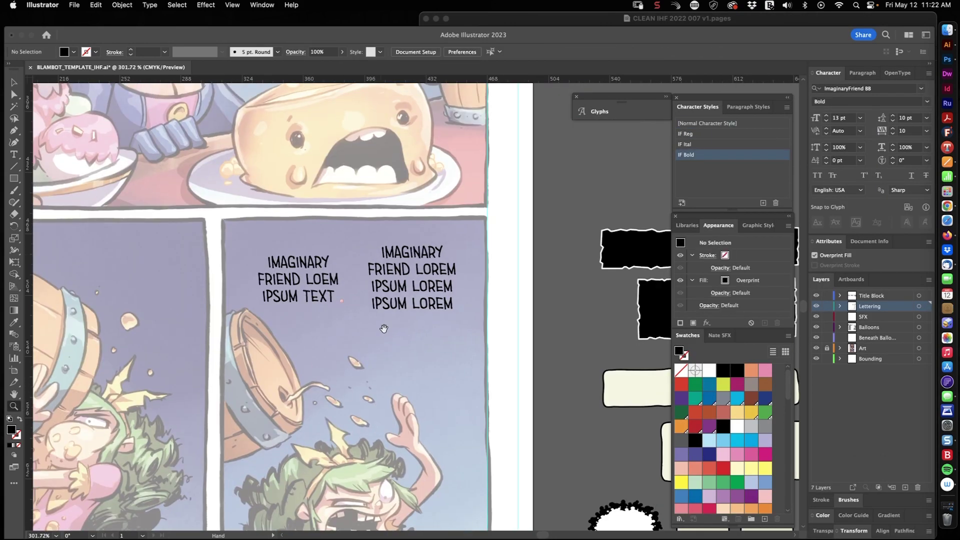
- Letter "ALRIGHT, KING CLOUDEUS, LET'S GET DOWN TO BUSINESS." in the fourth panel, with KING CLOUDEUS in bold
type("ALRIGHT KING CLOUDEUS, LET'S GET DOWN TO BUSINESS.")
left_click_drag(422, 290, 392, 302)
double_click(402, 283)
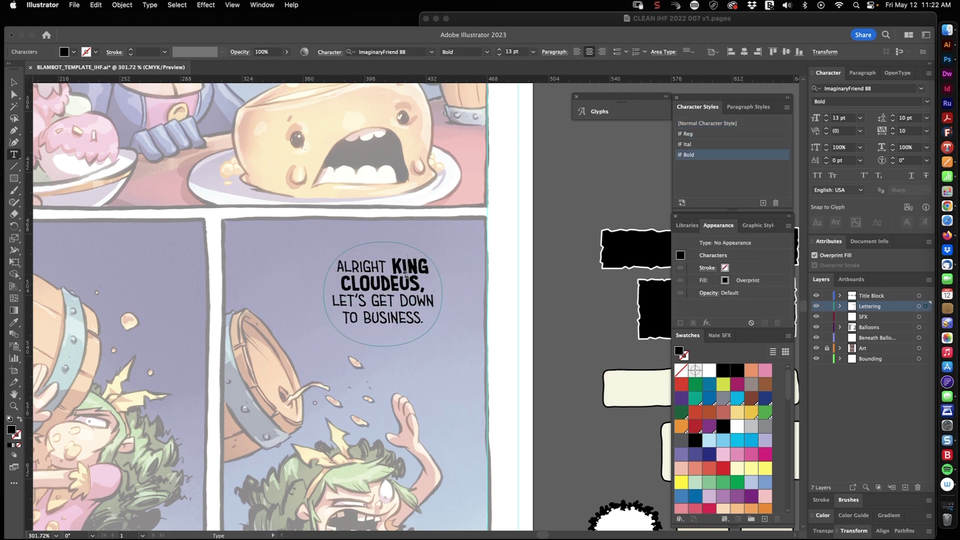
key("Escape")
left_click(439, 310)
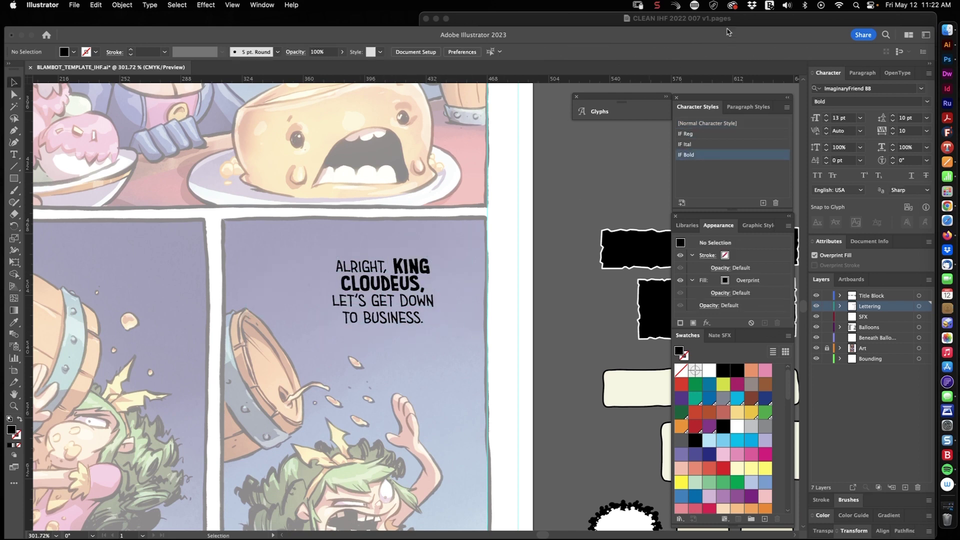
- Move the first dialogue to the fourth panel's upper-left corner and paste the "I killed your Puffy Fullin sister" dialogue beside it
key("super+Tab")
key("super+Tab")
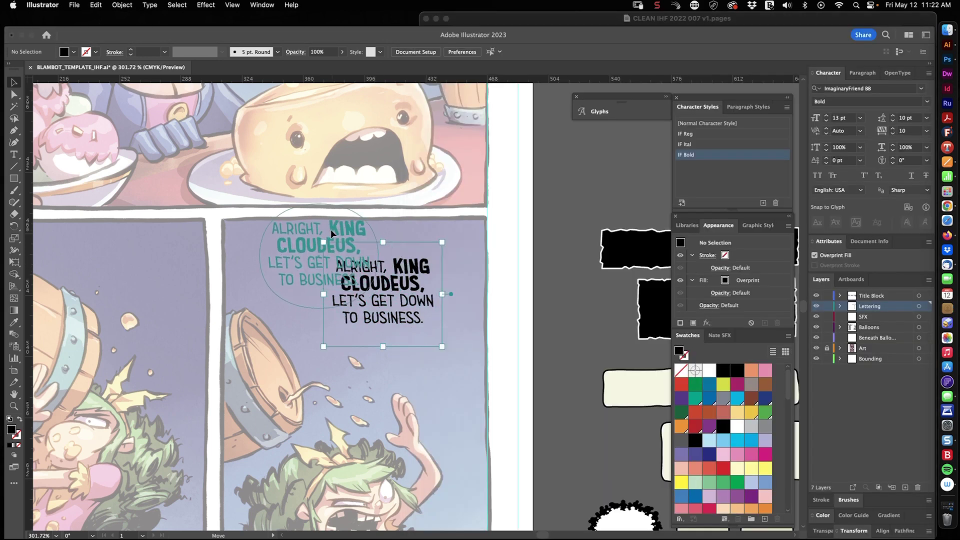
key("super+v")
mouse_move(404, 266)
left_mouse_down()
mouse_move(399, 286)
mouse_move(406, 280)
left_mouse_up()
left_click_drag(459, 384, 486, 414)
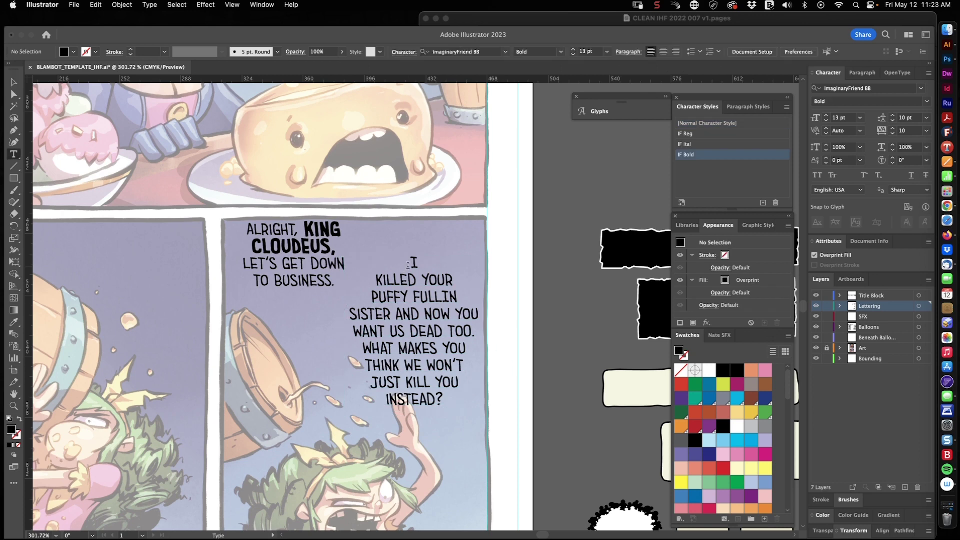
- Reposition the second dialogue block and delete the words PUFFY FULLIN from it
left_click_drag(433, 331, 437, 311)
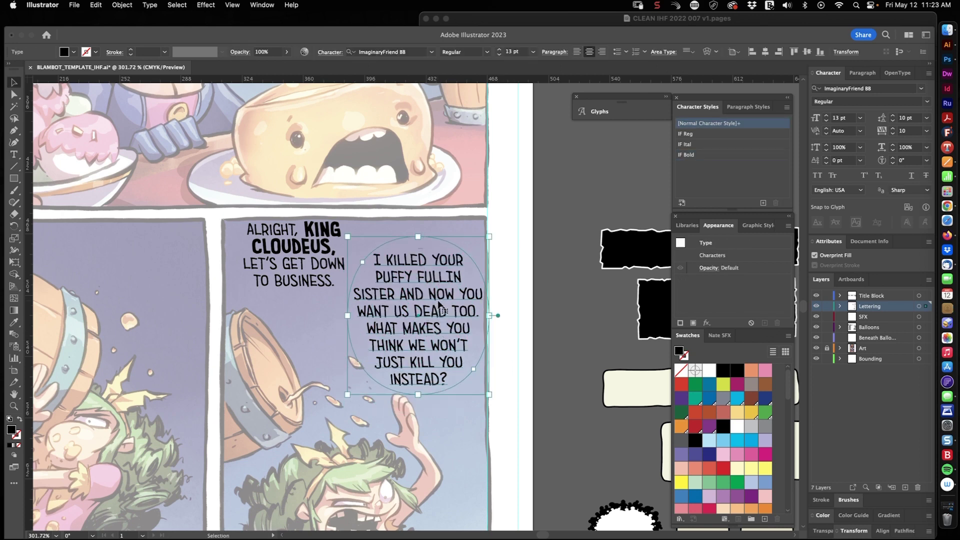
key("BackSpace")
key("Escape")
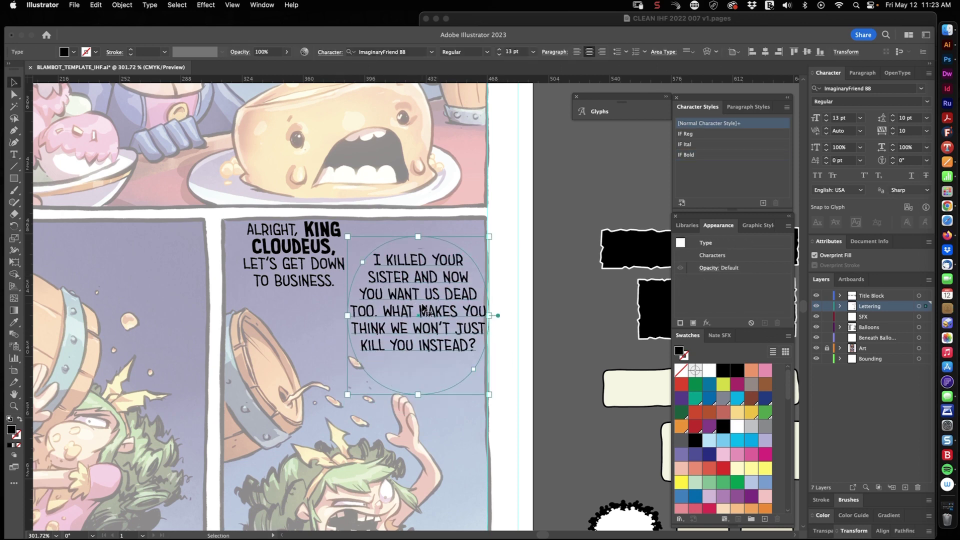
- Cut everything after "I KILLED YOUR" from the second dialogue block and place that line along the panel's upper edge
key("ctrl+shift+End")
key("ctrl+x")
key("Escape")
left_click_drag(418, 394, 541, 411)
double_click(442, 321)
key("super+a")
key("super+v")
key("Escape")
key("Delete")
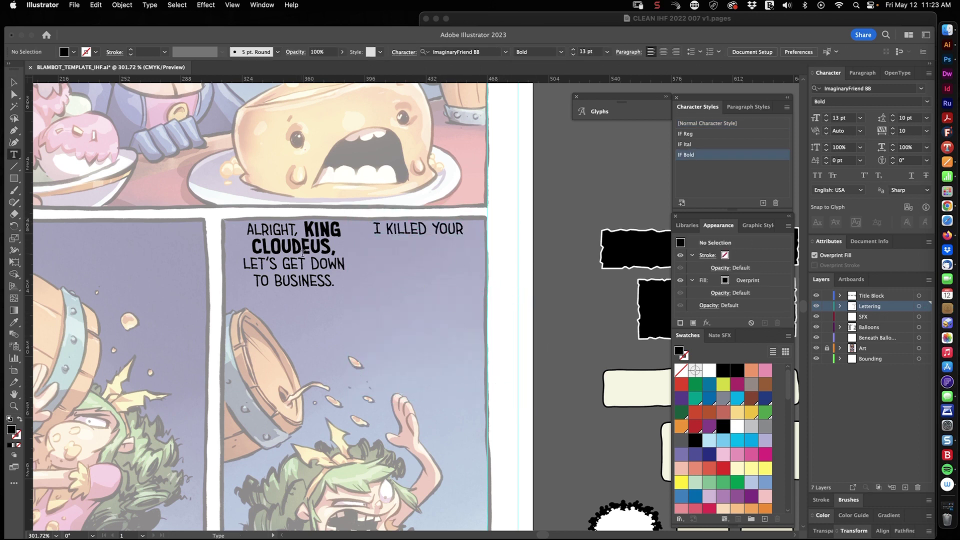
- Place the dialogue from "SISTER AND NOW" to "INSTEAD?" as a separate block under "I KILLED YOUR", leaving a one-line gap
key("super+z")
key("super+z")
key("super+z")
key("super+z")
key("super+shift+z")
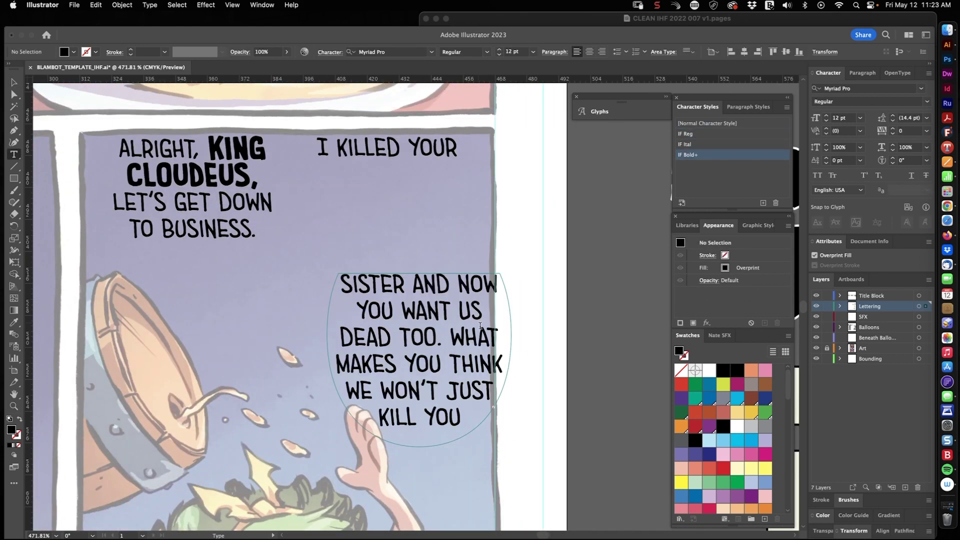
key("super+shift+z")
key("super+shift+z")
key("super+shift+z")
key("super+shift+z")
key("super+shift+z")
key("super+shift+a")
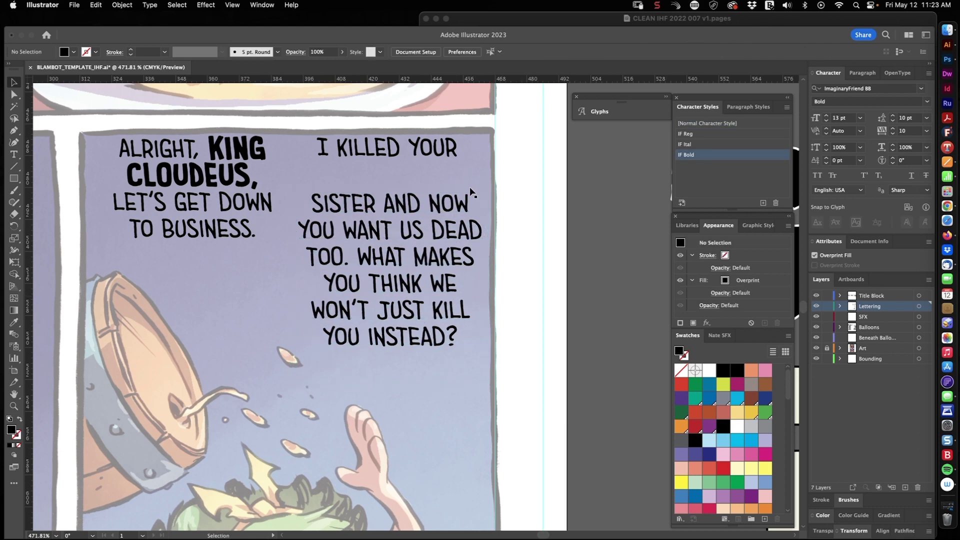
- Check the script for emphasis and apply the IF Bold character style to US in the lower dialogue block
left_click(753, 23)
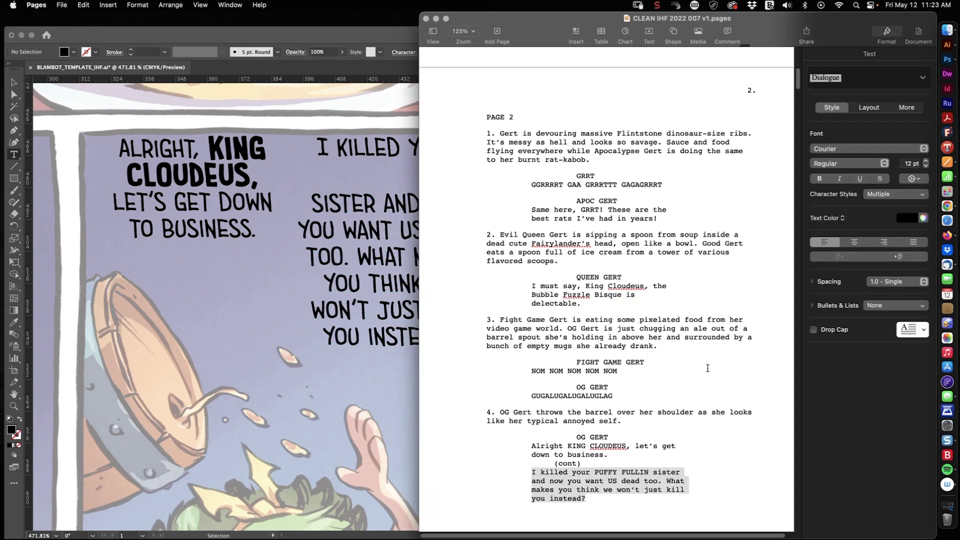
left_click(404, 460)
double_click(412, 230)
left_click(725, 156)
key("Escape")
left_click_drag(490, 387, 495, 388)
key("super+z")
left_click(520, 167)
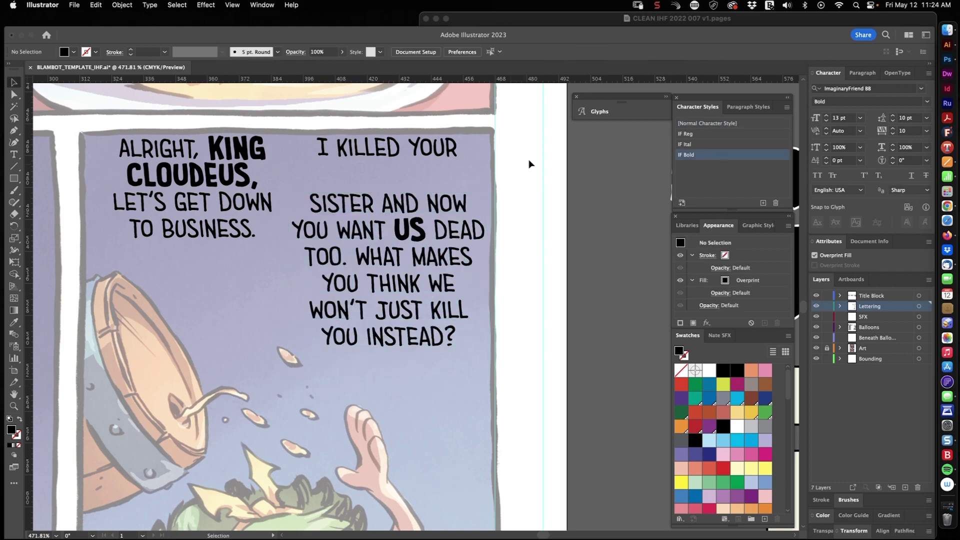
- Move the yellow "MUFFIN' PUFFIN' FLUFFBALLS?!" sample lettering beside the fourth panel's dialogue and check the wording in the script
key("z")
left_click(348, 252, "alt")
scroll(347, 252, "up", 5)
left_click(417, 220, "alt")
key("v")
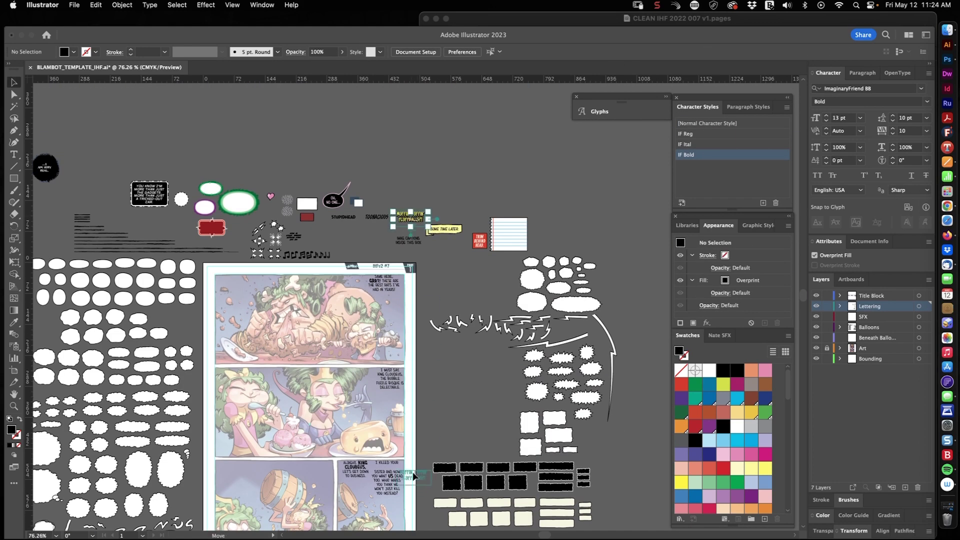
left_click_drag(413, 479, 414, 479)
scroll(414, 480, "up", 10)
left_click(721, 20)
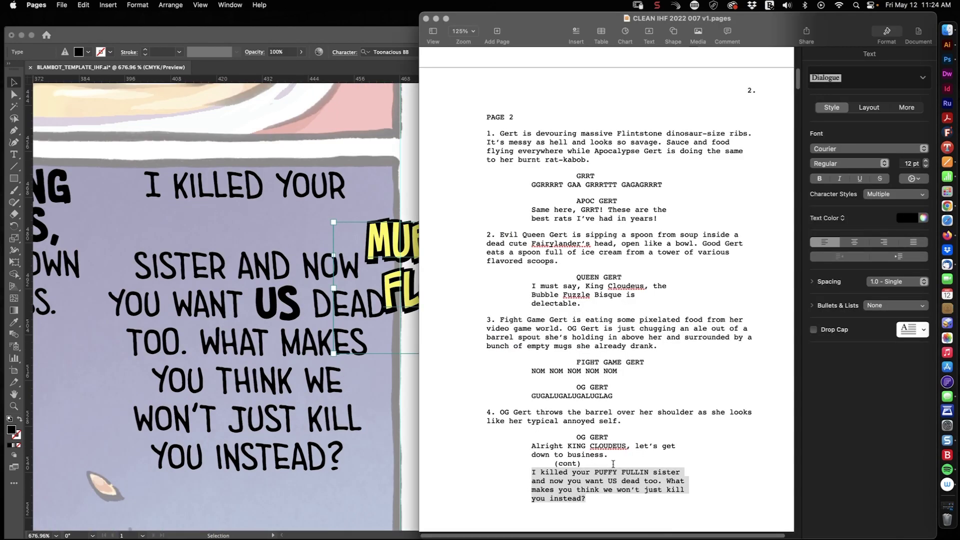
left_click(356, 524)
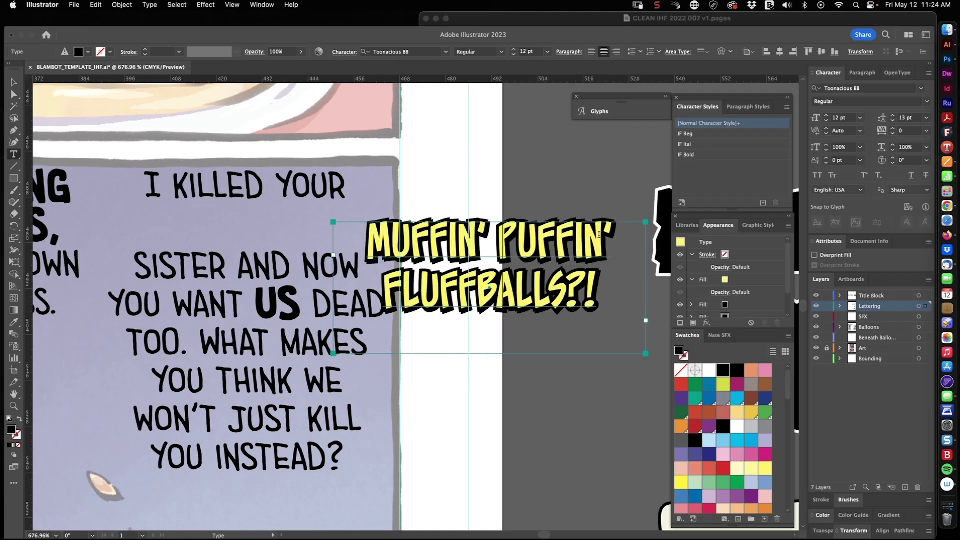
- Change the yellow sample lettering to read "PUFFY FLUFFIN'"
left_click_drag(533, 244, 241, 235)
key("BackSpace")
type("PUFFY FLU")
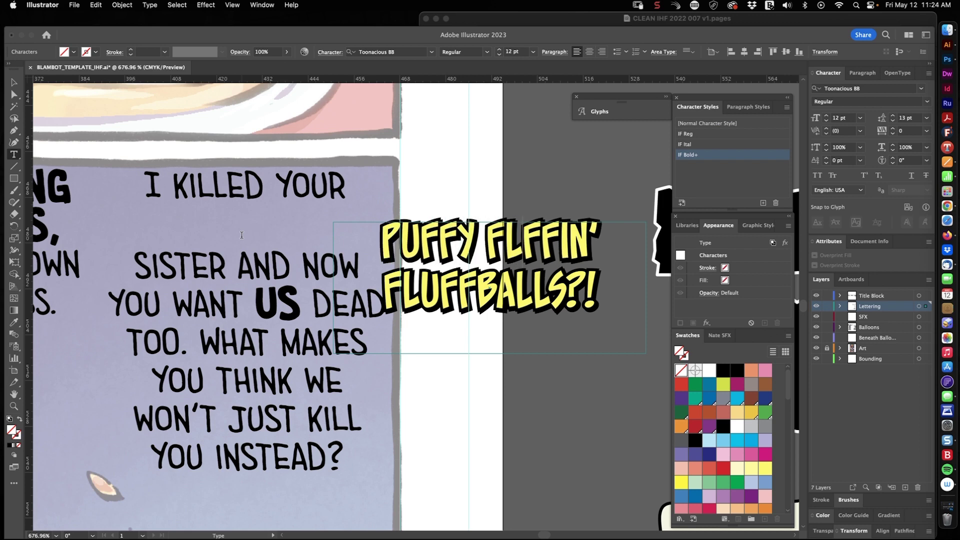
left_click_drag(604, 300, 350, 278)
key("BackSpace")
key("Escape")
- Fit the yellow PUFFY FLUFFIN' lettering into the gap between "I KILLED YOUR" and "SISTER AND NOW"
left_click_drag(480, 243, 243, 223)
left_click(462, 216)
scroll(192, 221, "up", 5)
left_click(405, 220)
left_click_drag(405, 220, 449, 212)
left_click(540, 216)
- Copy "GGRRRRT GAA GRRRTTT GAGAGRRRT" from the script and paste it as a text line in the first panel
key("z")
scroll(449, 213, "down", 10)
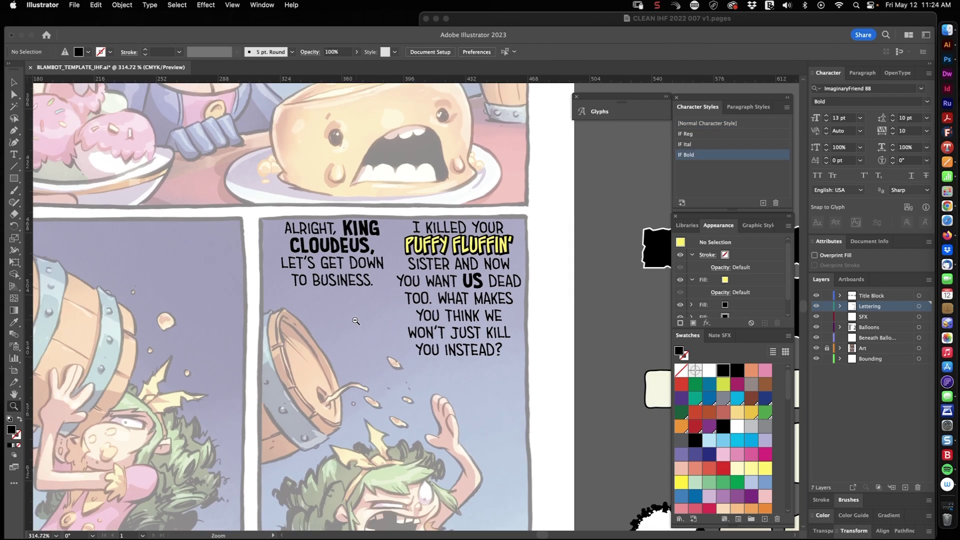
scroll(256, 409, "up", 4)
scroll(256, 409, "left", 2)
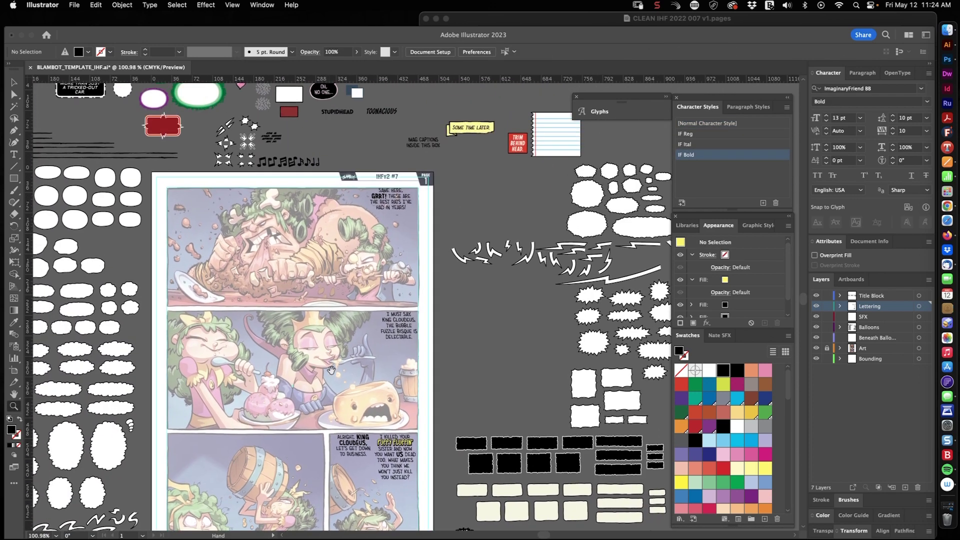
left_click(688, 18)
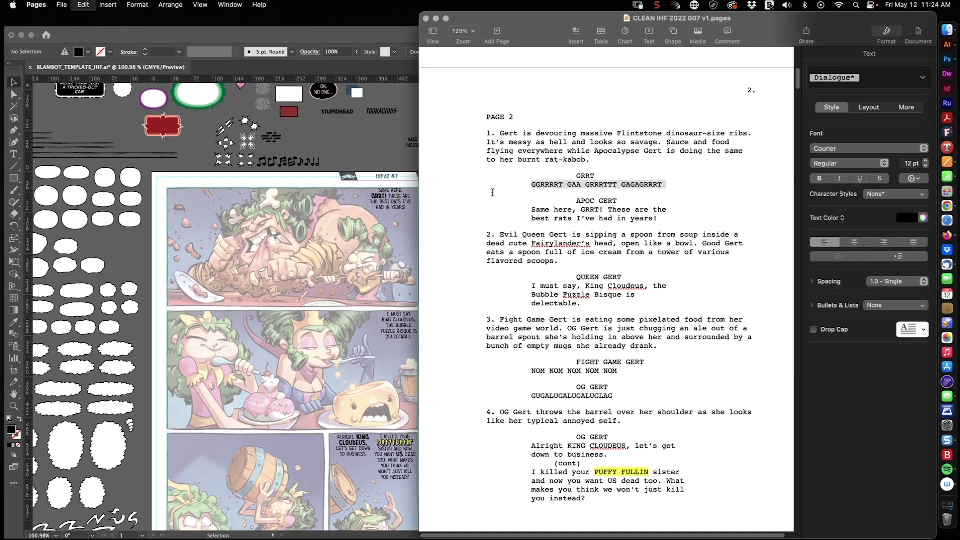
left_click(338, 176)
scroll(338, 175, "up", 5)
left_click(289, 245)
key("cmd+v")
key("Escape")
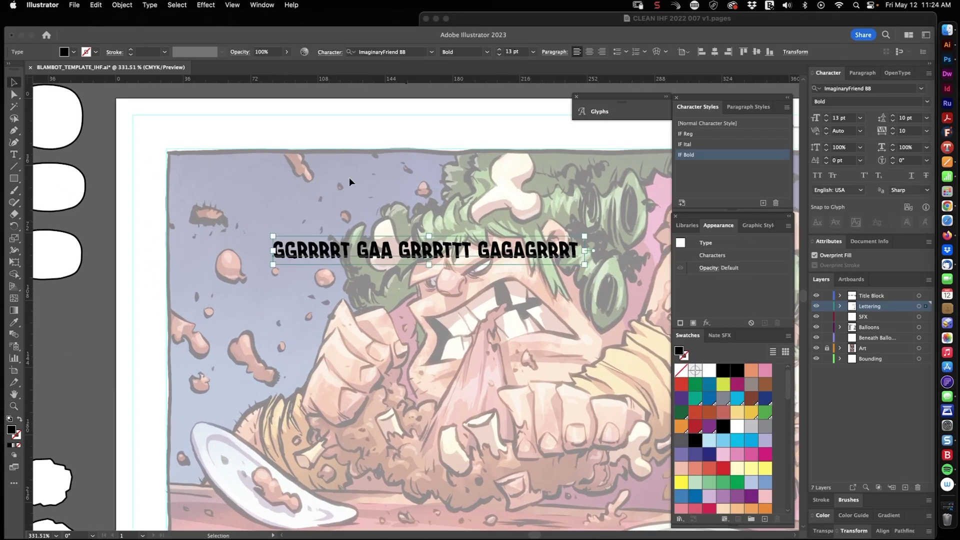
- Browse the fonts and set the growl lettering to Full Bleed BB Italic
type("raw")
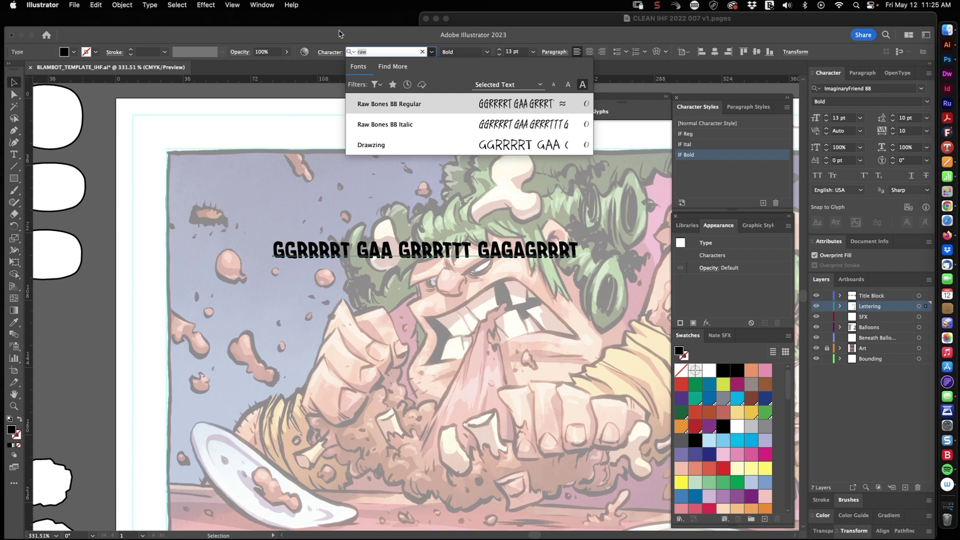
left_click(431, 52)
left_click(431, 52)
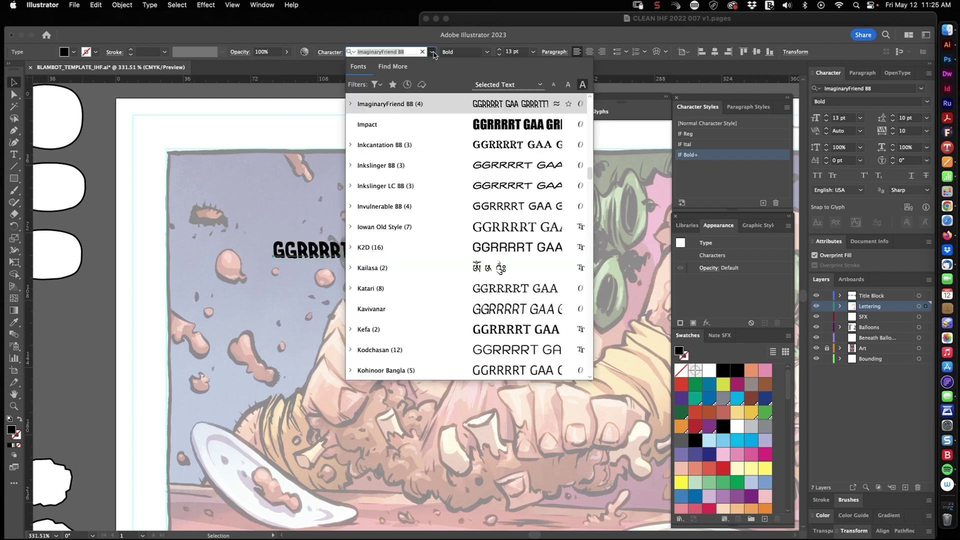
scroll(490, 185, "down", 5)
scroll(489, 184, "up", 15)
scroll(490, 187, "down", 10)
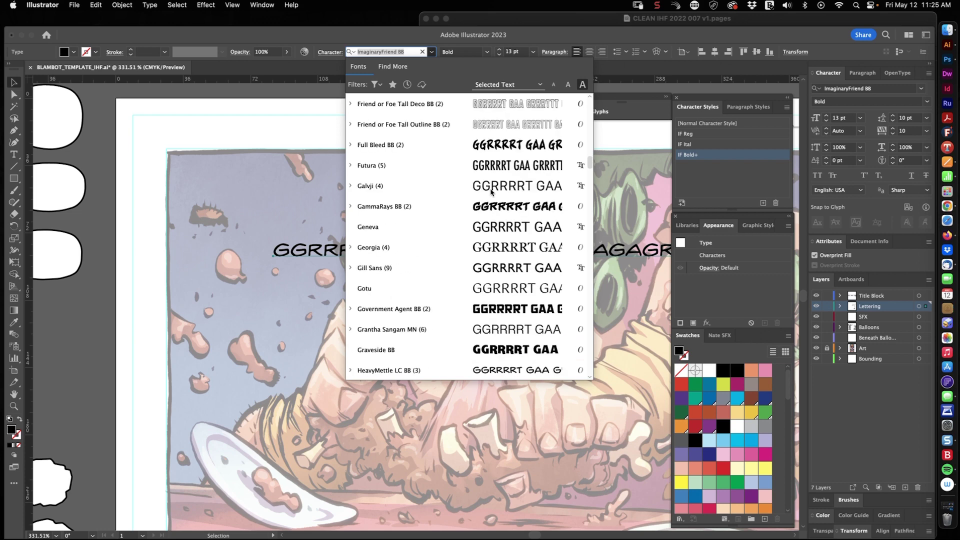
left_click(474, 146)
left_click(457, 74)
left_click(345, 200)
- Replace one G and two of the repeated Rs in GGRRRRT with their lowercase alternates
left_click_drag(295, 250, 257, 254)
left_click_drag(251, 266, 475, 224)
key("t")
left_click_drag(250, 192, 298, 192)
type("g")
left_click_drag(411, 183, 379, 178)
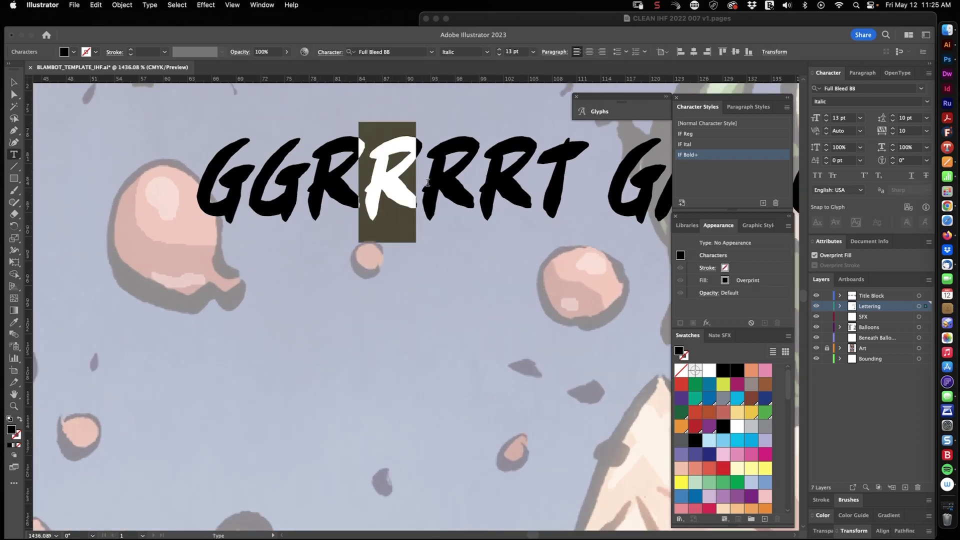
type("r")
left_click_drag(520, 186, 484, 184)
type("r")
key("Escape")
- Replace one A in GAA and one R and one T in GRRRTTT with their lowercase alternates
left_click_drag(595, 285, 190, 333)
key("t")
left_click_drag(283, 220, 248, 222)
type("a")
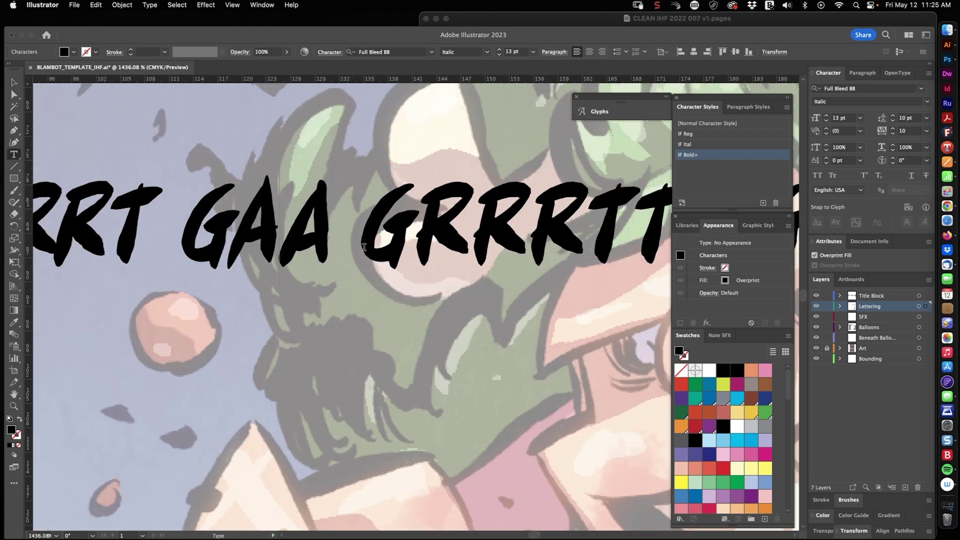
left_click_drag(523, 227, 483, 227)
type("r")
key("Escape")
left_click_drag(665, 275, 380, 279)
key("t")
left_click_drag(378, 227, 339, 227)
type("t")
key("Escape")
- Replace the repeated GA in GAGAGRRRT with the lowercase alternates "ga"
key("super+shift+a")
left_click_drag(576, 340, 315, 355)
key("t")
left_click_drag(393, 245, 293, 246)
type("ga")
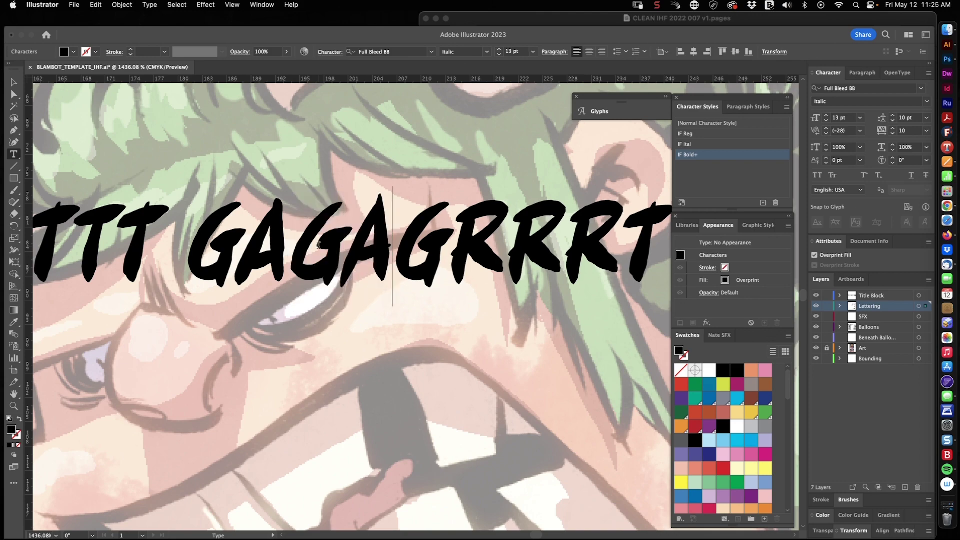
key("Escape")
key("super+shift+a")
- Convert the growl lettering to an outlined compound path and shear it so it climbs to the right
left_click_drag(515, 374, 314, 394)
key("z")
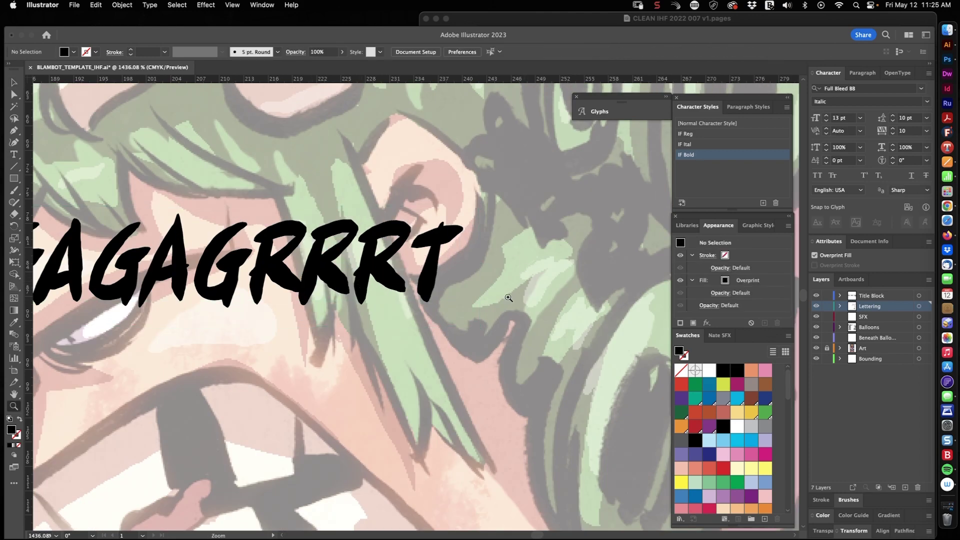
left_click_drag(536, 268, 338, 325)
key("v")
left_click(338, 328)
key("super+shift+o")
key("super+8")
key("s")
left_click_drag(578, 320, 580, 296)
- Shift the individual letters of GGRRRRT into an uneven, tightly overlapping arrangement
key("z")
left_click_drag(220, 349, 390, 352)
key("v")
left_click(253, 390)
left_click_drag(256, 318, 241, 357)
left_click_drag(345, 255, 325, 285)
left_click_drag(441, 270, 312, 260)
left_click_drag(424, 259, 384, 287)
left_click_drag(494, 243, 457, 233)
left_click_drag(596, 217, 542, 233)
- Move GGRRRRT into the upper-left corner of the first comic panel and enlarge it
left_click(472, 341)
key("z")
left_click_drag(391, 397, 306, 390)
key("v")
left_click_drag(298, 318, 429, 385)
left_click_drag(367, 203, 337, 215)
left_click_drag(366, 190, 482, 140)
left_click_drag(442, 192, 393, 205)
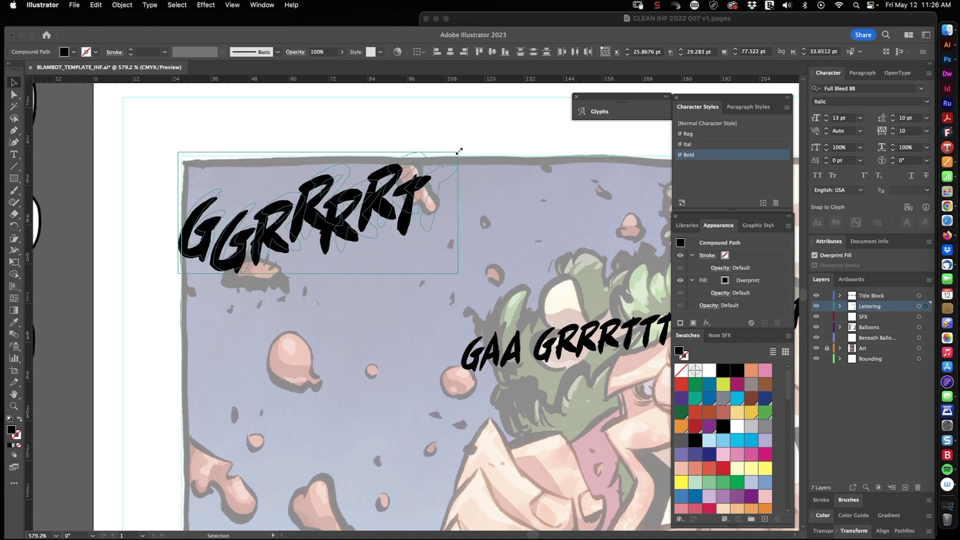
left_click_drag(471, 146, 472, 145)
left_click(521, 145)
- Place GAA directly to the right of GGRRRRT, enlarged to match, with its letters set at uneven slants
left_click_drag(481, 374, 400, 335)
left_click_drag(318, 292, 322, 276)
left_click_drag(421, 279, 417, 276)
left_click_drag(441, 216, 333, 311)
left_click_drag(440, 256, 440, 255)
key("v")
left_click_drag(356, 207, 430, 220)
left_click_drag(411, 300, 408, 290)
left_click_drag(481, 350, 503, 372)
left_click(542, 323)
left_click_drag(547, 311, 384, 292)
left_click_drag(384, 292, 448, 228)
left_click(423, 320)
left_click(447, 231)
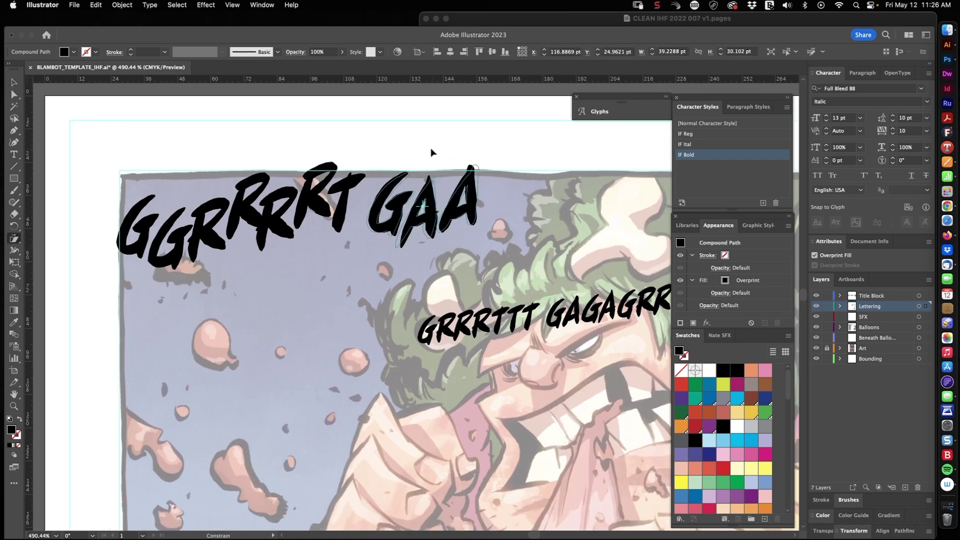
- Shift the individual letters of GRRRTTT to uneven heights and pack them tightly together
left_click_drag(454, 344, 550, 345)
left_click_drag(280, 290, 292, 254)
left_click_drag(426, 242, 415, 267)
left_click_drag(492, 246, 483, 243)
left_click(482, 339)
left_click_drag(482, 339, 334, 373)
left_click_drag(430, 250, 405, 276)
left_click(350, 282, "shift")
left_click_drag(448, 211, 455, 192)
left_click(477, 164)
left_click_drag(496, 241, 456, 278)
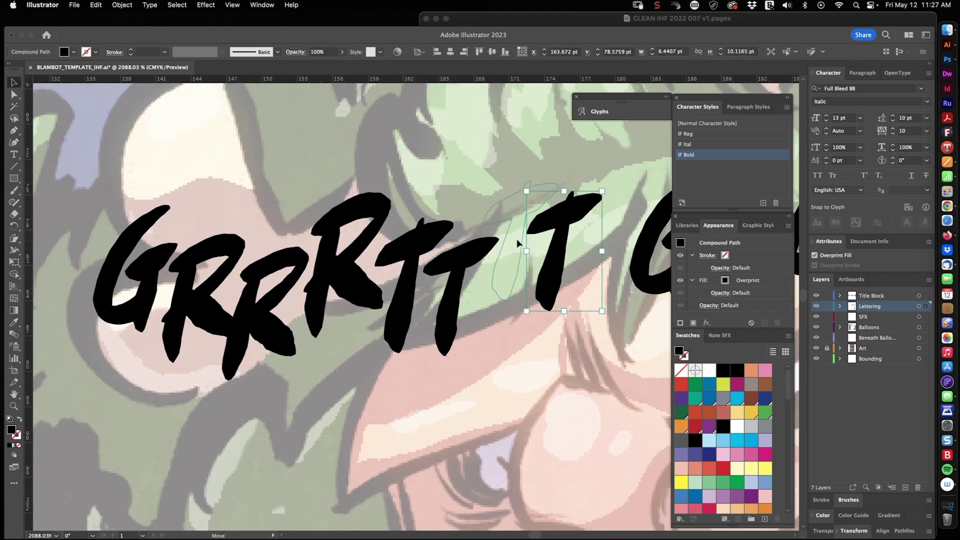
left_click_drag(518, 242, 518, 242)
- Move the whole GRRRTTT word below GGRRRRT and enlarge it
left_click_drag(410, 336, 340, 336)
left_click_drag(305, 282, 436, 350)
left_click(436, 351)
left_click_drag(500, 363, 442, 346)
left_click_drag(389, 320, 465, 353)
left_click_drag(450, 327, 252, 348)
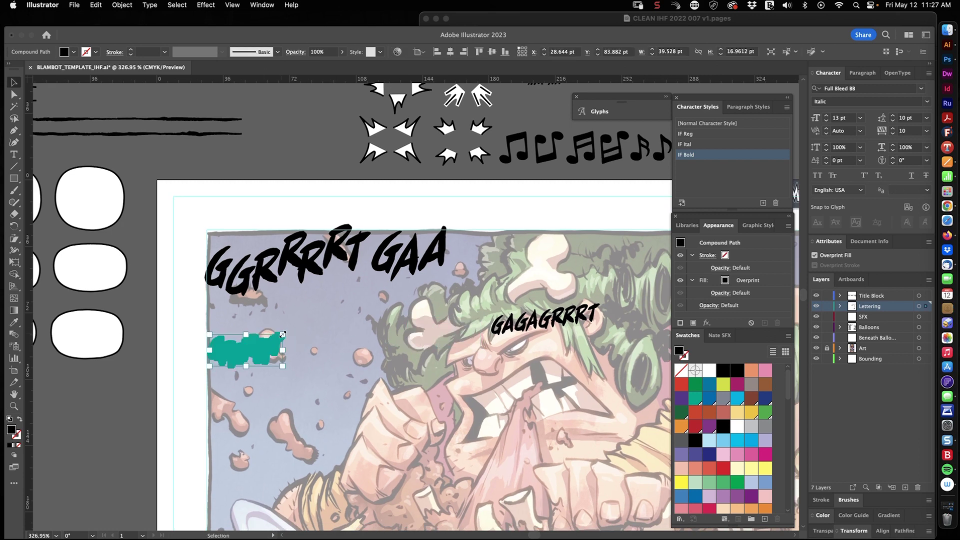
left_click_drag(411, 332, 411, 331)
- Tilt GRRRTTT so it climbs to the right and position it beneath the first growl line
key("v")
left_click_drag(251, 313, 301, 312, "super")
left_click_drag(351, 301, 306, 296)
left_click_drag(410, 290, 458, 296)
left_click_drag(501, 241, 507, 256)
mouse_move(431, 299)
left_mouse_down()
mouse_move(405, 294)
mouse_move(416, 299)
left_mouse_up()
left_click(532, 307)
- Release the compound paths of the selected GRRRTTT letters
left_click_drag(285, 329, 371, 338)
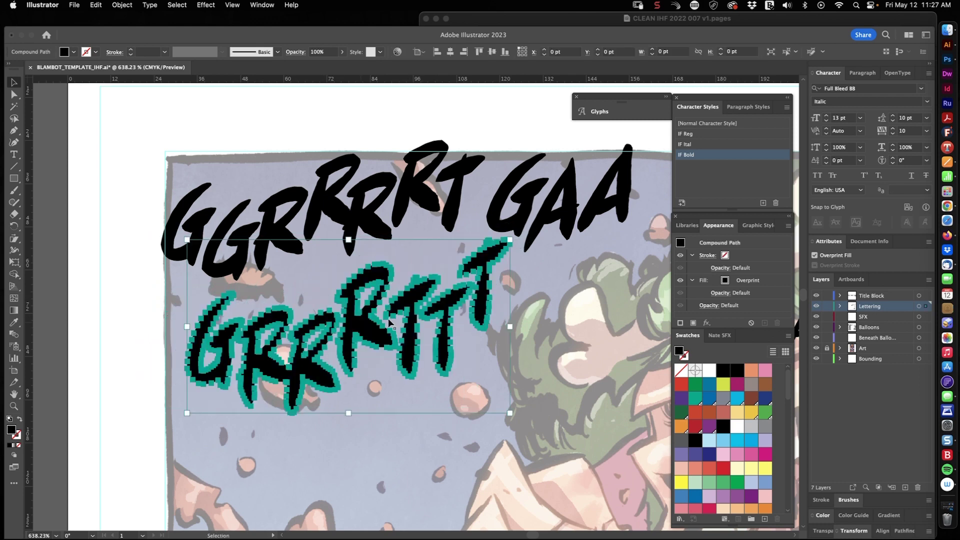
left_click(122, 5)
mouse_move(134, 406)
left_click(240, 416)
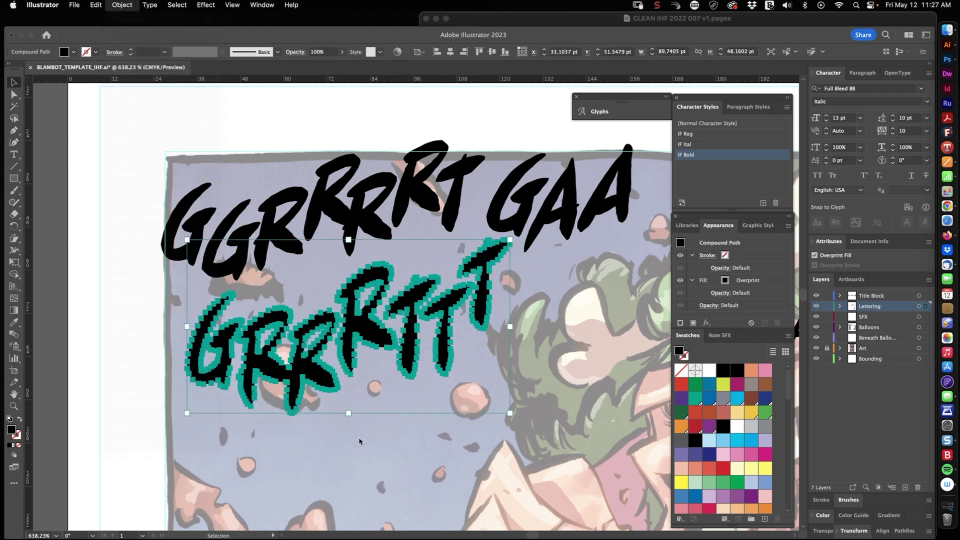
left_click(328, 431)
- Make the first two Rs of GRRRTTT into a compound path and move the pair up
left_click_drag(224, 324, 294, 323)
left_click(312, 323)
left_click(123, 6)
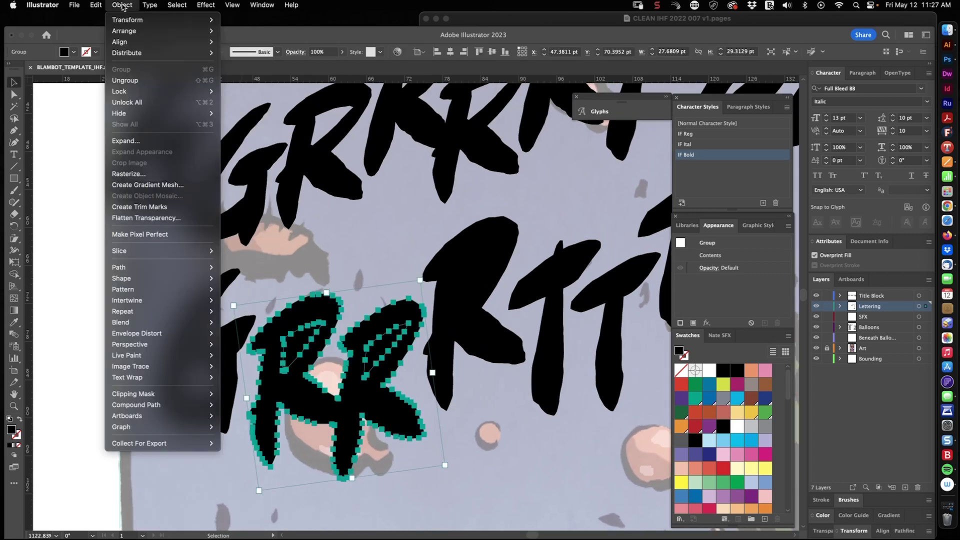
left_click(240, 406)
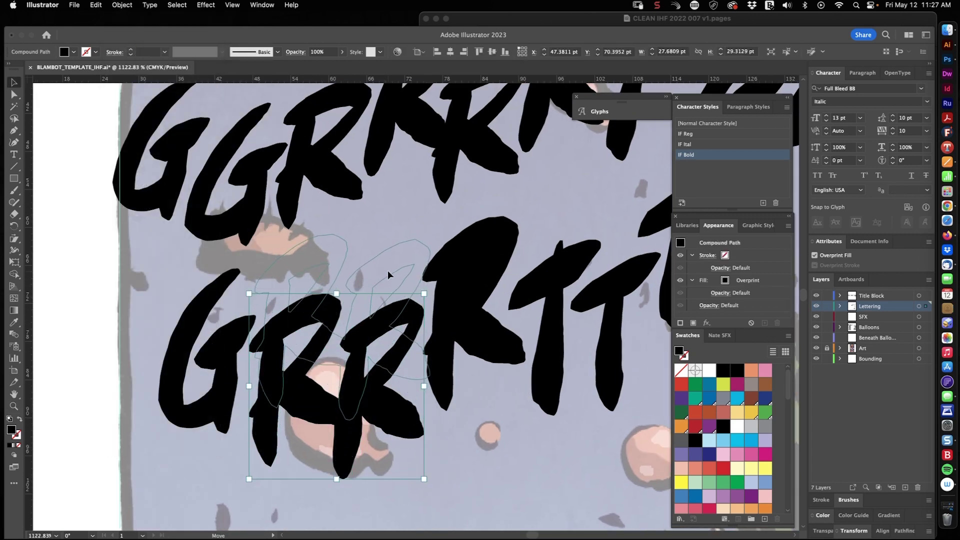
scroll(388, 275, "right", 5)
- Rearrange the Ts of GRRRTTT so they overlap at uneven heights beside the third R
left_click(352, 296)
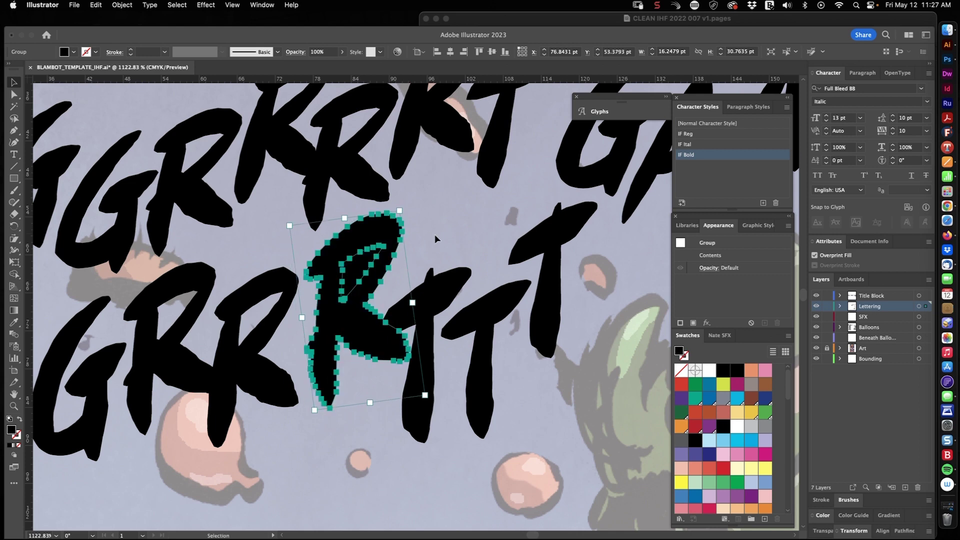
left_click_drag(428, 232, 338, 241)
left_click_drag(333, 299, 350, 263)
left_click_drag(443, 256, 443, 256)
left_click_drag(394, 329, 407, 315)
left_click_drag(450, 256, 456, 253)
left_click(528, 270)
left_click_drag(551, 295, 395, 362)
left_click_drag(254, 389, 431, 336)
left_click_drag(320, 395, 390, 380)
left_click(278, 324)
left_click_drag(320, 317, 319, 313)
left_click_drag(352, 347, 415, 349)
left_click(475, 368)
left_click_drag(501, 362, 425, 380)
left_click_drag(529, 382, 385, 395)
- Make the third R of GRRRTTT into a compound path
left_click_drag(235, 385, 500, 285)
left_click(388, 385)
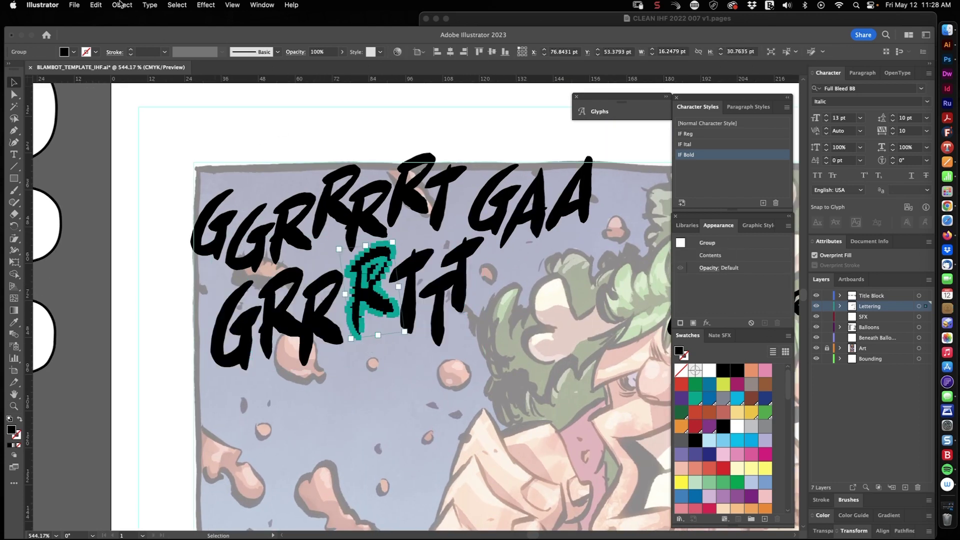
left_click(127, 6)
mouse_move(150, 404)
left_click(240, 404)
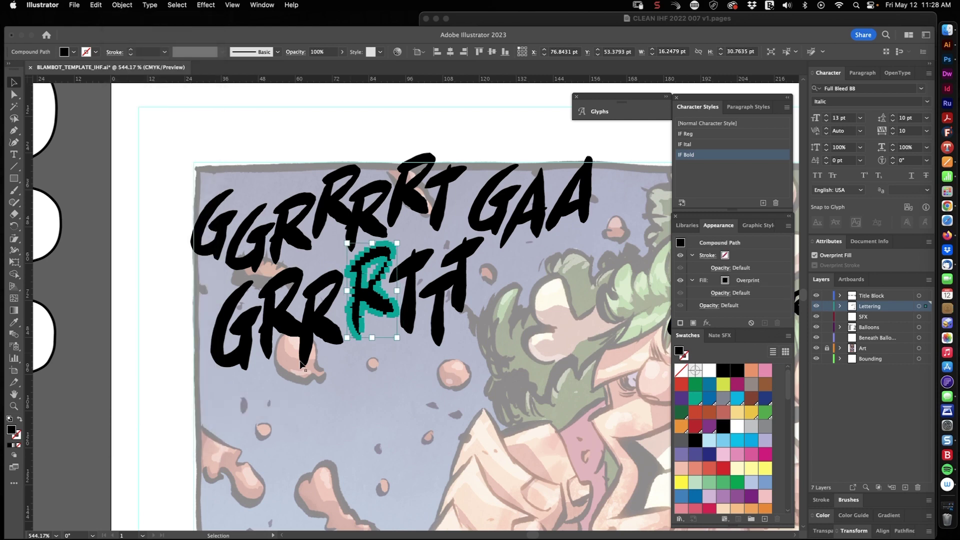
- Move GAGAGRRRT from the character's forehead to the open background beneath GRRRTTT
left_click_drag(240, 386, 486, 302)
left_click(370, 411)
left_click_drag(472, 381, 395, 382)
left_click_drag(609, 329, 474, 288)
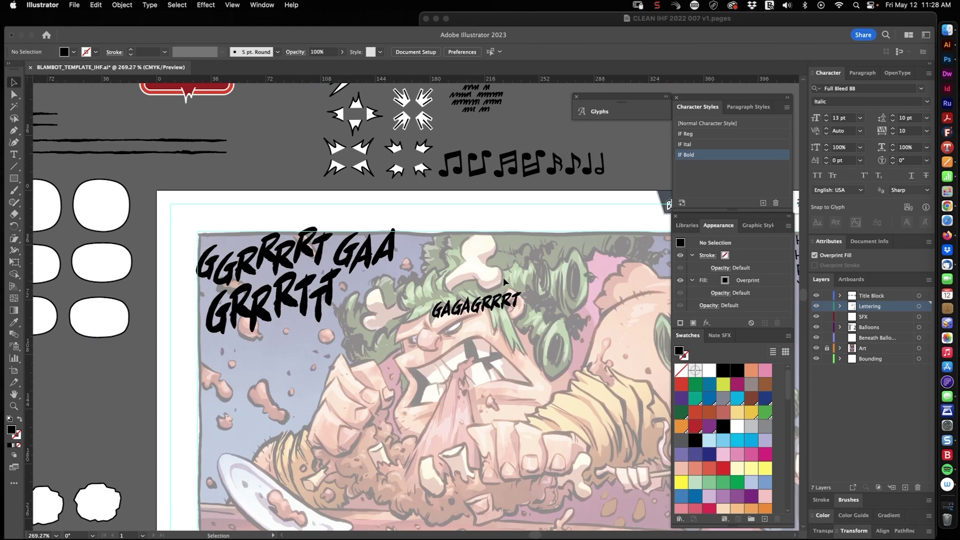
left_click_drag(240, 376, 370, 376)
left_click_drag(182, 334, 207, 334)
left_click(183, 334)
left_click_drag(346, 373, 265, 383)
left_click_drag(205, 381, 471, 310)
left_click_drag(467, 362, 597, 412)
scroll(380, 247, "up", 5)
- Stretch GRRRTTT slightly wider from its centre
left_click(380, 248)
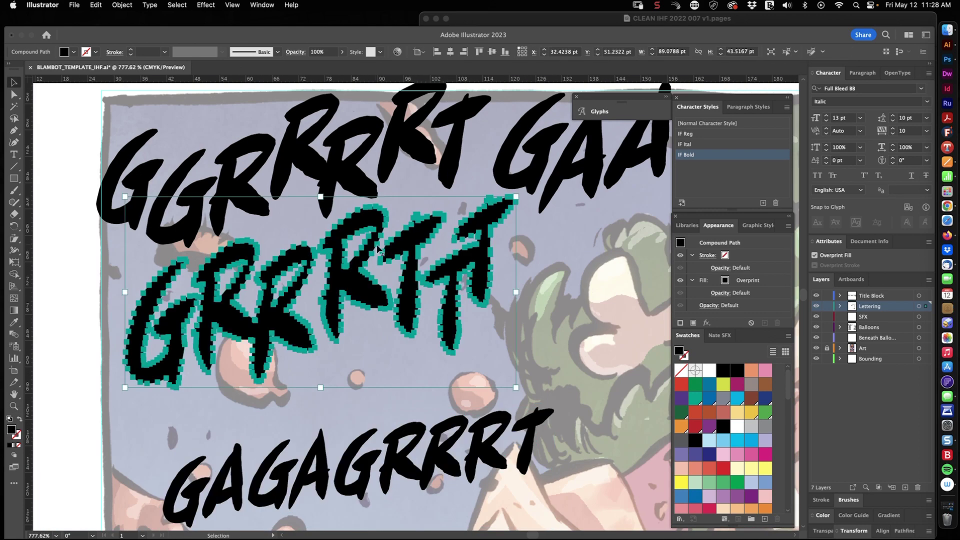
left_click_drag(432, 261, 402, 165)
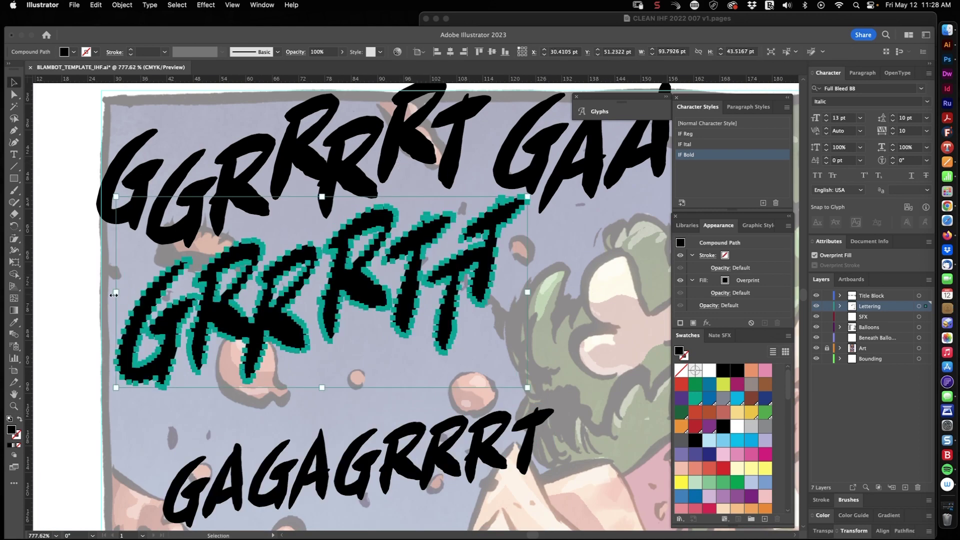
left_click_drag(115, 293, 124, 293)
left_click(139, 398)
- Enlarge the first G and A of GAGAGRRRT and overlap them at uneven heights
left_click_drag(171, 507, 187, 322)
left_click(178, 358, "super")
left_click_drag(302, 342, 251, 347)
left_click(259, 345, "shift")
left_click_drag(378, 311, 366, 287)
scroll(392, 256, "down", 2)
left_click_drag(342, 326, 266, 280)
left_click_drag(379, 235, 456, 180)
left_click_drag(434, 226, 423, 220)
mouse_move(444, 331)
left_mouse_down()
mouse_move(460, 348)
mouse_move(447, 333)
left_mouse_up()
left_click(473, 361)
- Enlarge the second G and A of GAGAGRRRT and fit them tightly against the first pair
scroll(399, 210, "up", 3)
left_click(368, 300)
left_click_drag(406, 179, 414, 167)
left_click(464, 253)
left_click_drag(487, 144, 501, 124)
key("Right")
left_click(550, 214)
- Move GRRRT onto its own line below GAGA and enlarge its G at the panel's left edge
scroll(307, 213, "down", 4)
left_click_drag(326, 306, 503, 253)
left_click_drag(440, 210, 345, 220)
left_click_drag(456, 261, 190, 351)
scroll(212, 347, "up", 3)
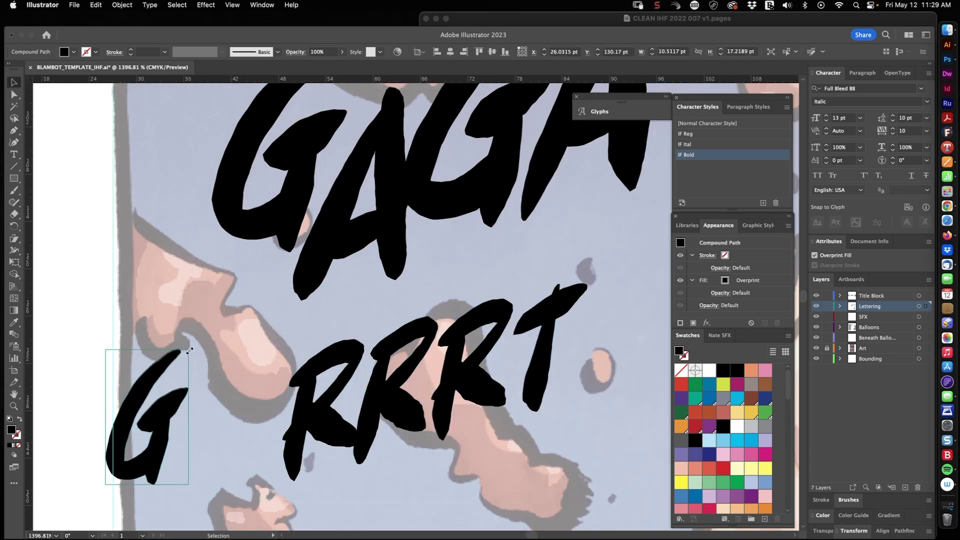
left_click_drag(285, 256, 285, 257)
- Enlarge the three Rs of the lower GRRRT and overlap them in a rising row beside the G
left_click_drag(331, 410, 209, 372)
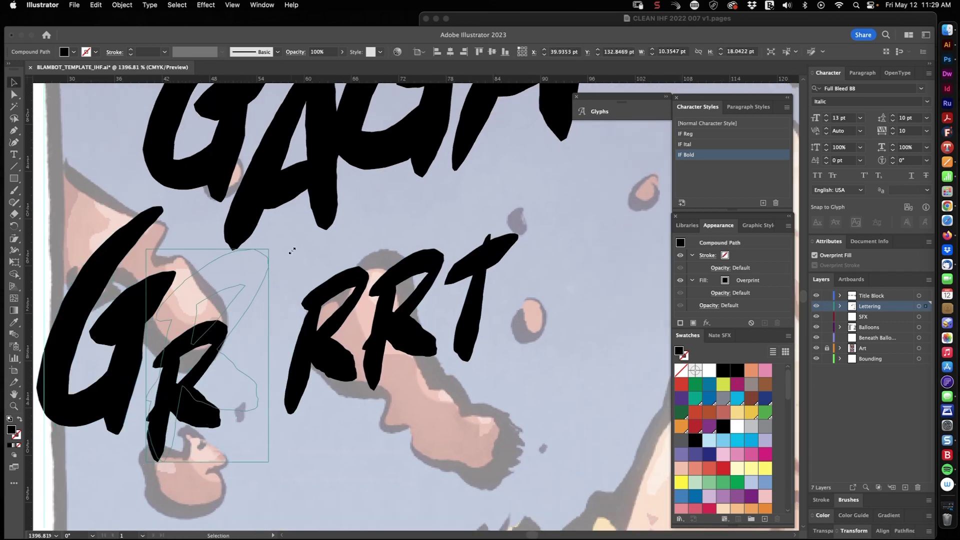
left_click_drag(292, 251, 292, 251)
left_click_drag(215, 366, 221, 367)
left_click_drag(327, 323, 319, 289)
left_click_drag(400, 434, 406, 440)
left_click_drag(345, 351, 310, 379)
left_click_drag(358, 259, 372, 246)
left_click(411, 274)
left_click_drag(482, 185, 486, 184)
left_click(502, 263)
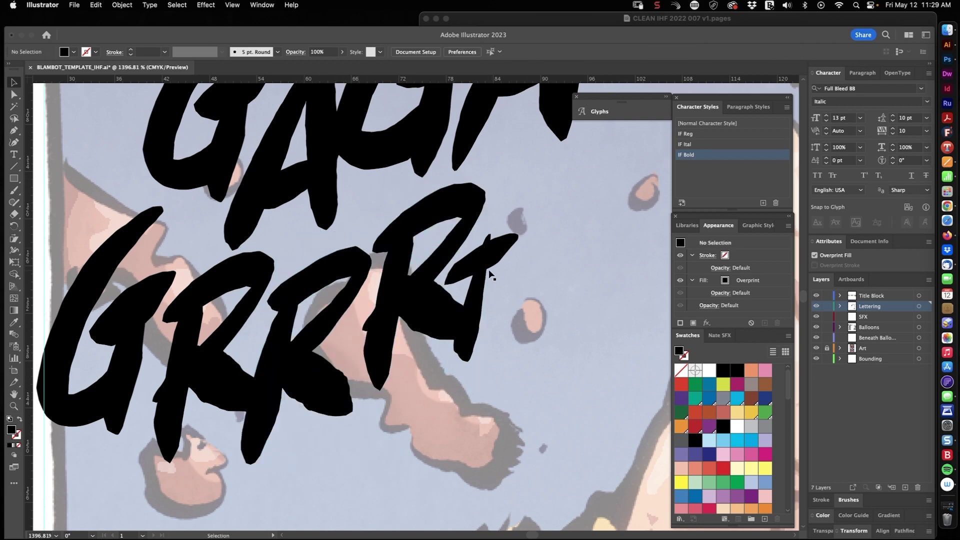
- Enlarge the T of the lower GRRRT and overlap it against the last R
left_click_drag(480, 294, 491, 323)
left_click_drag(530, 262, 595, 181)
left_click_drag(537, 223, 536, 237)
left_click(546, 304)
key("z")
left_click_drag(546, 306, 270, 300)
left_click_drag(273, 232, 411, 283)
- Select all the growl letters in the first panel and combine them into one compound path
key("v")
left_click_drag(525, 170, 198, 432)
left_click(435, 311)
left_click(309, 345)
left_click(435, 320)
key("z")
left_click_drag(441, 323, 356, 352)
left_click_drag(239, 282, 353, 320)
key("v")
left_click(342, 328)
left_click(551, 347)
key("z")
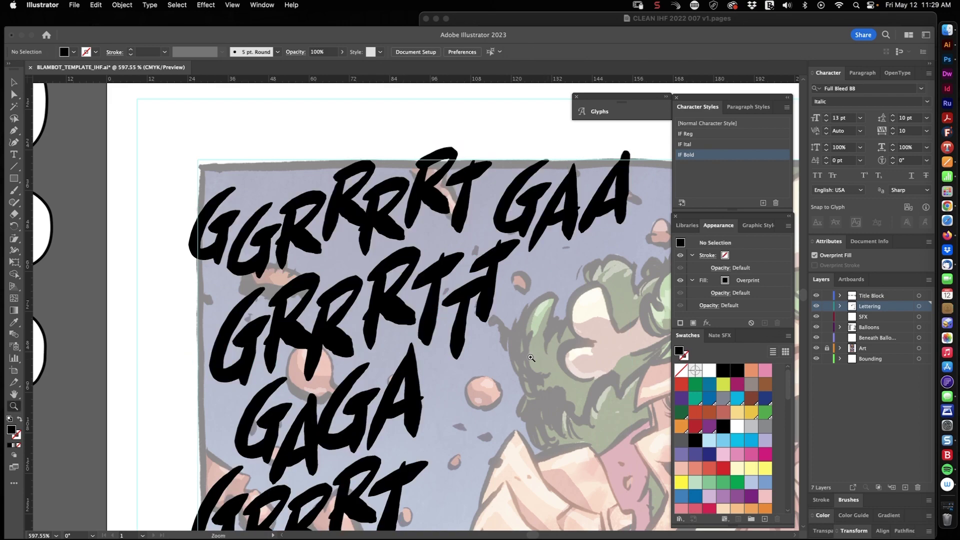
left_click_drag(552, 348, 492, 327)
left_click_drag(433, 313, 273, 305)
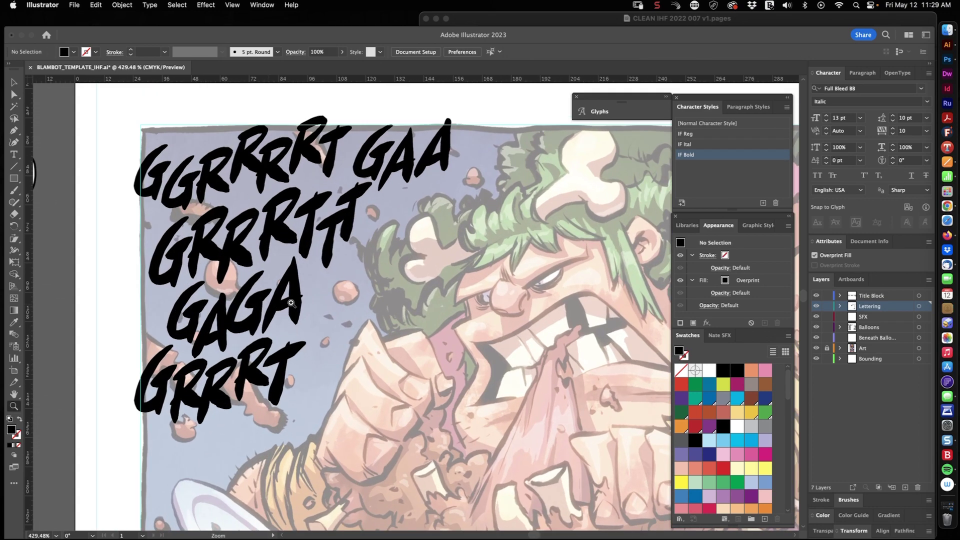
- Turn off image dimming for the Art layer
double_click(880, 351)
left_click(458, 302)
left_click(520, 325)
- Fill the growl lettering with white and add a black offset outline behind it
left_click(296, 308)
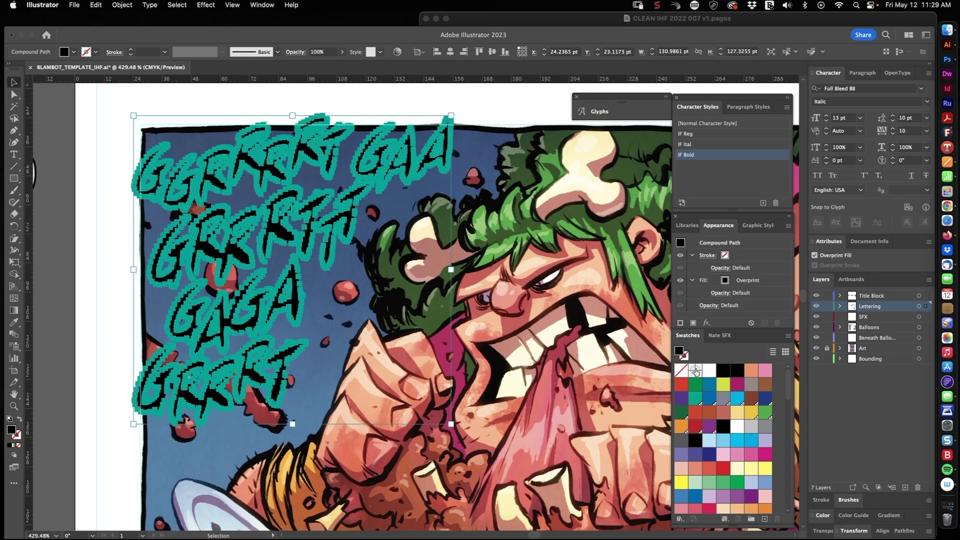
left_click(709, 371)
left_click(366, 292)
left_click(299, 306)
double_click(707, 380)
left_click(515, 349)
key("super+shift+a")
- Stretch the outlined growl lettering horizontally, making the white letters about 144.8 pt wide
key("z")
left_click_drag(285, 260, 465, 261)
key("v")
left_click(394, 322)
left_click(505, 293)
key("z")
left_click_drag(421, 332, 234, 413)
left_click_drag(419, 302, 280, 278)
key("v")
left_click(285, 215)
left_click_drag(473, 310, 453, 305)
left_click(509, 310)
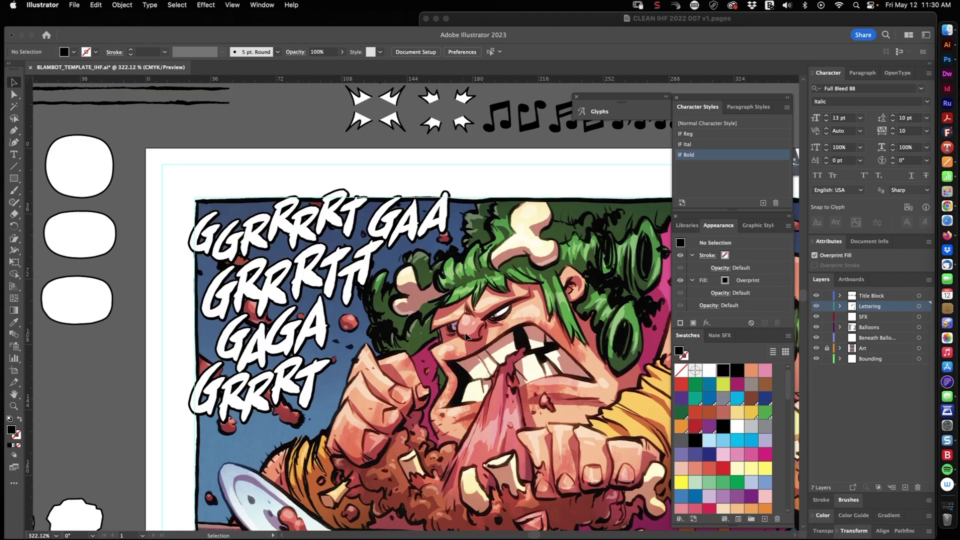
left_click_drag(424, 371, 415, 238)
key("v")
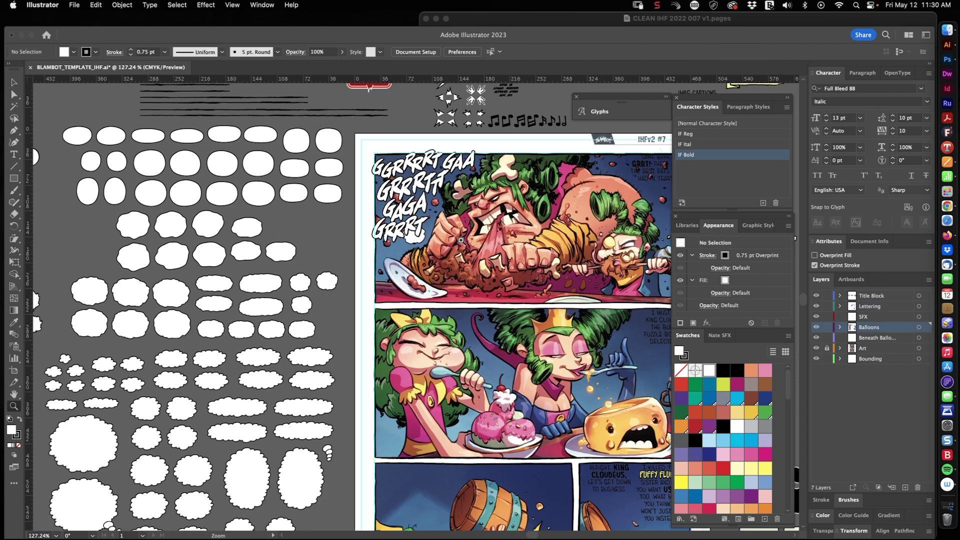
scroll(415, 239, "up", 5)
left_click(521, 240)
left_click_drag(520, 240, 198, 374)
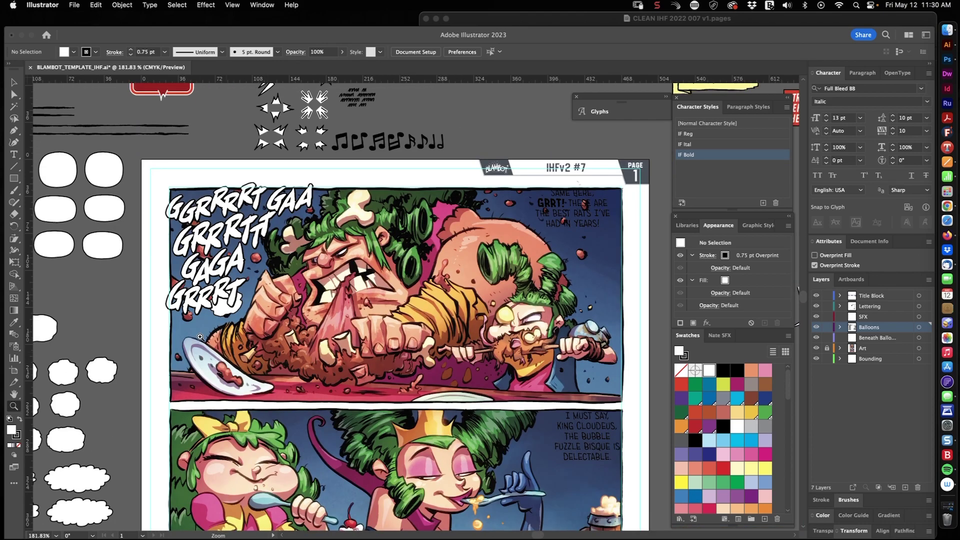
left_click_drag(240, 345, 310, 301)
left_click(306, 285)
key("Delete")
- Fill the white growl letters with a light yellow swatch from the Nate SFX group
left_click(301, 260)
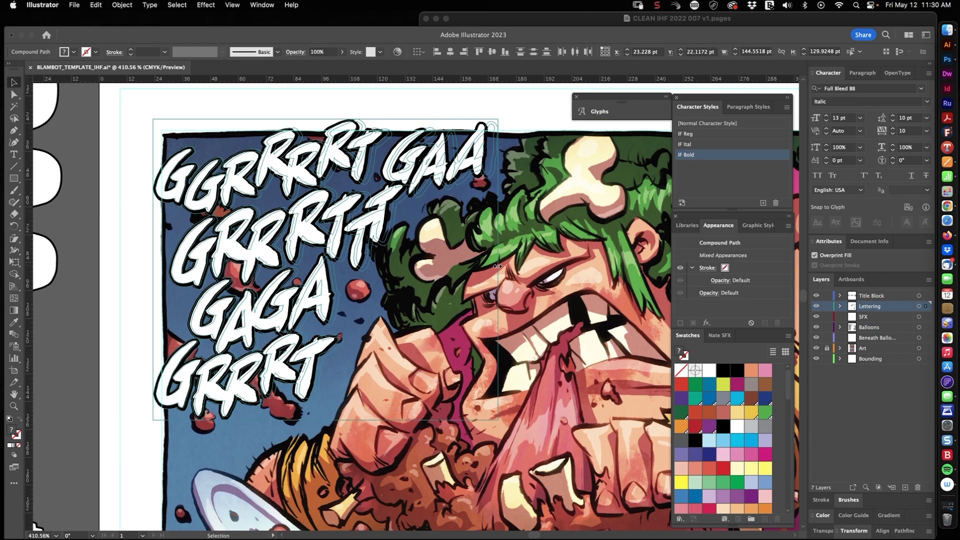
left_click(480, 309)
left_click(367, 254)
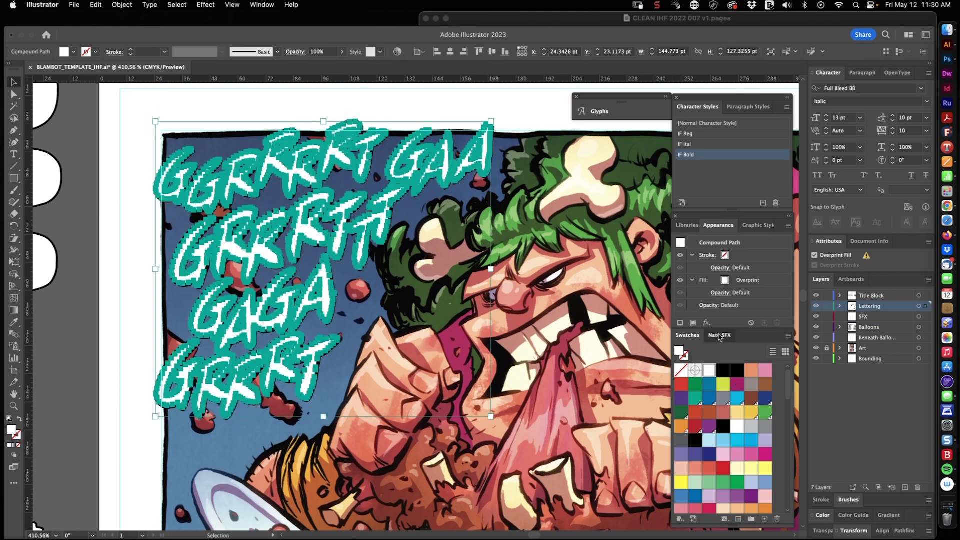
left_click(720, 335)
left_click(751, 353)
left_click(708, 355)
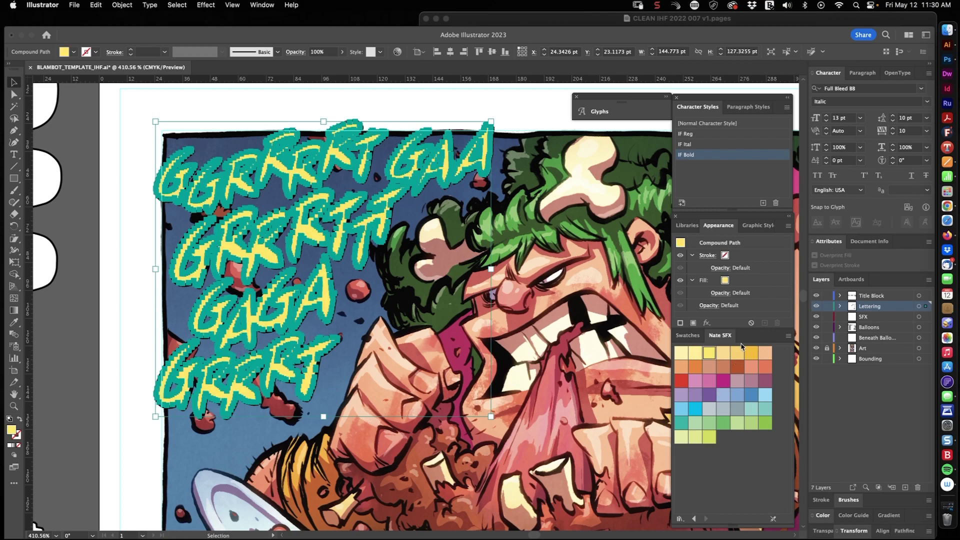
left_click(515, 335)
key("z")
left_click_drag(514, 341, 352, 317)
key("cmd+z")
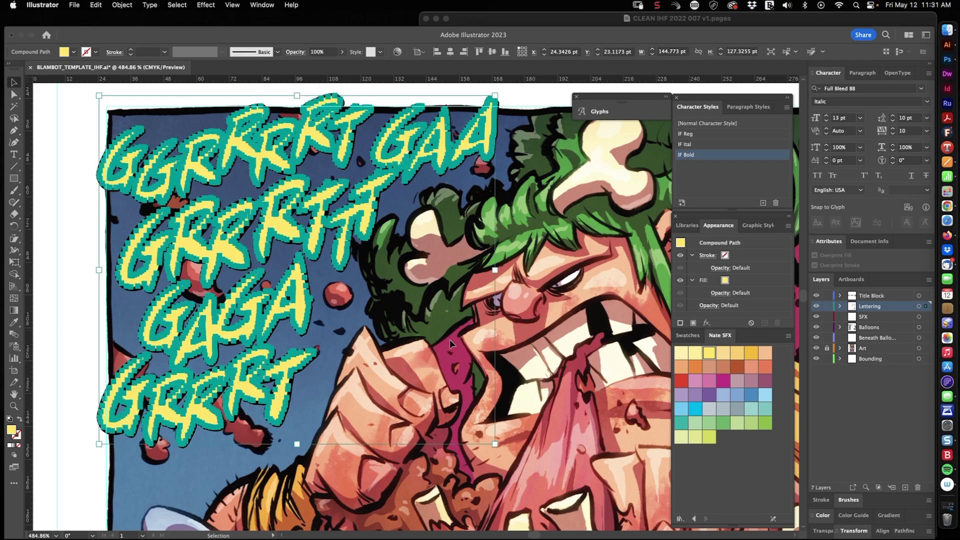
left_click(516, 335)
mouse_move(515, 335)
left_mouse_down()
mouse_move(364, 413)
mouse_move(519, 345)
left_mouse_up()
- Fill the growl letters with a linear gradient running from light green to pale yellow
left_click(290, 305)
left_click(14, 445)
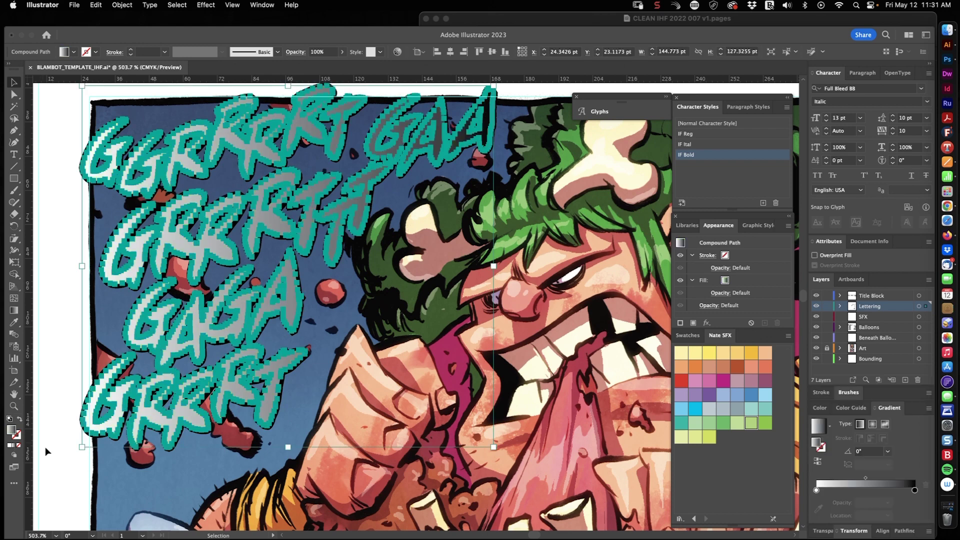
left_click(915, 492)
left_click(693, 336)
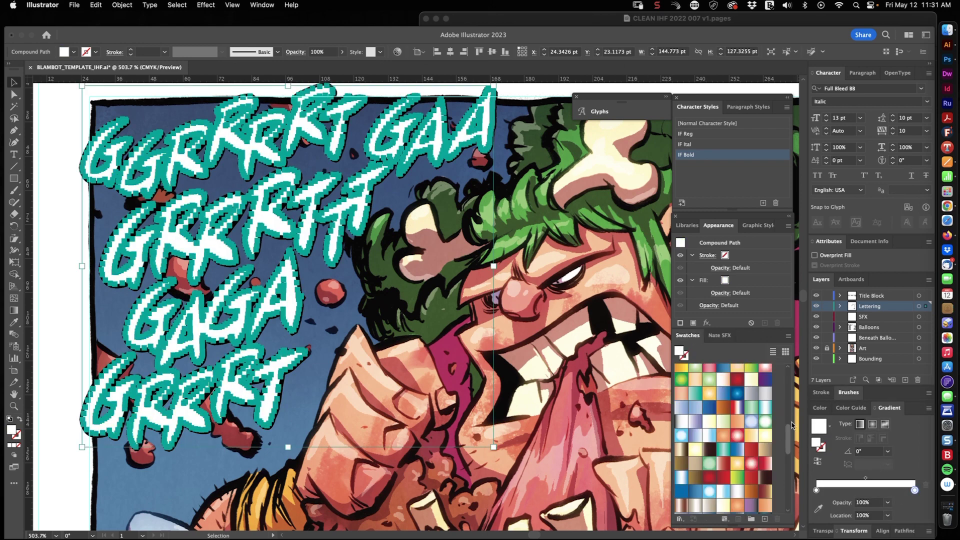
left_click_drag(914, 495, 915, 492)
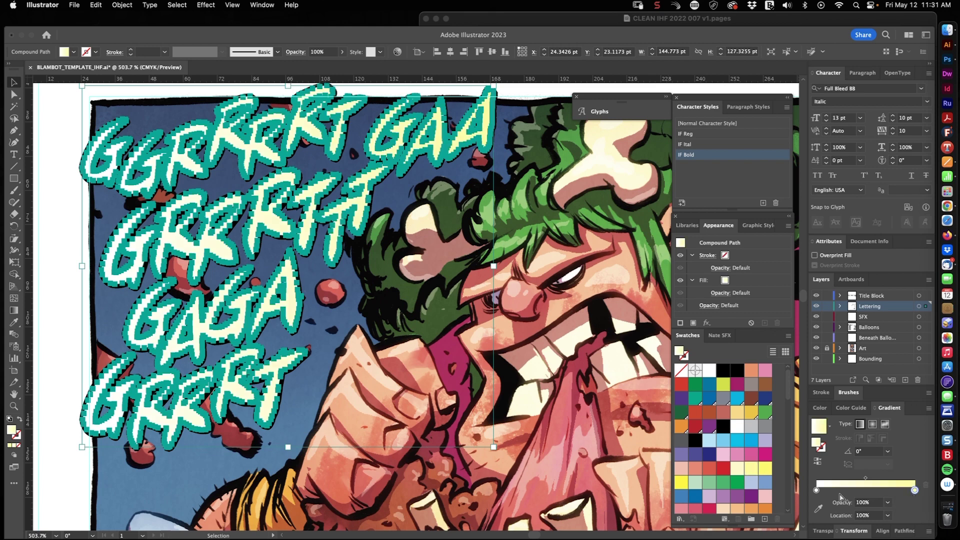
left_click_drag(809, 486, 816, 489)
scroll(780, 405, "down", 5)
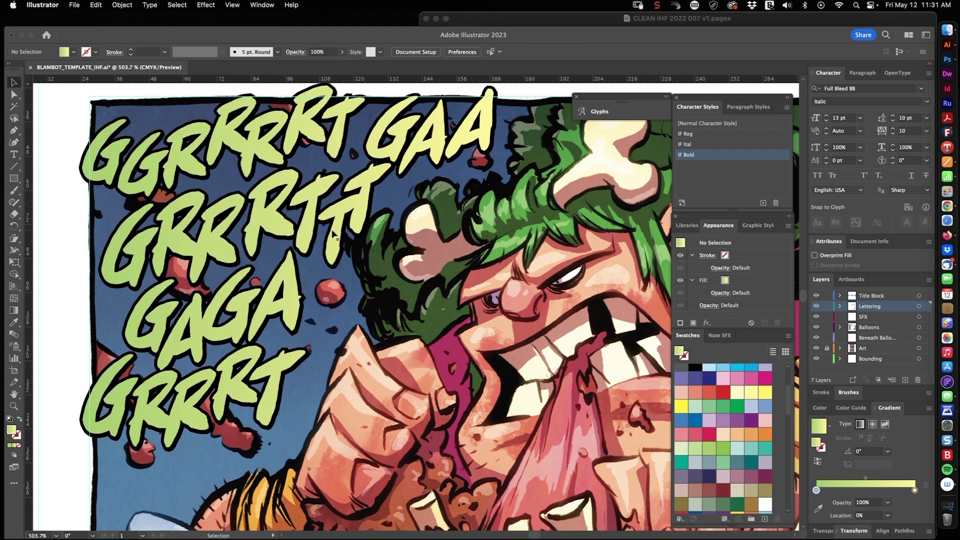
- Move both gradient stops of the growl lettering inward, with the green stop at about 22.56%
scroll(539, 281, "down", 10)
scroll(539, 281, "up", 10)
left_click_drag(914, 491, 839, 490)
key("super+shift+a")
scroll(398, 384, "down", 8)
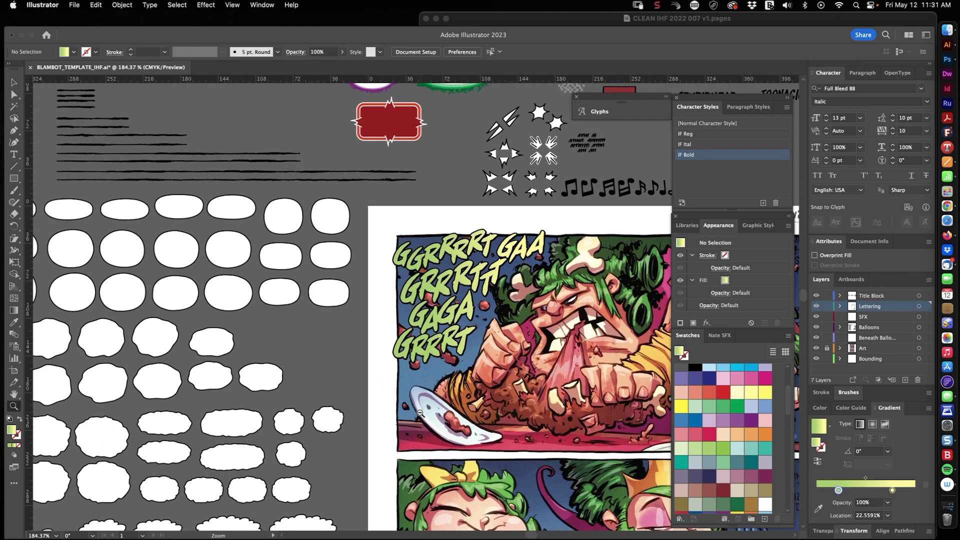
- Hide the growl lettering and its black outline to expose the red chunk below the last A of GAA
scroll(308, 270, "up", 15)
key("v")
left_click(324, 272)
scroll(450, 250, "down", 7)
scroll(447, 218, "up", 4)
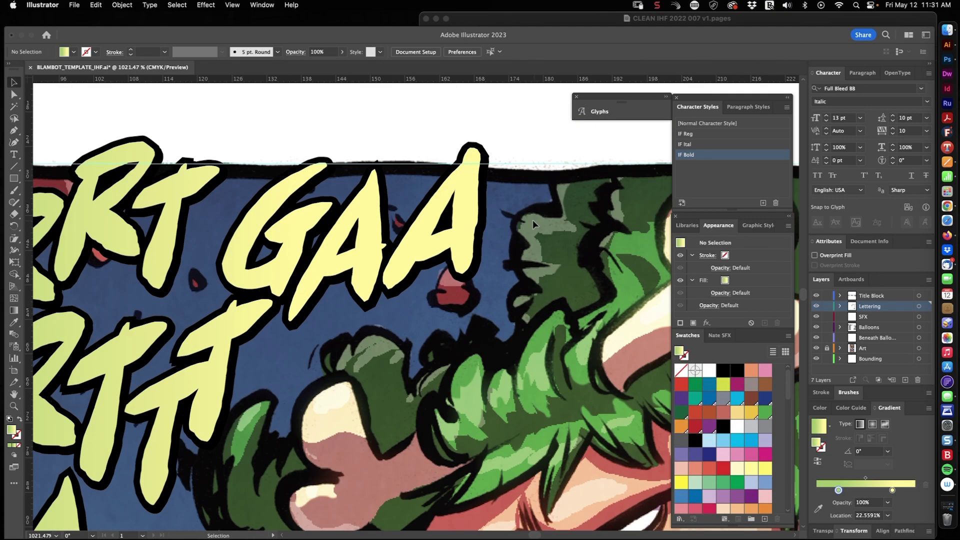
left_click(446, 217, "shift")
key("z")
scroll(577, 293, "up", 8)
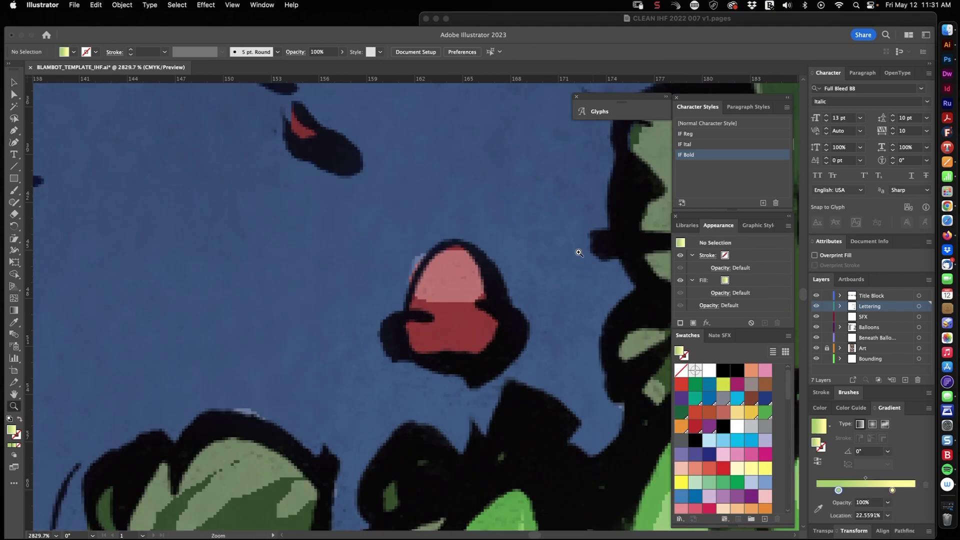
key("Delete")
scroll(511, 295, "up", 2)
- Trace a closed path around the red chunk's black outline with the Pen tool
key("v")
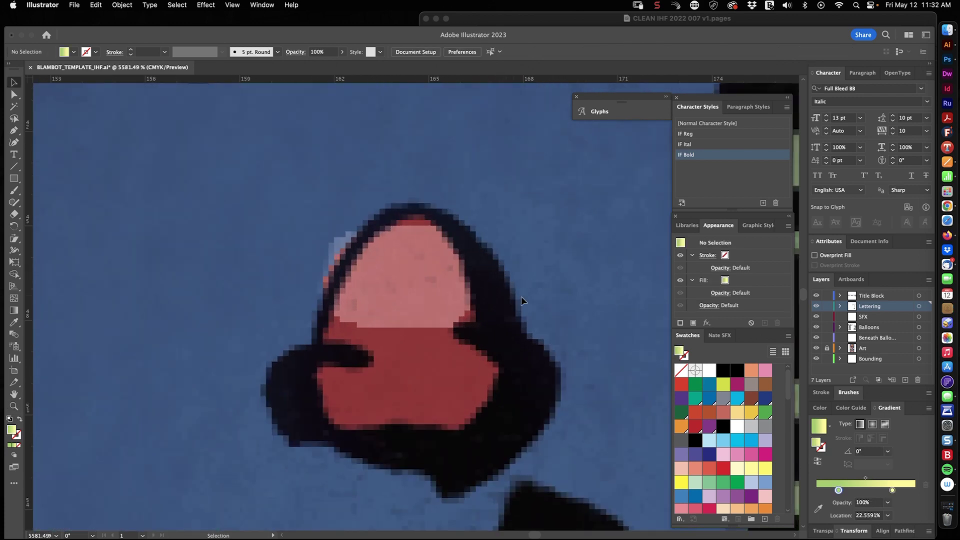
left_click(549, 351)
left_click(522, 333)
left_click_drag(505, 274, 502, 266)
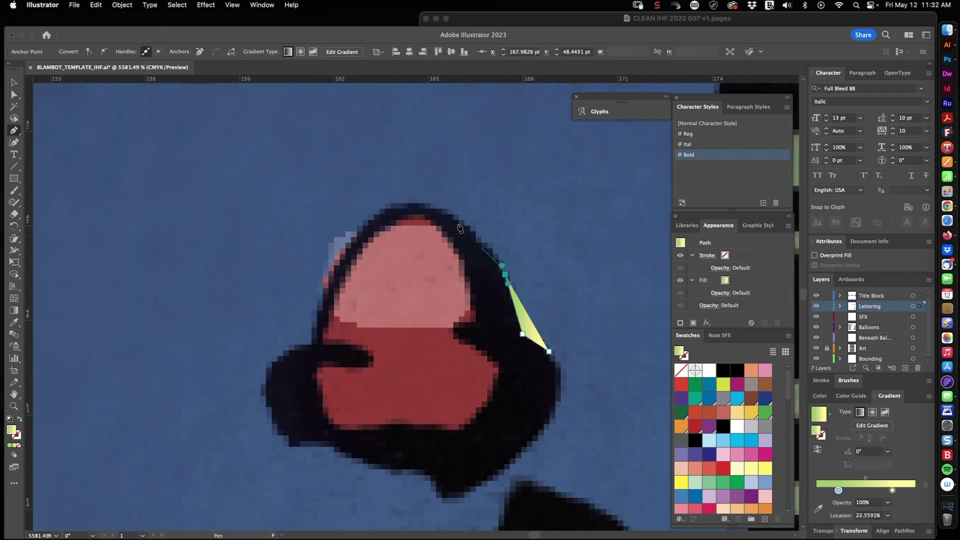
left_click(395, 206)
left_click(323, 283)
left_click(313, 345)
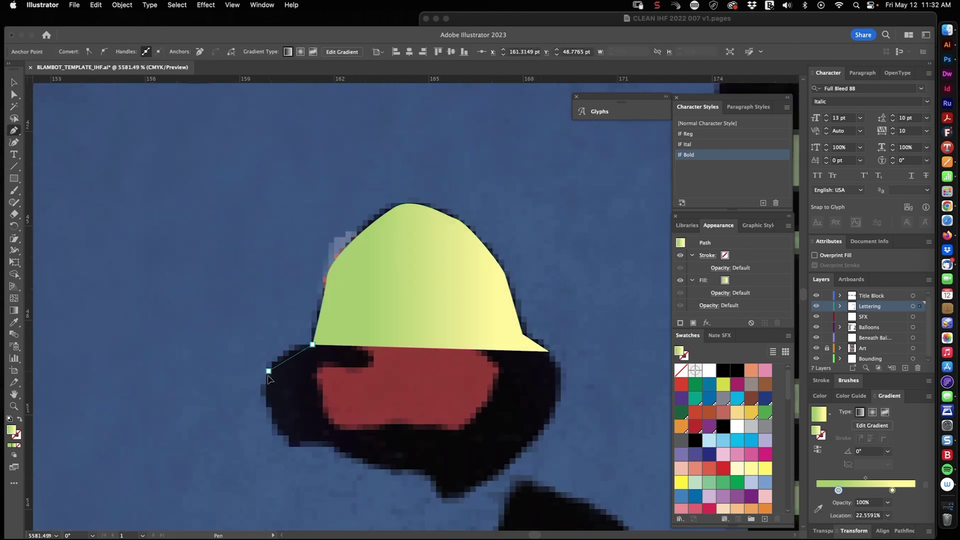
left_click_drag(268, 371, 270, 385)
left_click(283, 433)
left_click(330, 446)
left_click(365, 465)
left_click(421, 476)
left_click(441, 497)
left_click(481, 486)
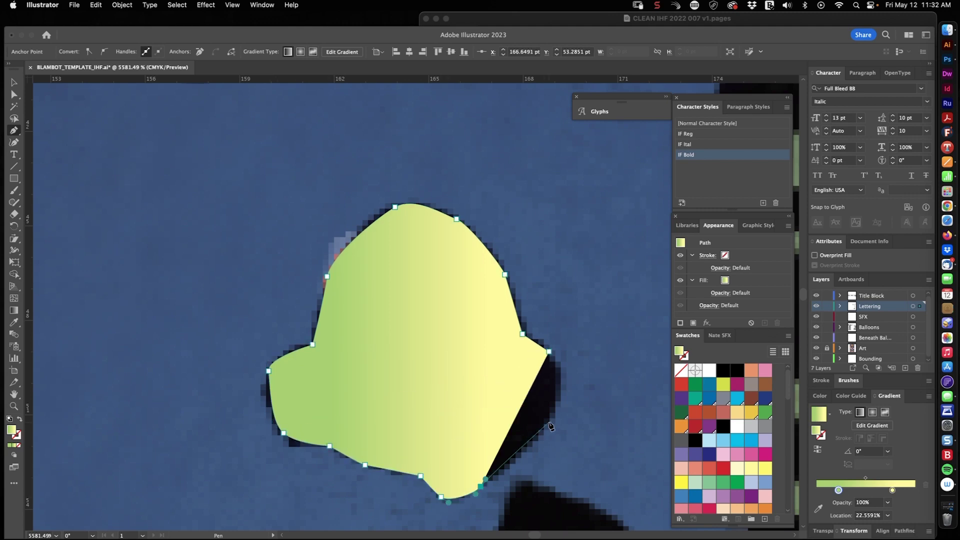
left_click(549, 422)
left_click_drag(557, 380, 554, 393)
left_click(549, 352)
- Hide the artwork obstructing the green hair tuft under the Ts of GRRRTT
key("z")
left_click_drag(574, 337, 466, 262)
left_click_drag(366, 297, 435, 274)
key("v")
key("super+3")
key("z")
left_click_drag(501, 227, 523, 200)
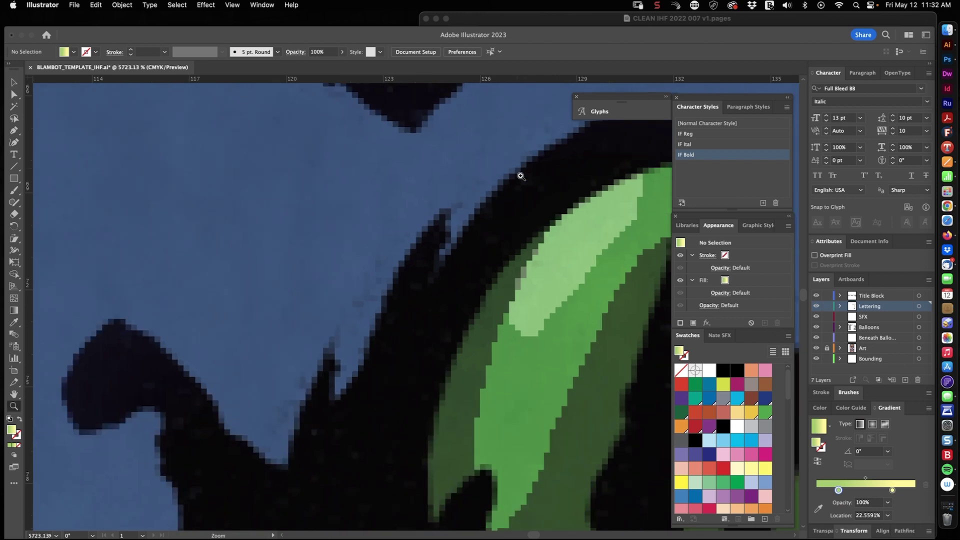
- Trace the green hair tuft with the Pen tool, following its small spikes and curled tip, and close the path
key("p")
left_click_drag(608, 123, 536, 165)
left_click(545, 155)
left_click(442, 215)
left_click(391, 269)
left_click(368, 312)
left_click_drag(376, 268, 378, 259)
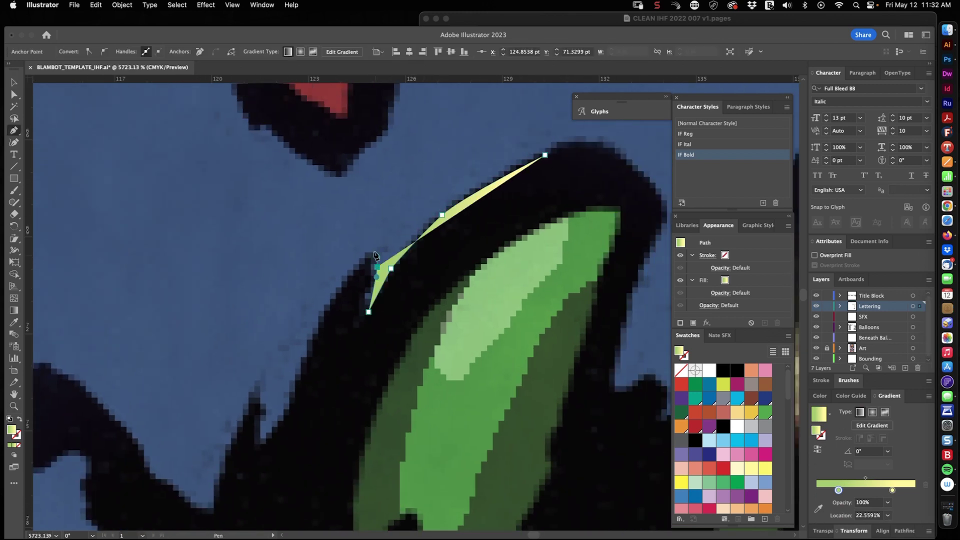
left_click(302, 356)
left_click_drag(302, 356, 414, 237)
left_click(406, 288)
left_click(372, 265)
left_click(374, 325)
left_click(347, 328)
left_click(334, 365)
left_click(326, 400)
left_click(305, 385)
left_click(285, 362)
left_click(261, 357)
left_click(254, 329)
left_click(208, 283)
left_click_drag(170, 254, 142, 258)
left_click_drag(105, 302, 103, 322)
left_click_drag(125, 360, 256, 232)
left_click(186, 329)
left_click(205, 343)
left_click(202, 392)
left_click(220, 415)
left_click(249, 321)
left_click(273, 367)
left_click(308, 410)
left_click(628, 269)
left_click_drag(647, 174, 501, 349)
left_click(560, 228)
left_click(596, 151)
left_click_drag(562, 159, 506, 308)
- Make the traced hair tuft a compound path and show all hidden artwork again
key("super+8")
left_click_drag(515, 223, 464, 346)
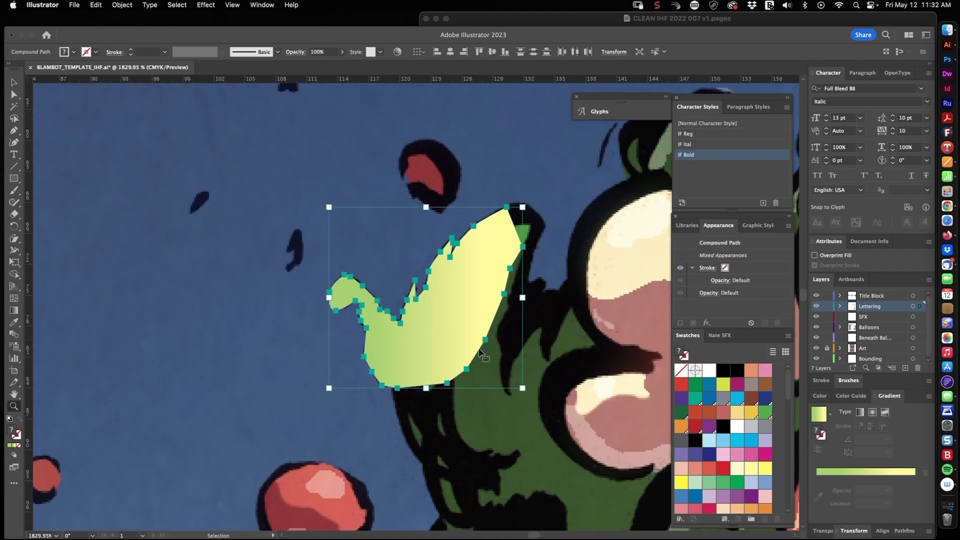
key("super+alt+3")
key("b")
left_click(560, 321)
key("super+z")
- Hide the growl lettering again to expose the next red chunk near the panel's left side
key("z")
left_click_drag(570, 317, 495, 340)
left_click_drag(433, 418, 396, 321)
mouse_move(314, 210)
left_mouse_down()
mouse_move(280, 315)
mouse_move(325, 261)
left_mouse_up()
left_click_drag(255, 380, 431, 195)
left_click(328, 250, "super")
key("super+3")
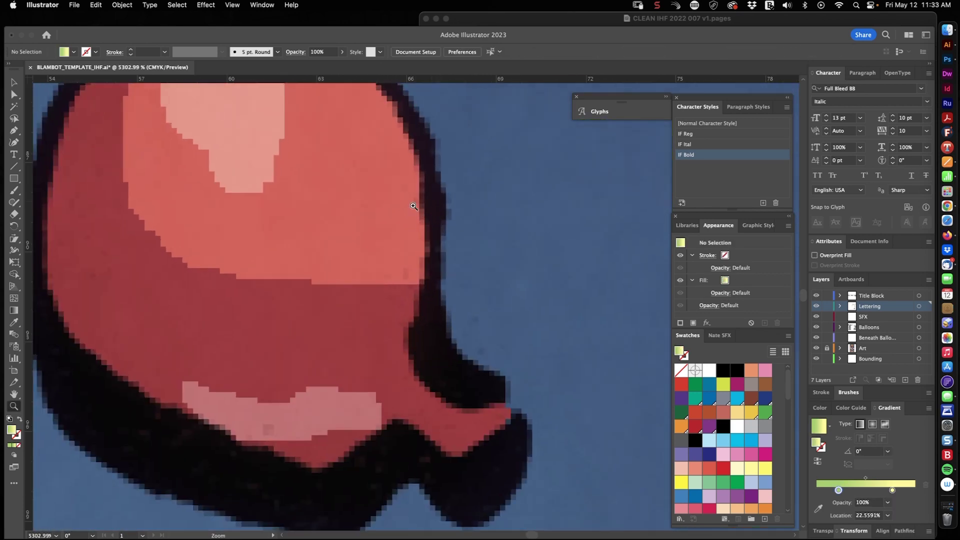
- Start tracing the red chunk with the Pen tool, following its black outline up the right edge, over the top and down the left side
key("p")
left_click(465, 424)
left_click(447, 327)
left_click(444, 248)
left_click(419, 182)
scroll(422, 193, "up", 5)
scroll(422, 193, "left", 3)
left_click_drag(434, 249, 404, 225)
left_click_drag(343, 213, 324, 214)
left_click_drag(236, 256, 346, 190)
left_click_drag(305, 265, 291, 326)
left_click_drag(293, 435, 299, 463)
left_click_drag(298, 463, 269, 227)
left_click_drag(290, 309, 311, 326)
- Trace the red chunk's underside and hooked tail, remove the fill to see the art, and close the path
left_click_drag(430, 391, 484, 409)
left_click_drag(485, 409, 294, 388)
left_click_drag(377, 403, 403, 401)
left_click(411, 394)
left_click(459, 343)
left_click(494, 385)
left_click(538, 387)
left_click(571, 347)
left_click_drag(581, 298, 581, 290)
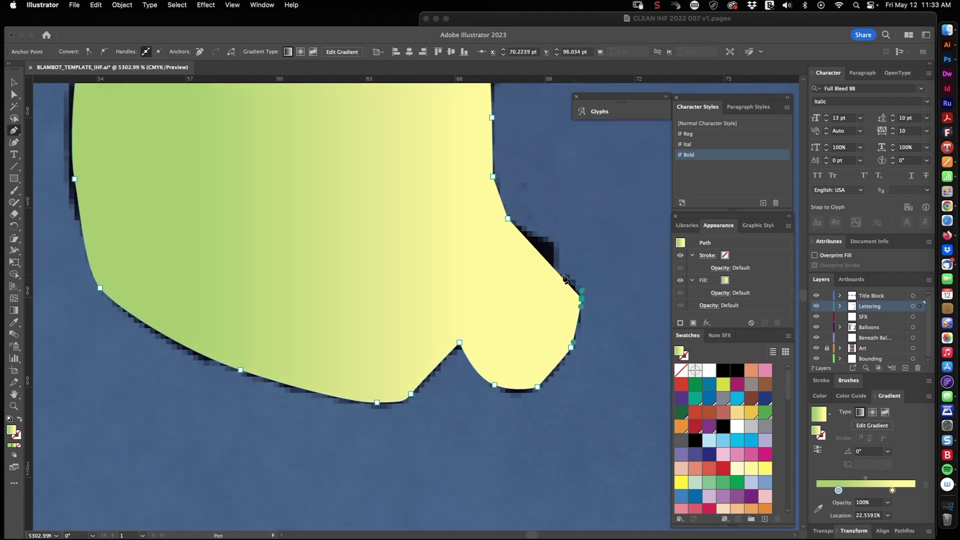
left_click(681, 370)
left_click(505, 224)
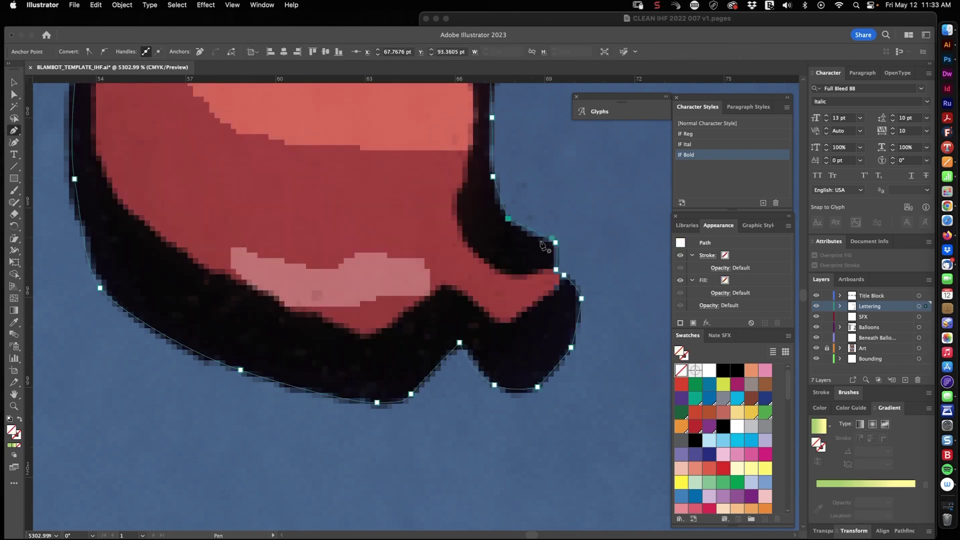
- Fill the traced chunk with solid pale yellow and show all hidden artwork again
left_click(751, 469)
left_click(530, 445)
left_click_drag(527, 440, 438, 322)
key("super+v")
left_click(553, 341)
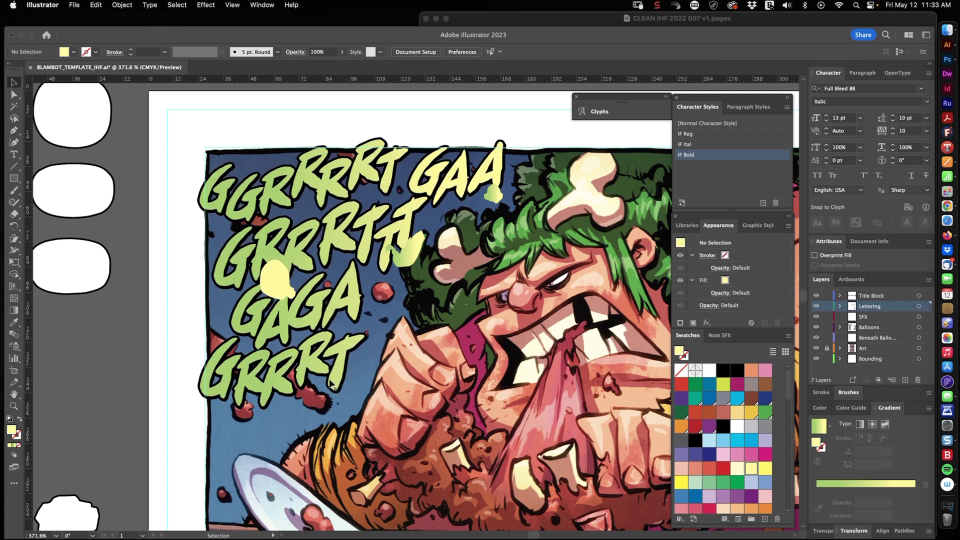
- Hide the growl lettering to expose the red splatter beneath GRRRT
key("z")
left_click(314, 379)
left_click_drag(324, 370, 326, 425)
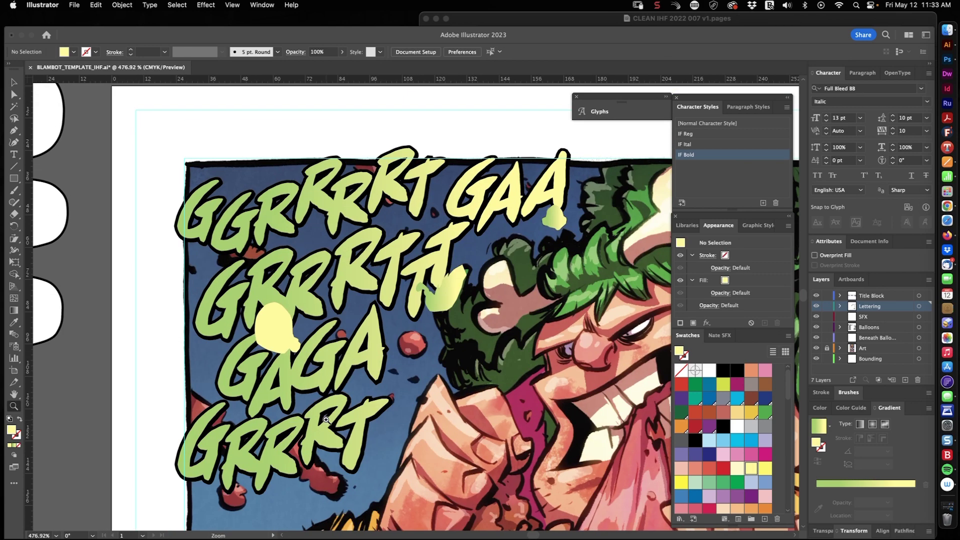
left_click(302, 486)
key("v")
left_click(340, 376)
key("super+3")
key("z")
left_click(365, 379)
- Trace the upper right edge and the rounded top of the splatter beneath GRRRT with the Pen tool
key("p")
left_click(516, 462)
left_click_drag(472, 395, 454, 387)
left_click(448, 389)
left_click_drag(391, 282, 386, 268)
left_click_drag(367, 206, 398, 341)
left_click_drag(395, 273, 393, 255)
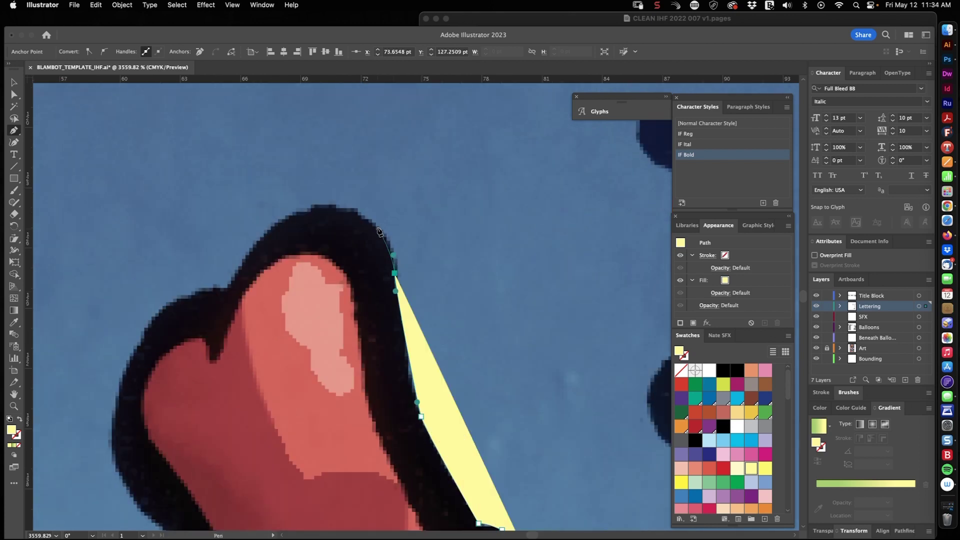
left_click_drag(313, 209, 290, 215)
left_click_drag(221, 309, 219, 313)
- Continue the splatter path down its left side and around the first notch on its underside
scroll(221, 309, "left", 5)
scroll(367, 226, "down", 3)
left_click_drag(340, 309, 349, 314)
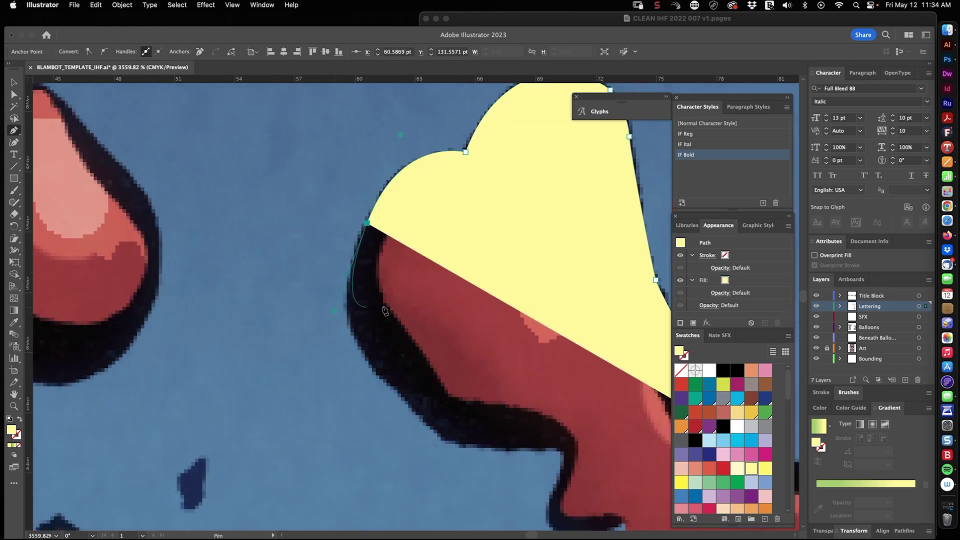
left_click_drag(383, 378, 389, 389)
left_click_drag(416, 417, 299, 333)
left_click_drag(329, 359, 340, 366)
left_click_drag(444, 366, 447, 374)
left_click_drag(439, 402, 435, 410)
scroll(434, 415, "down", 5)
scroll(433, 415, "right", 3)
- Trace the splatter's lower lobe and ragged end with the fill removed, and close the path
left_click_drag(386, 345, 441, 392)
left_click_drag(494, 434, 502, 437)
left_click_drag(502, 437, 314, 358)
left_click_drag(370, 365, 376, 370)
left_click_drag(427, 406, 478, 399)
left_click(491, 382)
left_click(517, 368)
left_click(501, 362)
key("slash")
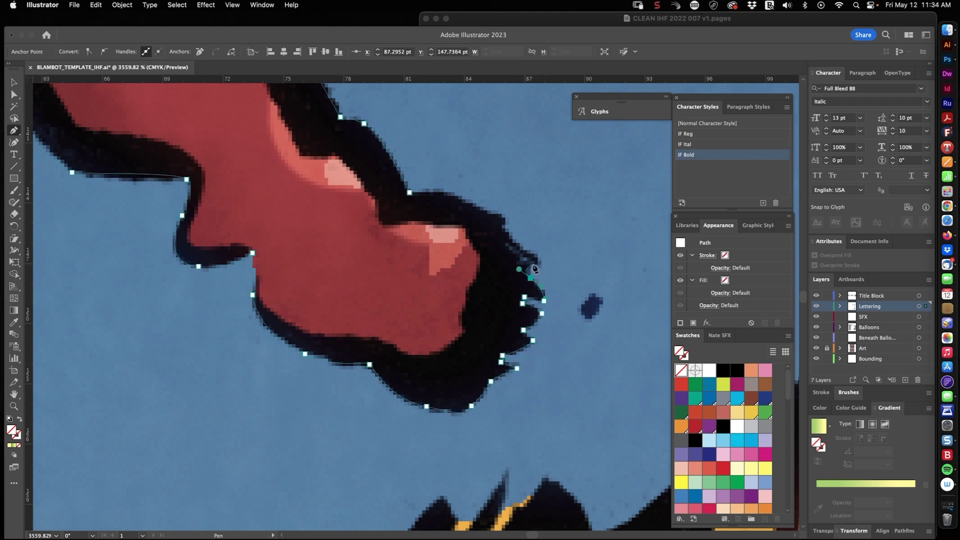
left_click(505, 218)
left_click(484, 213)
left_click_drag(484, 213, 510, 287)
left_click_drag(472, 266, 458, 266)
left_click(436, 267)
- Fill the traced splatter with pale yellow and show all hidden artwork again
left_click(749, 466)
key("v")
scroll(544, 260, "down", 10)
left_click(364, 334)
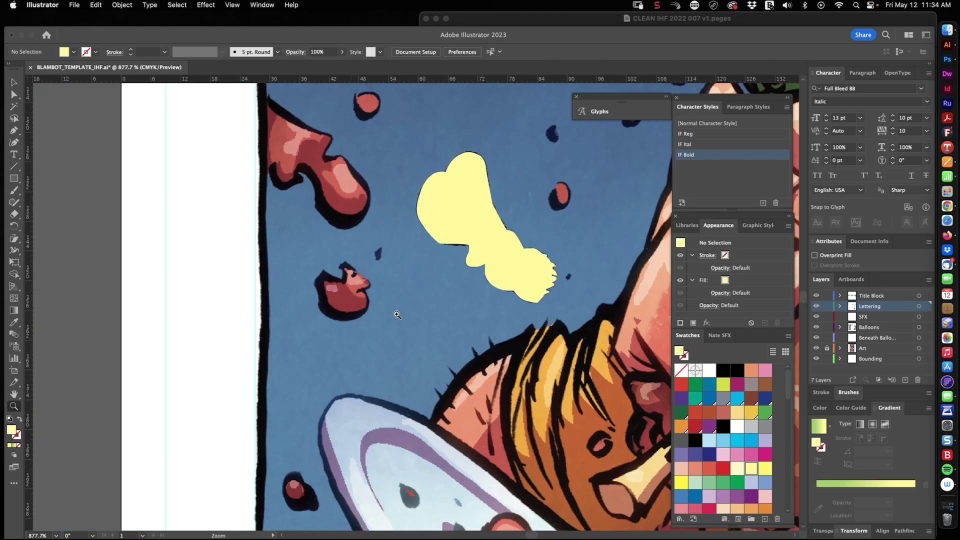
key("super+f")
left_click(445, 262)
key("z")
left_click_drag(445, 262, 478, 276)
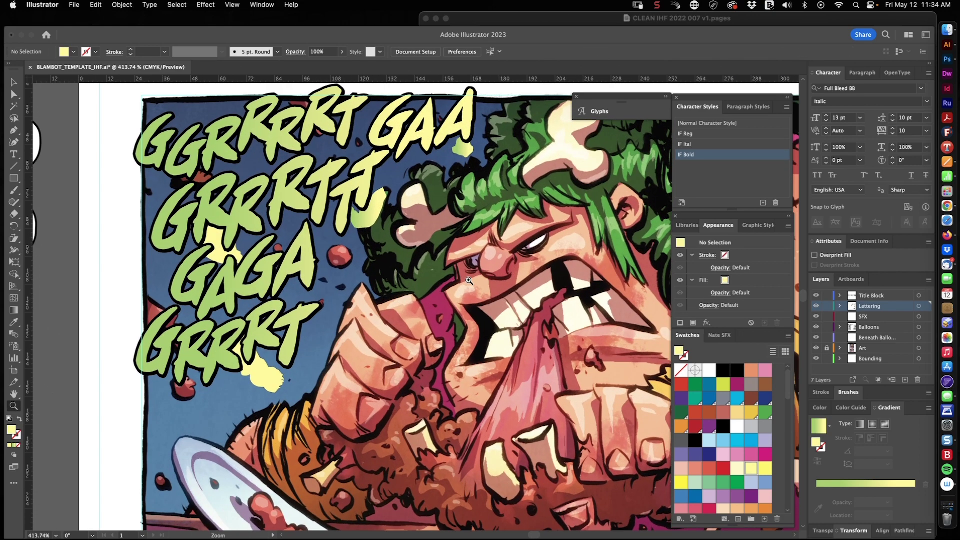
- Send the growl lettering to the back of its layer so the traced shapes sit above it
scroll(415, 292, "left", 3)
key("v")
left_click(374, 301)
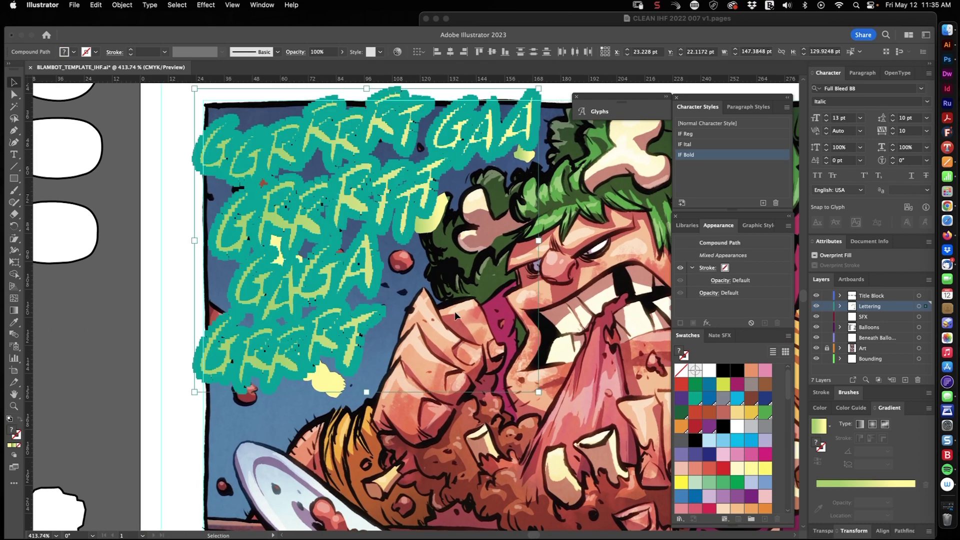
key("super+shift+[")
left_click(573, 302)
left_click_drag(433, 302, 456, 356)
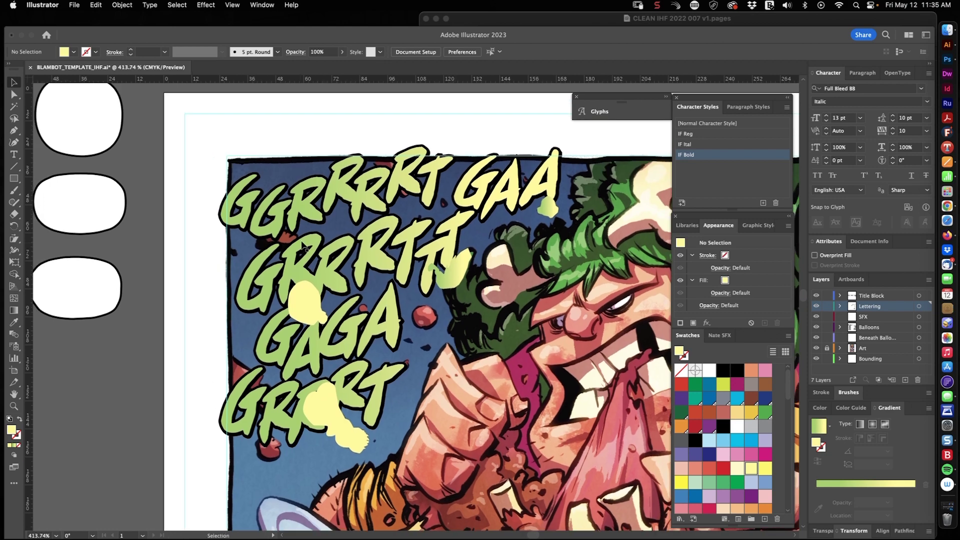
- Hide the growl lettering again to expose the dark spiky chunk between GGRRRRT and GRRRTT
key("z")
left_click_drag(253, 230, 340, 255)
key("v")
left_click(404, 293)
key("super+3")
key("z")
left_click_drag(422, 240, 449, 247)
left_click_drag(474, 331, 507, 361)
- Trace the spiky chunk's right edge with the Pen tool, up to and around the first small spike
key("p")
left_click(520, 509)
left_click_drag(554, 477, 555, 456)
left_click_drag(545, 370, 544, 347)
left_click_drag(454, 228, 485, 274)
left_click(432, 235)
left_click(440, 189)
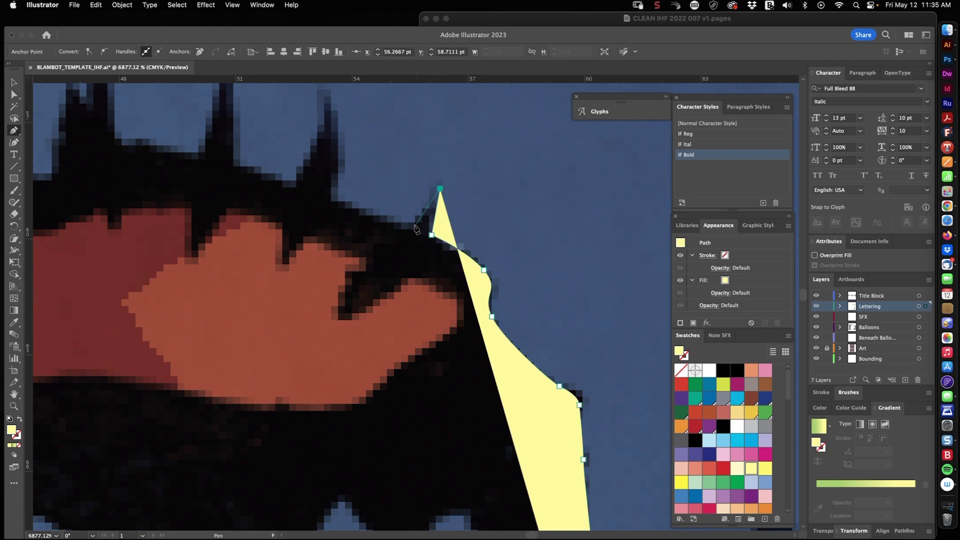
left_click(414, 228)
left_click_drag(347, 212, 495, 334)
- Continue the path around the next two tall spikes along the chunk's upper edge
left_click(482, 321)
left_click(471, 211)
left_click_drag(484, 259, 456, 284)
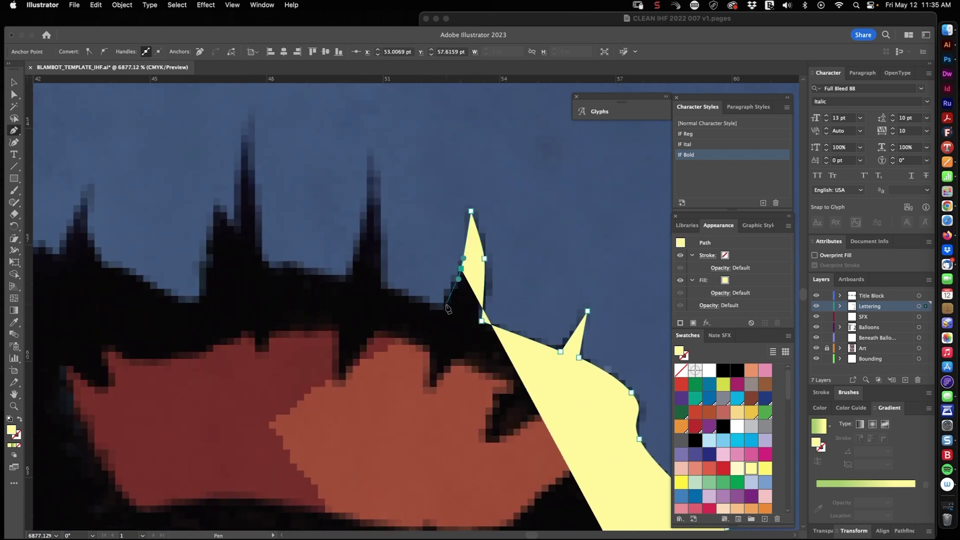
left_click(444, 306)
left_click(385, 288)
left_click_drag(378, 175, 430, 272)
left_click(430, 272)
left_click_drag(420, 354, 417, 367)
left_click(409, 395)
left_click_drag(324, 388, 308, 380)
- Trace the double-pointed spike on the chunk's upper edge down to its left base
left_click_drag(334, 397, 465, 369)
left_click(446, 244)
left_click(442, 218)
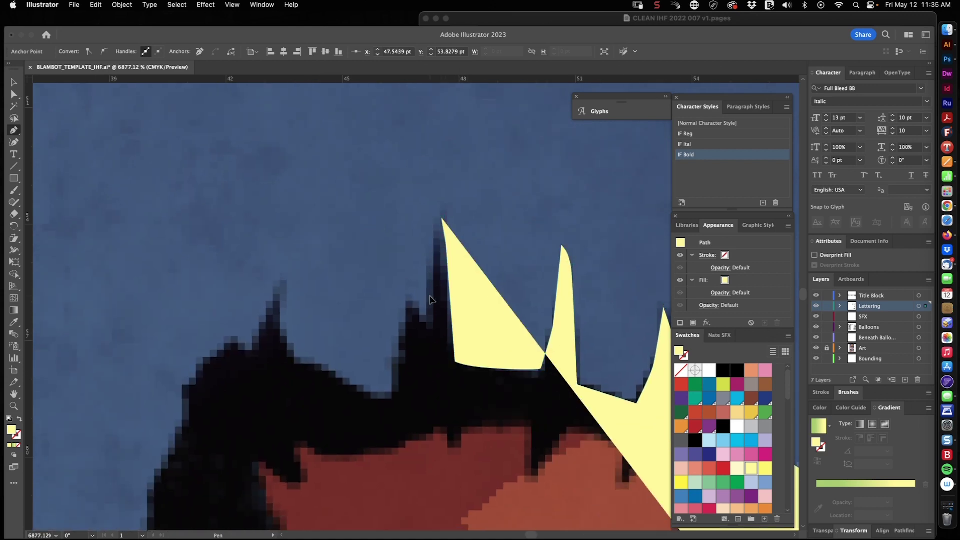
left_click(430, 297)
left_click(432, 321)
left_click(408, 297)
left_click(399, 344)
left_click(396, 403)
left_click_drag(398, 404, 522, 391)
- Trace the leftmost spike and extend the path to the chunk's upper left shoulder
left_click_drag(480, 373, 468, 367)
left_click(438, 350)
left_click(415, 347)
left_click_drag(410, 274, 419, 242)
key("super+z")
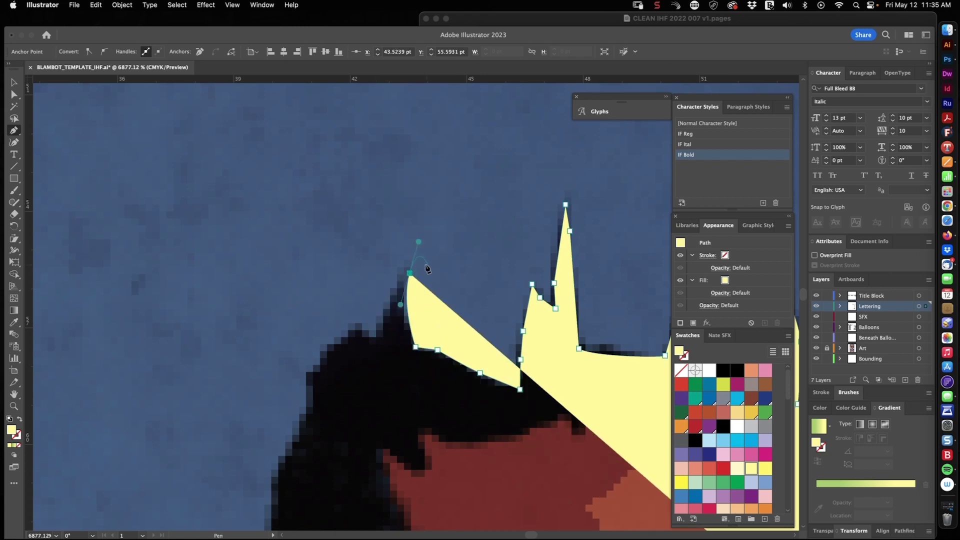
left_click(376, 339)
left_click_drag(348, 336, 511, 230)
key("super+z")
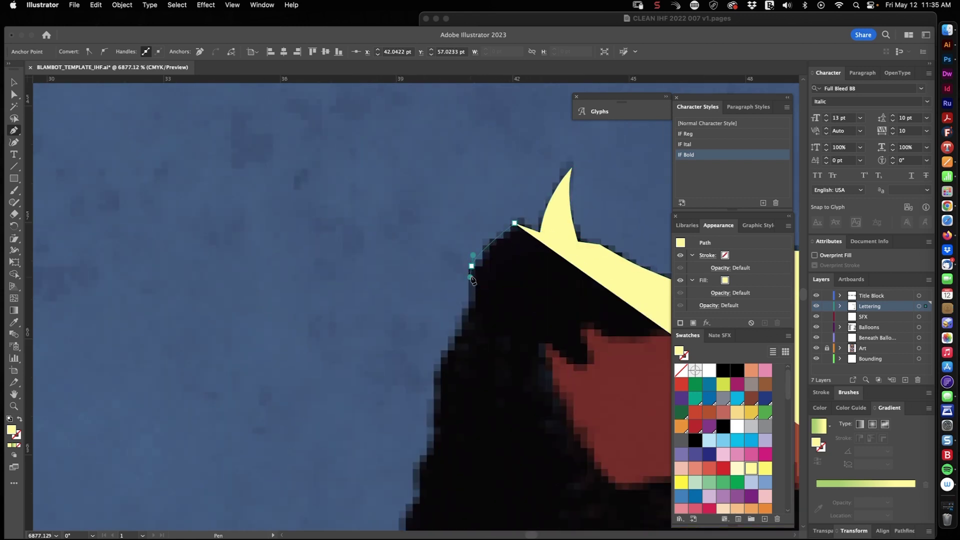
- Trace the chunk's stepped left edge and rounded lower left corner onto the underside
left_click_drag(470, 277, 470, 278)
left_click(469, 311)
left_click(446, 358)
left_click_drag(440, 383, 430, 236)
left_click(429, 261)
left_click(428, 293)
left_click(407, 318)
left_click(410, 353)
left_click_drag(432, 466, 464, 476)
left_click_drag(513, 459, 332, 316)
- Remove the path's fill, trace the chunk's ragged underside to its lower right lobe, and close the path
key("slash")
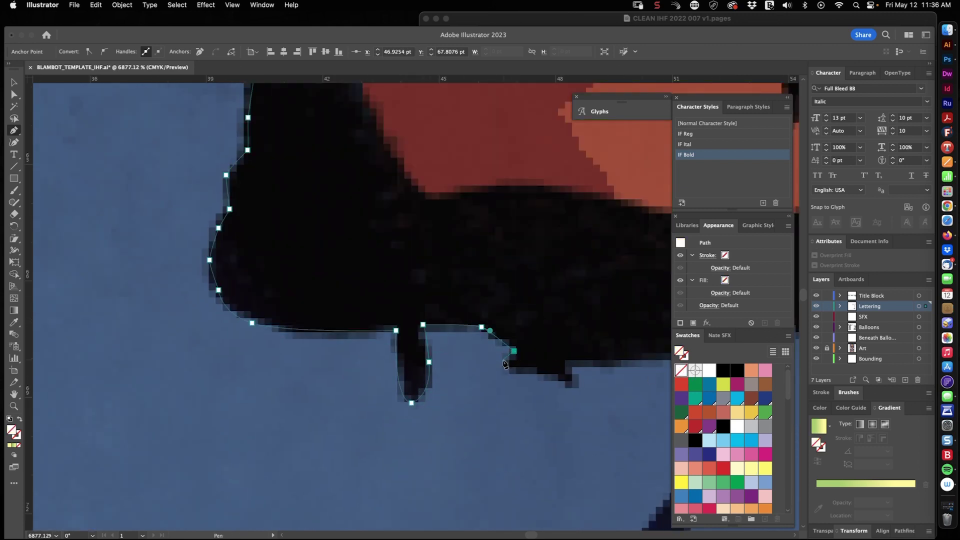
left_click(572, 363)
scroll(471, 355, "right", 10)
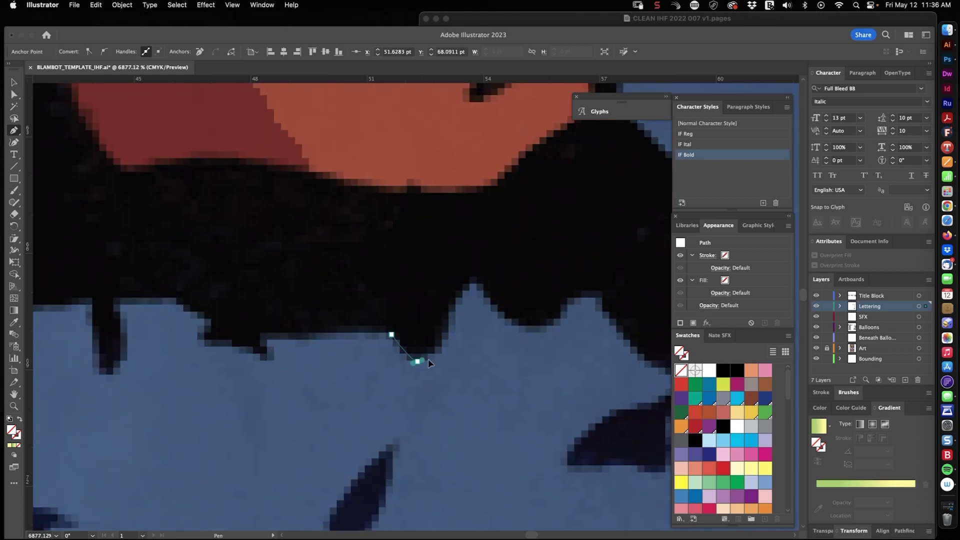
left_click_drag(535, 332, 548, 332)
left_click(585, 290)
left_click_drag(545, 310, 309, 311)
left_click_drag(398, 352, 415, 367)
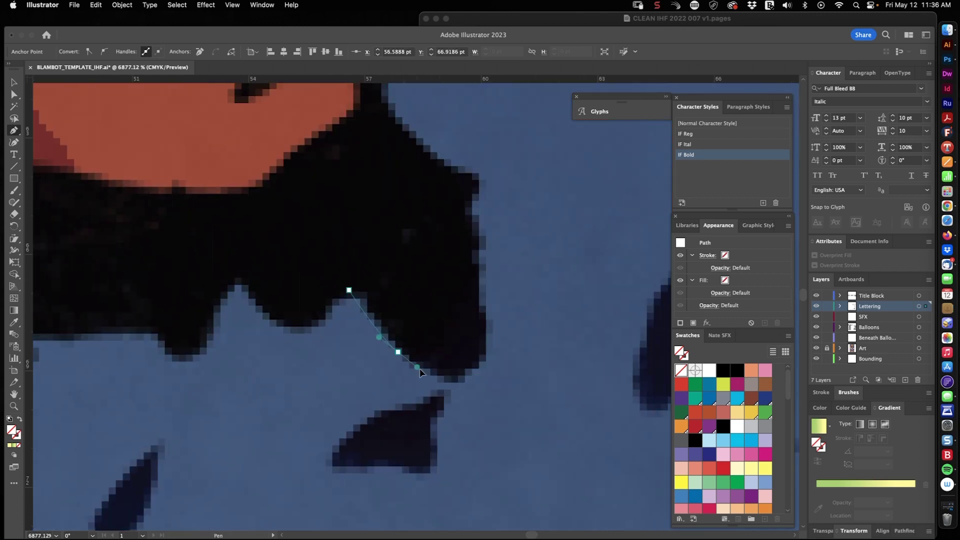
- Fill the traced spiky chunk with pale yellow and show all hidden artwork again
key("v")
left_click(488, 390)
left_click_drag(565, 281, 510, 282)
left_click(537, 280)
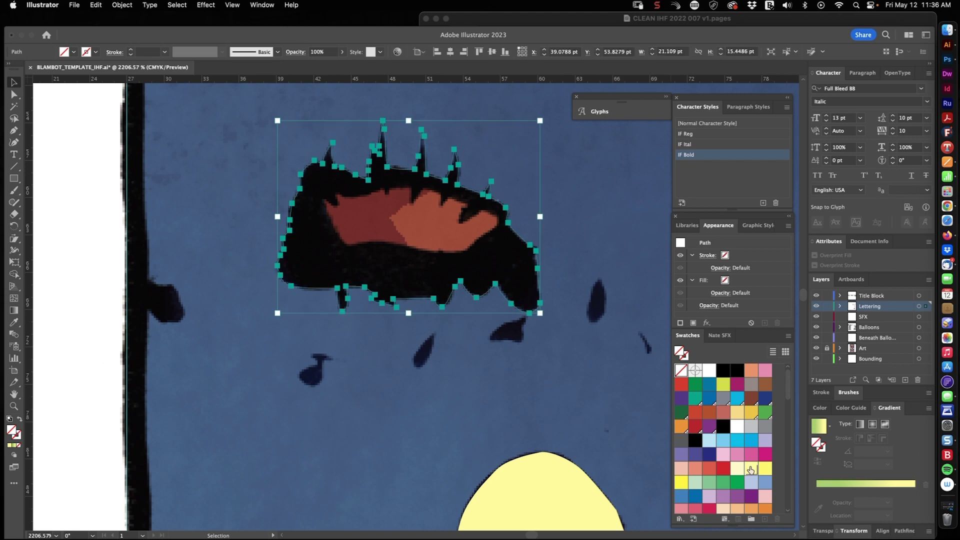
left_click(751, 468)
left_click(555, 370)
left_click_drag(520, 371, 433, 401)
left_click_drag(668, 425, 395, 287)
key("alt+super+3")
left_click(493, 321)
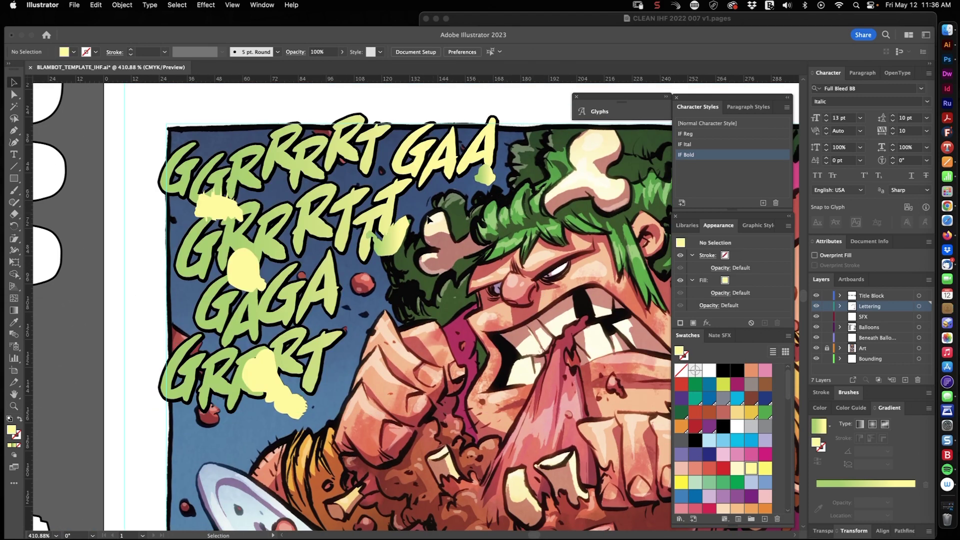
- Draw a pale yellow rectangle about 163 by 142 pt around the whole growl lettering and send it to the back
left_click_drag(172, 415, 144, 435)
key("v")
key("shift+super+[")
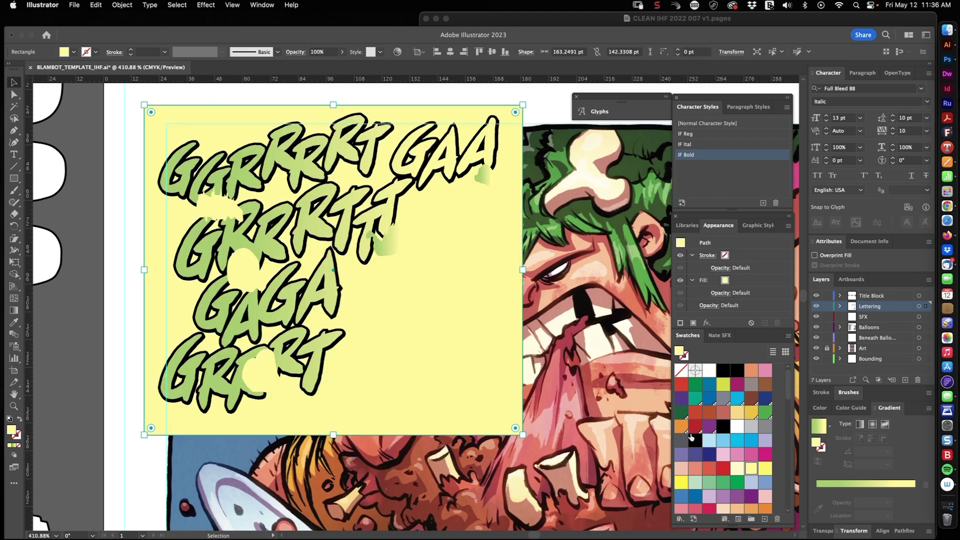
- Combine the traced chunks and backing rectangle into one compound path and use it as a clipping mask on the growl lettering
left_click(740, 441)
left_click(399, 242)
left_click(488, 189, "shift")
left_click(239, 225, "shift")
left_click(261, 383, "shift")
left_click(461, 339, "shift")
key("super+8")
left_click(394, 249, "shift")
key("super+7")
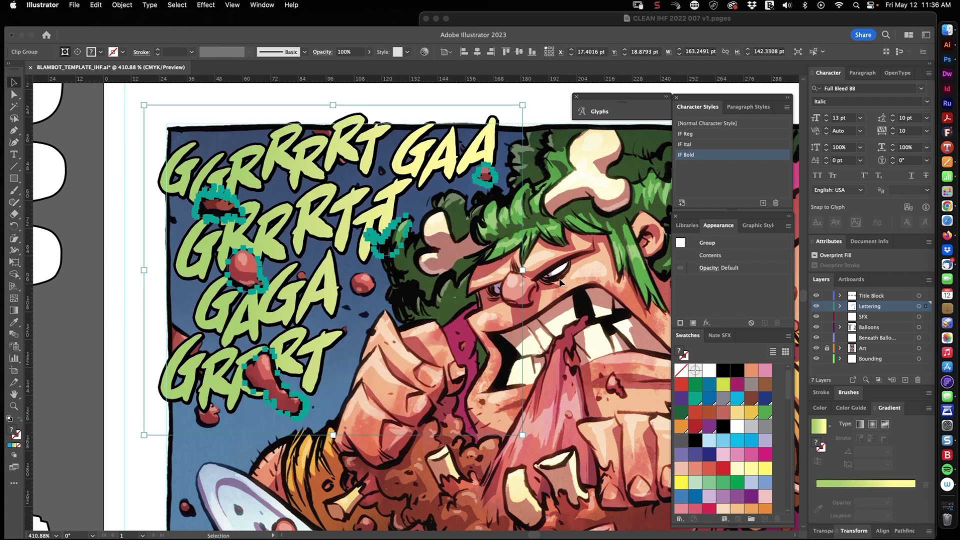
left_click(557, 279)
left_click_drag(545, 317, 475, 317)
left_click_drag(665, 308, 441, 253)
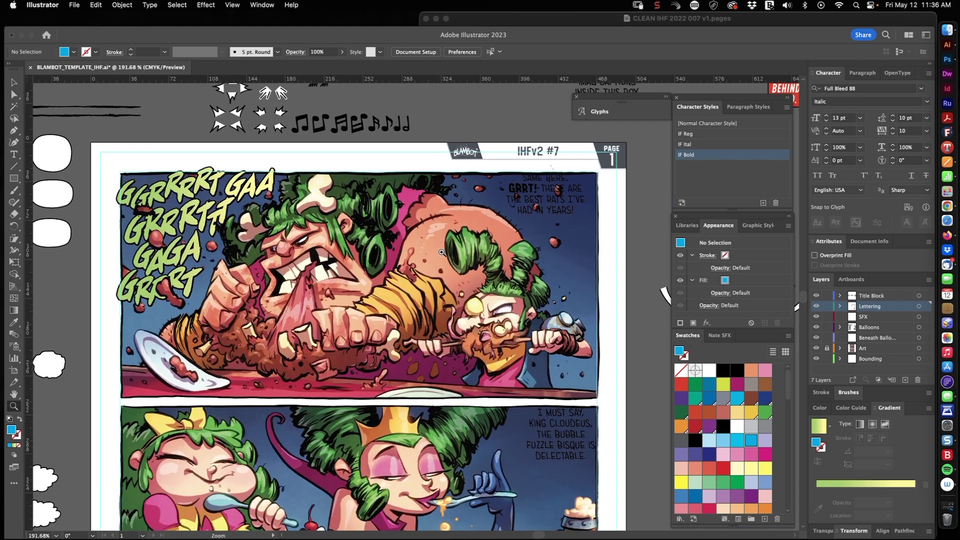
- Dim the images on the Art layer through its layer options
double_click(870, 350)
left_click(456, 303)
left_click(523, 324)
- Place a rounded balloon behind the first panel's "Same here, GRRT!" dialogue and enlarge it to surround all four lines
left_click_drag(414, 369, 258, 432)
left_click_drag(258, 432, 438, 330)
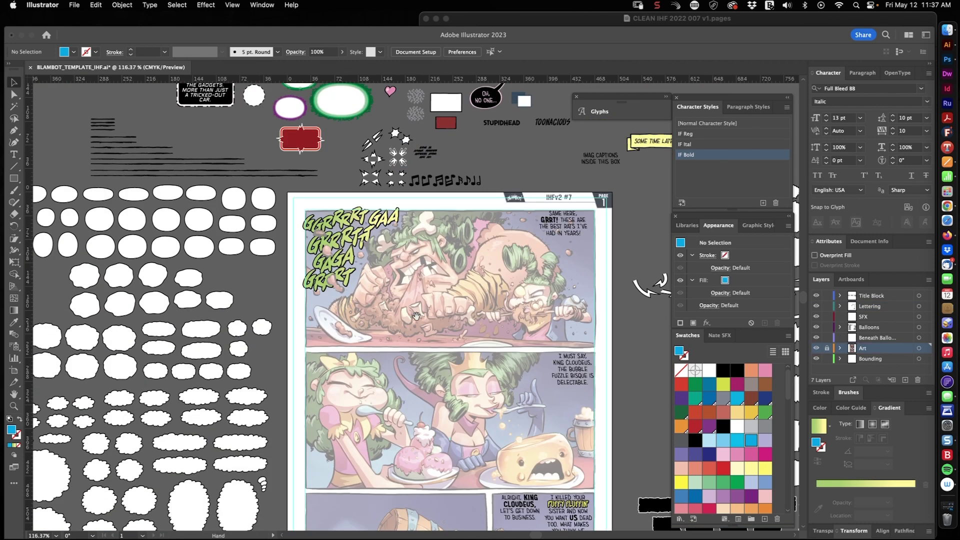
left_click_drag(354, 279, 564, 247)
left_click_drag(545, 380, 545, 379)
left_click_drag(544, 379, 527, 314)
left_click_drag(247, 185, 500, 459)
left_click(547, 159)
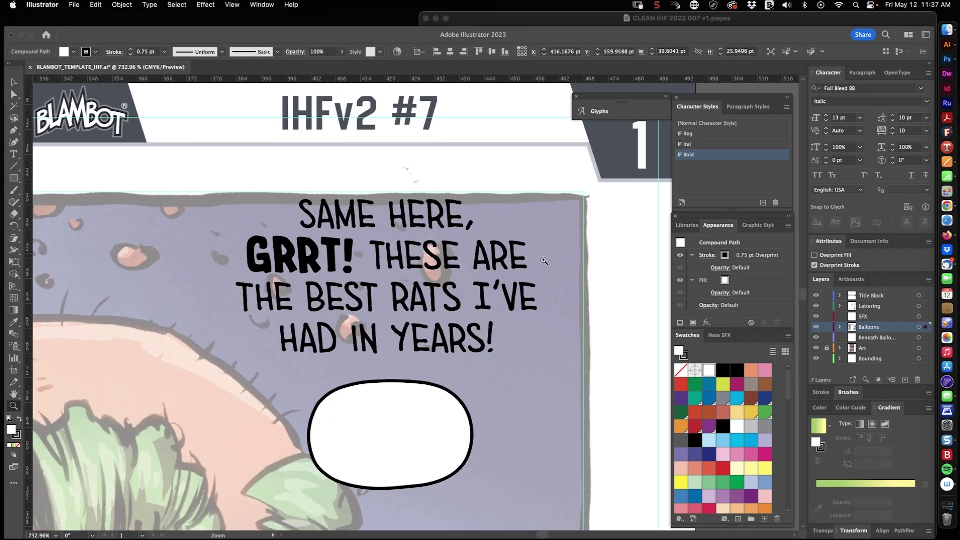
left_click_drag(309, 247, 300, 247)
left_click_drag(374, 283, 573, 385)
left_click_drag(210, 176, 204, 169)
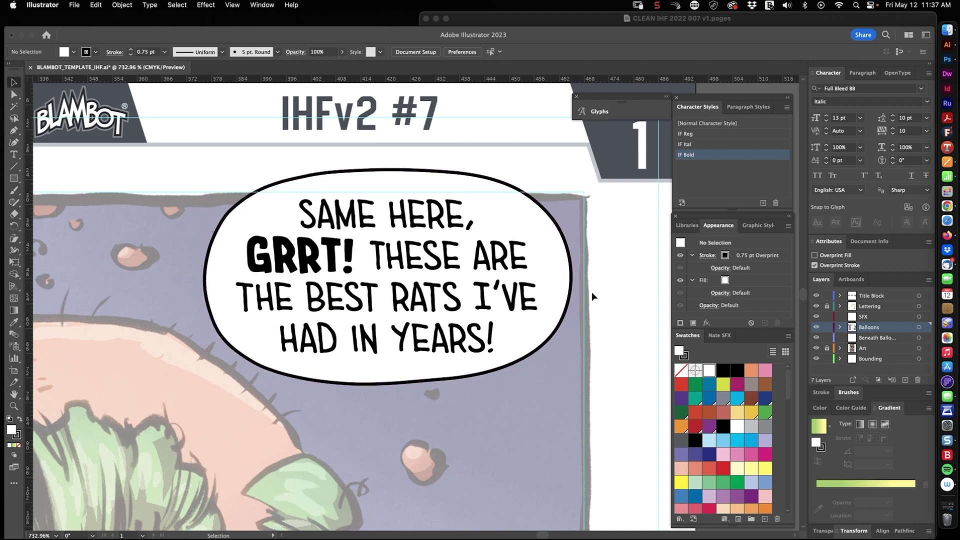
- Draw a curved pointed tail from the "Same here" balloon's underside toward the small character and merge it with the balloon
scroll(601, 270, "down", 5)
key("p")
left_click(404, 276)
left_click_drag(447, 198, 454, 162)
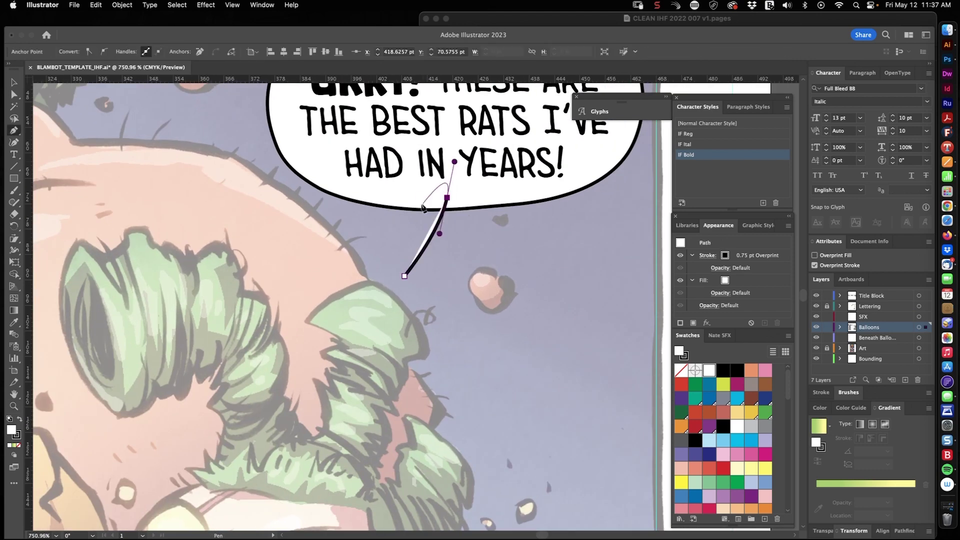
left_click_drag(455, 308, 420, 200)
left_click(475, 247)
left_click(500, 250, "alt+super")
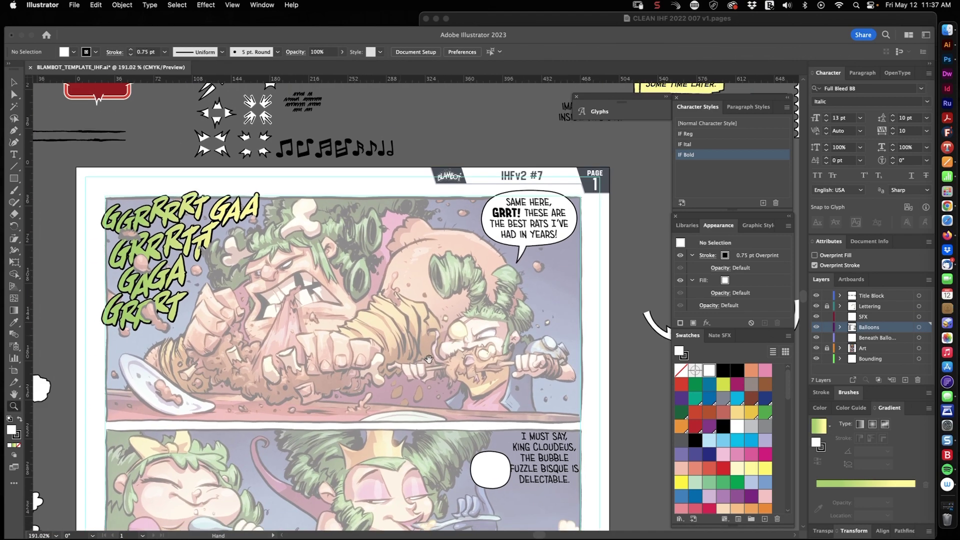
- Fit a balloon about 83 by 66 pt behind the second panel's "I must say, King Cloudeus" dialogue
left_click(575, 465, "super")
left_click_drag(292, 310, 555, 349)
left_click_drag(556, 133, 557, 130)
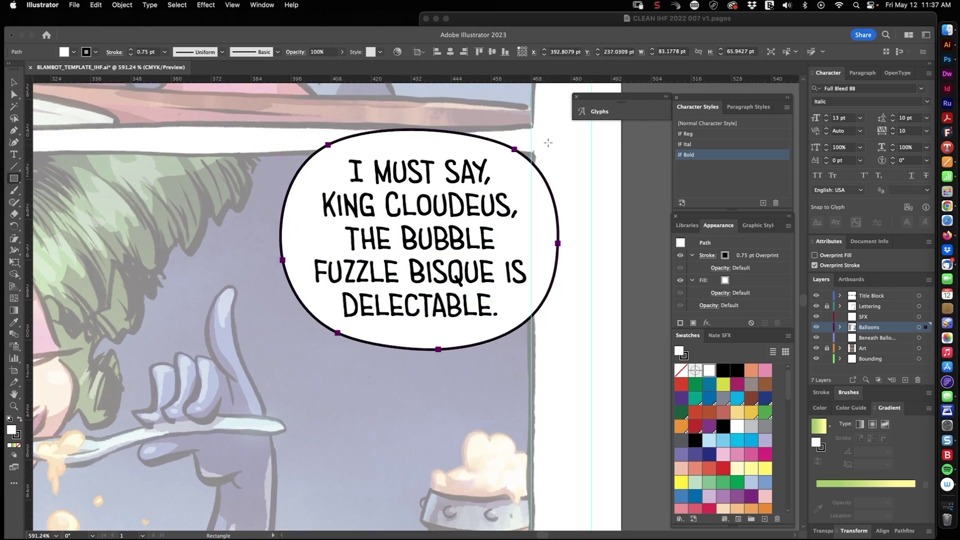
left_click(358, 327, "super")
left_click_drag(397, 285, 358, 274)
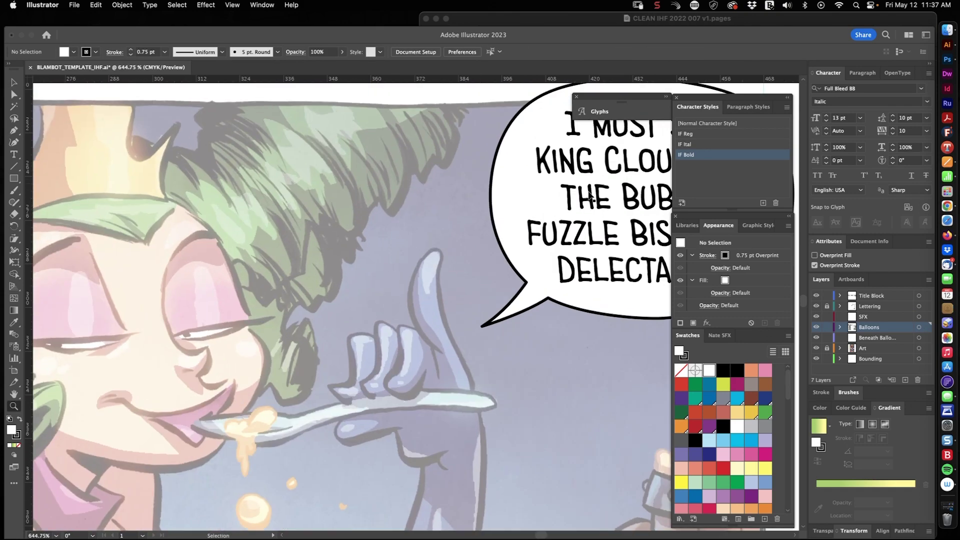
left_click(492, 323)
key("Delete")
- Draw a long curved tail from the second-panel balloon's left edge toward the queen's head and select it together with the balloon
key("p")
left_click(390, 247)
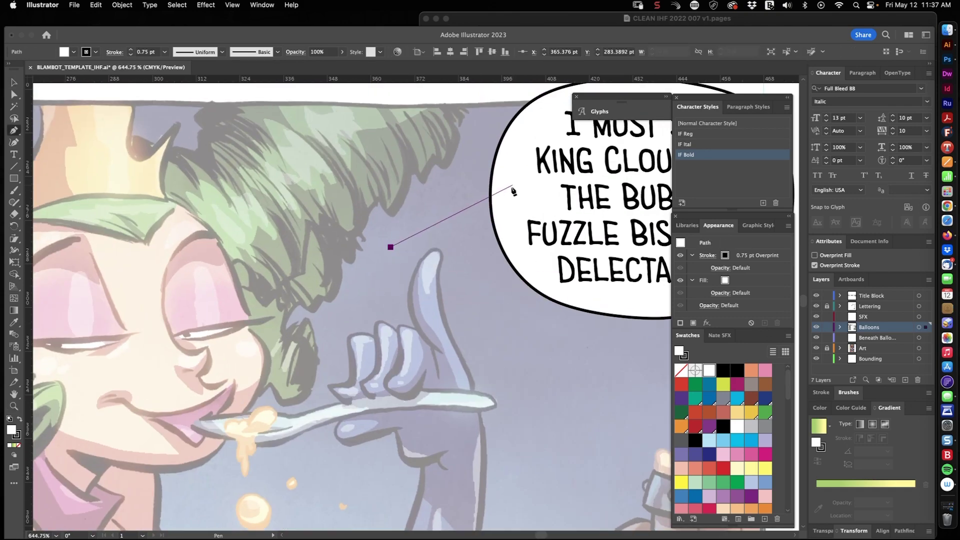
left_click_drag(510, 190, 586, 182)
left_click(502, 219)
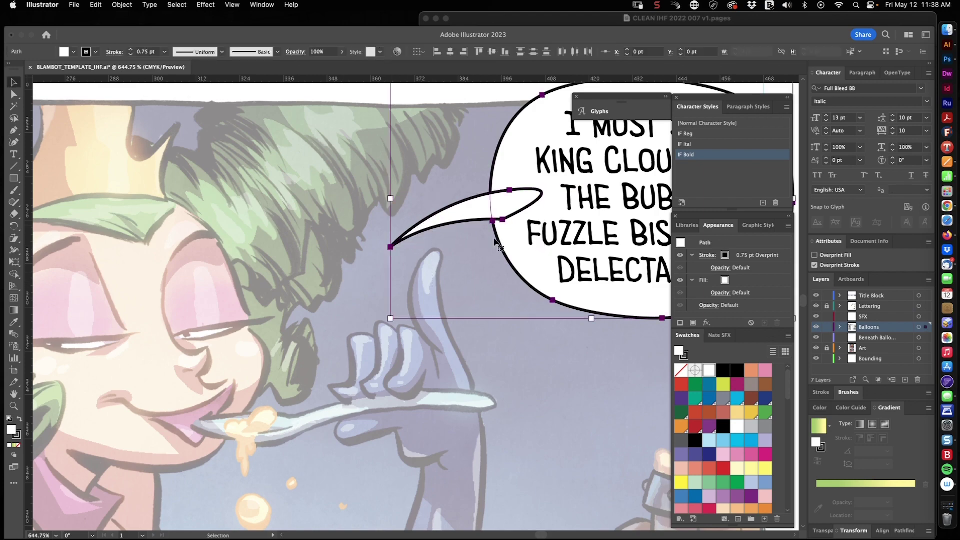
- Fit a balloon about 76 by 57 pt behind the "Alright, King Cloudeus, let's get down to business" dialogue
key("super+minus")
scroll(350, 300, "down", 5)
key("z")
left_click(449, 190)
left_click_drag(334, 229, 333, 228)
left_click_drag(372, 241, 517, 351)
left_click_drag(368, 136, 367, 128)
- Rotate a spare balloon and fit it around the "I killed your puffy fluffin' sister" dialogue, about 84 by 101 pt
left_click_drag(564, 320, 269, 274)
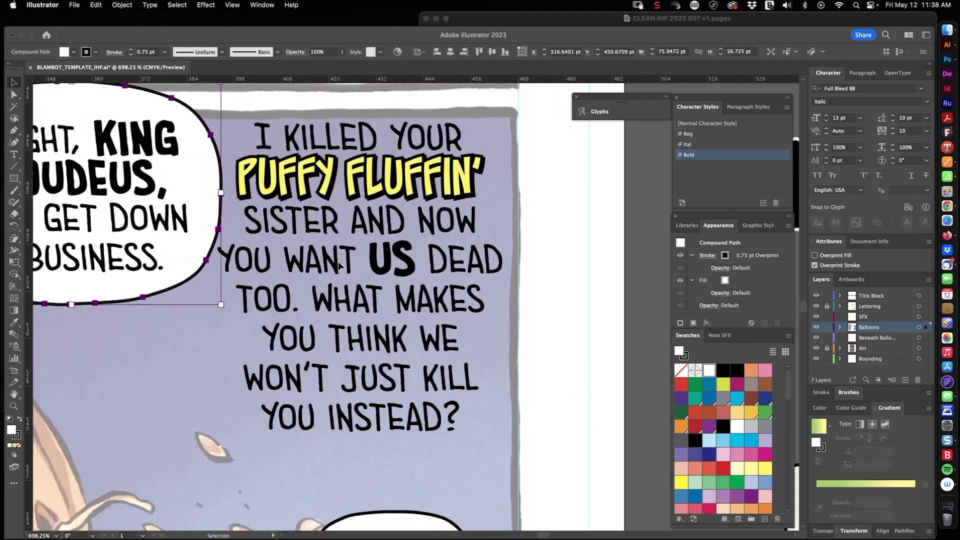
scroll(268, 274, "down", 3)
left_click(413, 440)
key("r")
left_click_drag(415, 425, 432, 501)
key("v")
left_click_drag(400, 490, 487, 382)
left_click_drag(483, 380, 478, 455)
left_click_drag(348, 181, 354, 155)
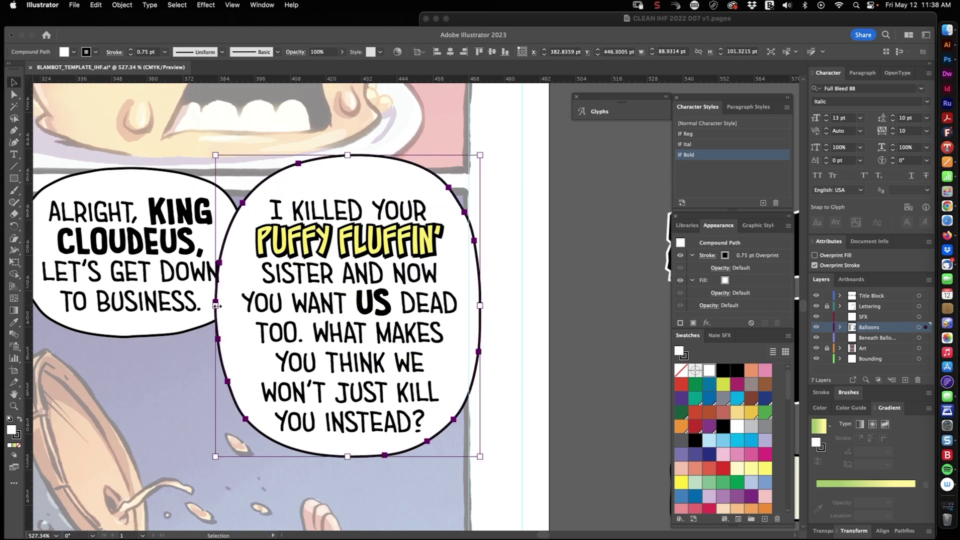
left_click_drag(217, 305, 224, 306)
left_click_drag(481, 305, 475, 308)
left_click(503, 286)
- Unlock the Lettering layer, nudge the large balloon and its lower text lines slightly right, and lock the layer again
left_click(828, 306)
left_click_drag(522, 277, 448, 314)
key("Right")
key("Right")
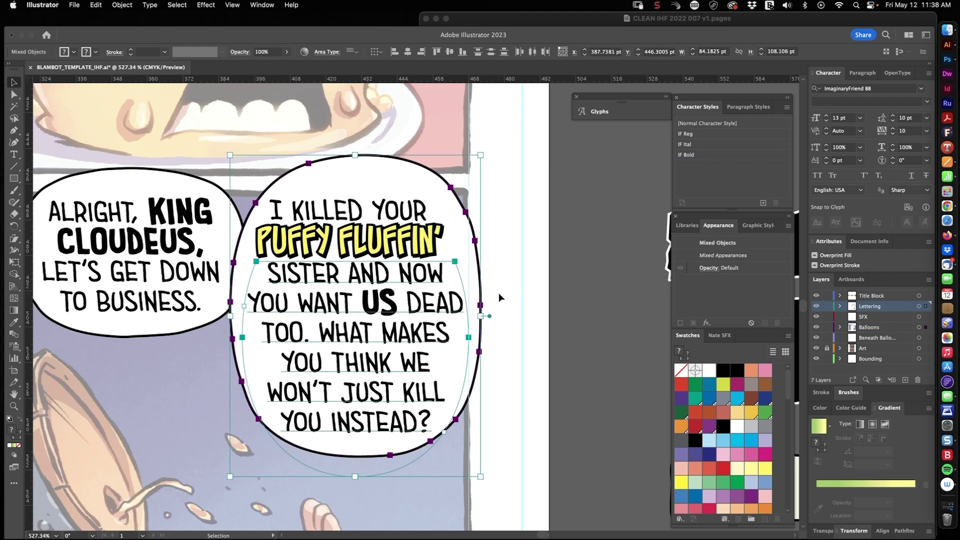
left_click(826, 306)
- Draw a short curved tail from the underside of the "I killed your" balloon, pointing down toward the character below
key("z")
mouse_move(380, 221)
left_mouse_down()
mouse_move(350, 221)
mouse_move(381, 220)
left_mouse_up()
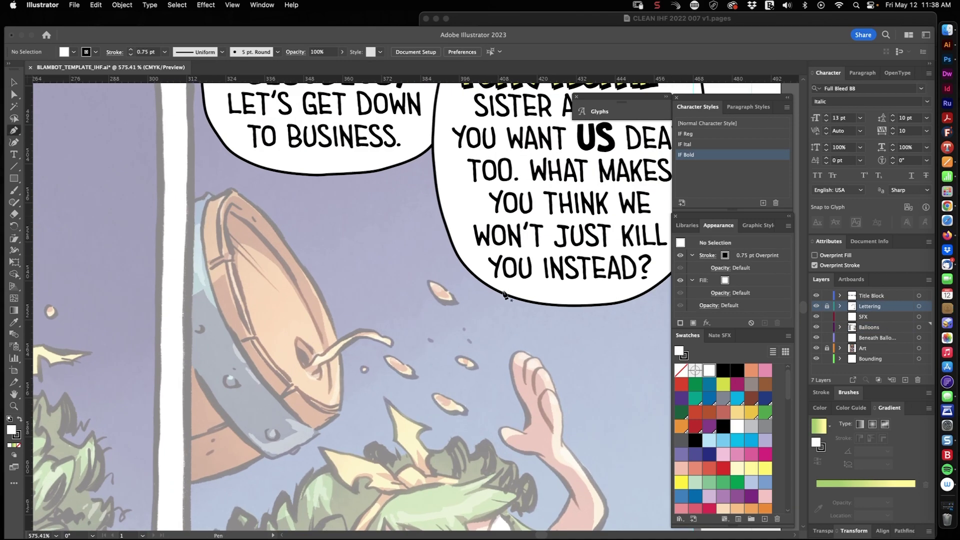
left_click_drag(541, 275, 524, 240)
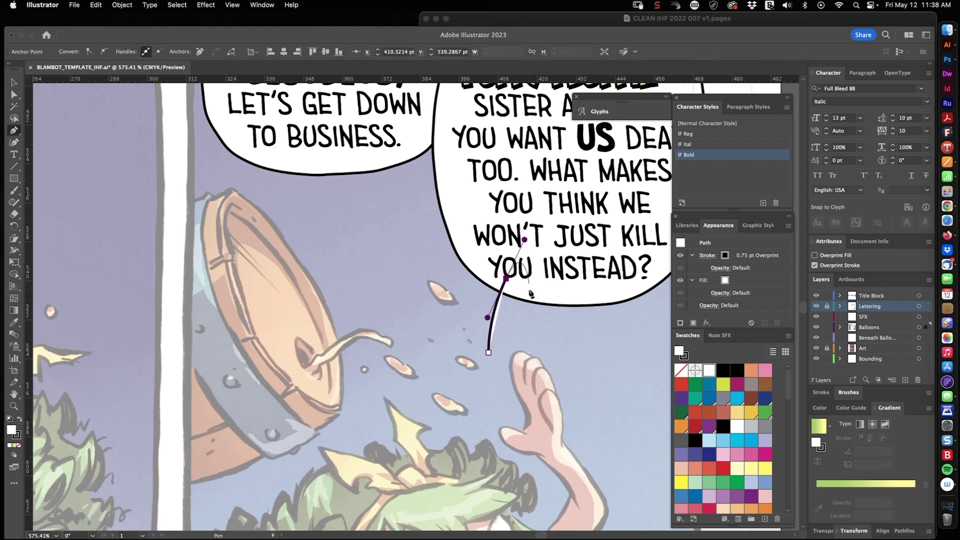
left_click_drag(526, 289, 544, 271)
left_click(559, 353, "super")
key("z")
key("v")
left_click_drag(590, 349, 573, 311)
- Switch to the Pages script and copy Fight Game Gert's line "NOM NOM NOM NOM NOM"
key("z")
left_click_drag(557, 410, 445, 439)
left_click_drag(470, 295, 372, 425)
left_click(725, 19)
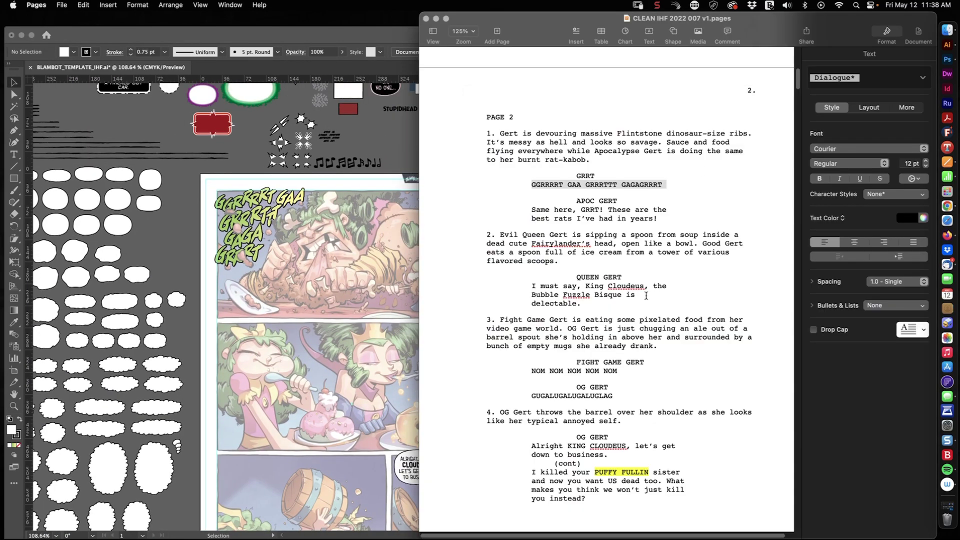
- Return to Illustrator and paste the line as text on the SFX layer, above the green-haired eater in the third panel
left_click(313, 393)
left_click_drag(312, 392, 403, 205)
scroll(343, 229, "up", 8)
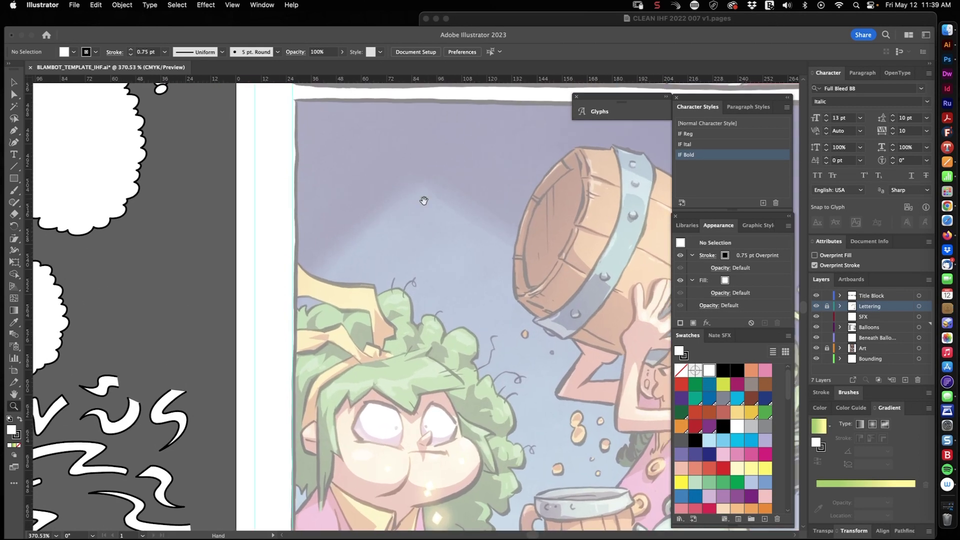
key("t")
left_click(332, 278)
key("super+v")
key("Escape")
- Set the NOM text in Beelzebrush Black BB Italic and move it left across the panel's border
left_click(431, 52)
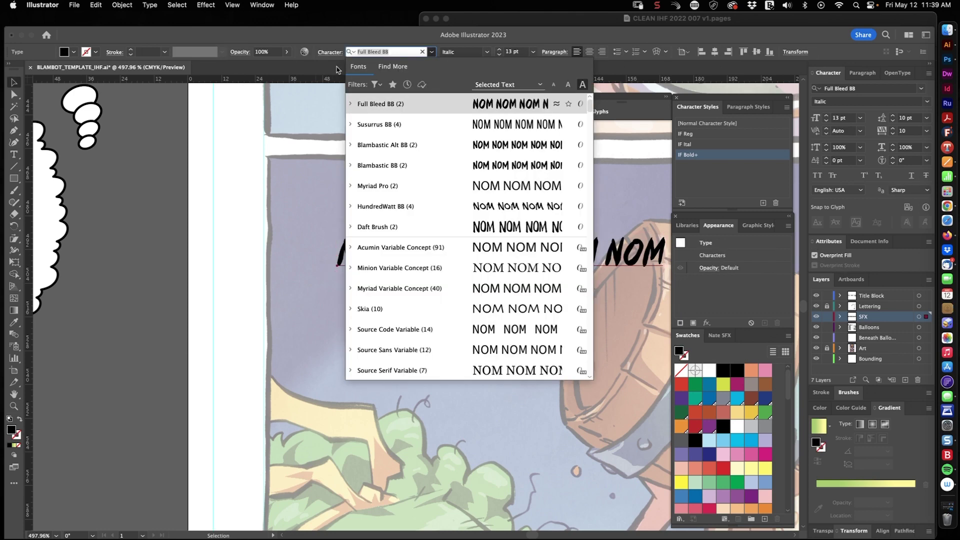
scroll(513, 200, "down", 10)
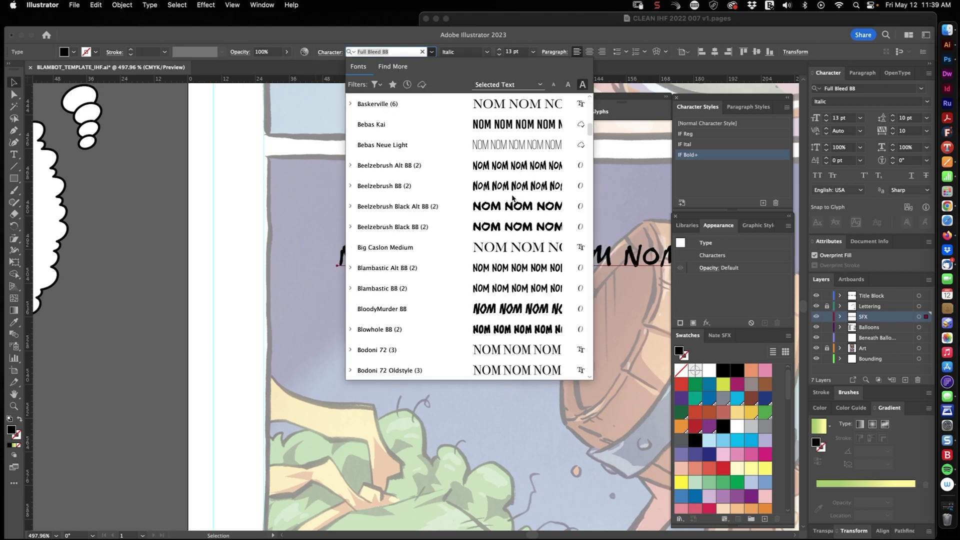
left_click(524, 228)
left_click_drag(524, 227, 426, 200)
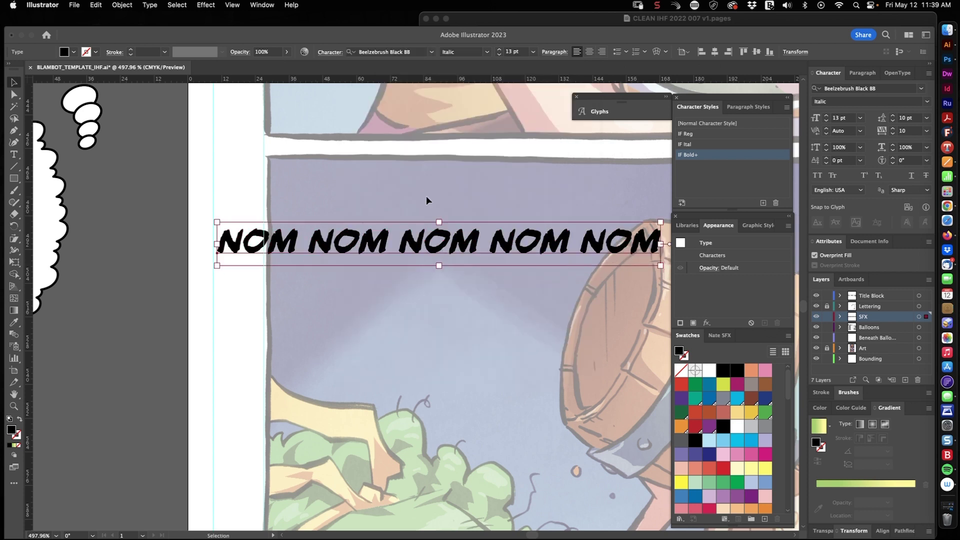
- Convert the NOM sound-effect text to outlines
double_click(349, 243)
double_click(349, 243)
left_click(273, 246)
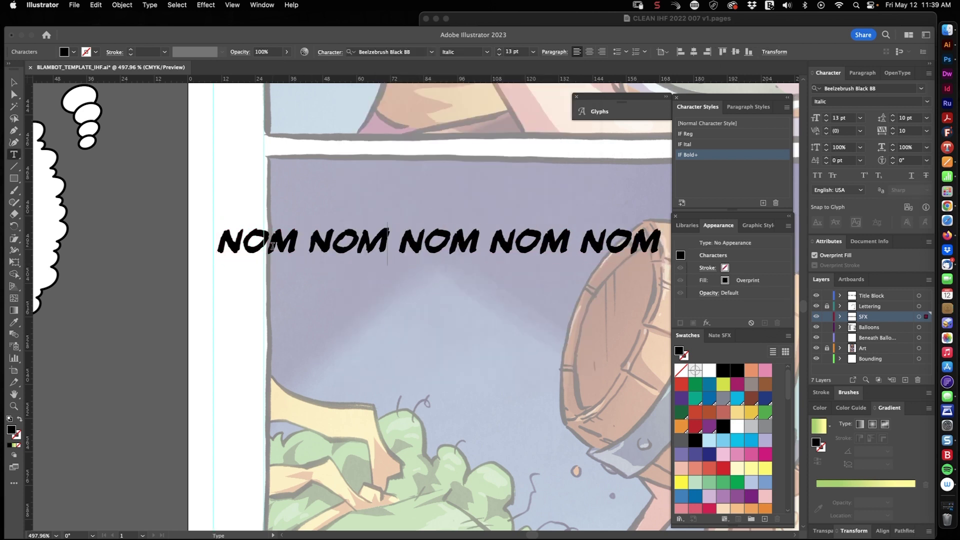
key("Escape")
key("super+shift+o")
- Arrange the outlined words as two staggered NOM NOM rows near the panel's left border and undo the stray letter move
left_click_drag(490, 317, 589, 215)
key("Delete")
key("Delete")
left_click_drag(426, 220, 336, 256)
key("super+z")
scroll(320, 310, "up", 5)
left_click_drag(311, 307, 410, 339)
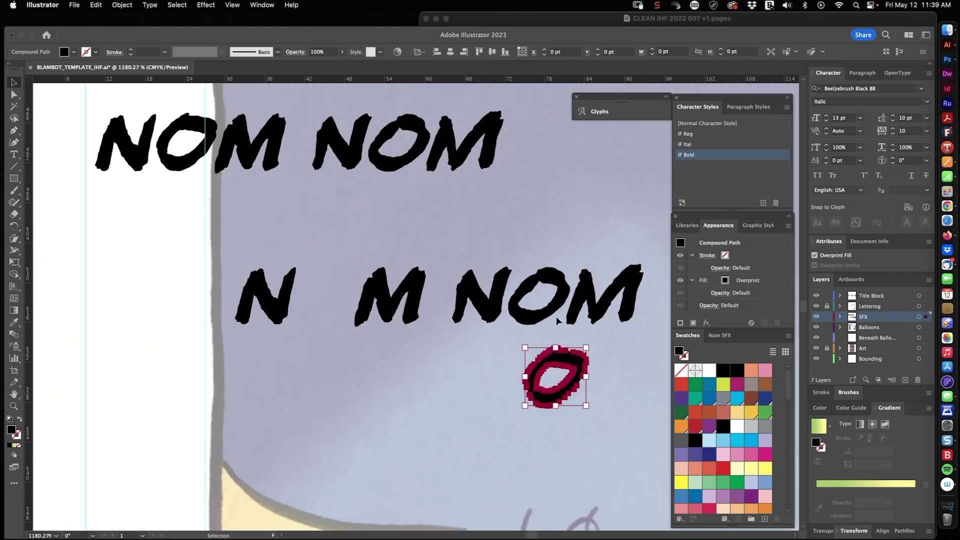
key("super+z")
key("super+z")
- Paste a third NOM NOM row beneath the second and swap the N letters between its two words
scroll(514, 375, "down", 3)
key("super+c")
key("super+v")
left_click(463, 429)
scroll(463, 428, "up", 4)
scroll(373, 319, "down", 3)
left_click_drag(300, 365, 514, 360)
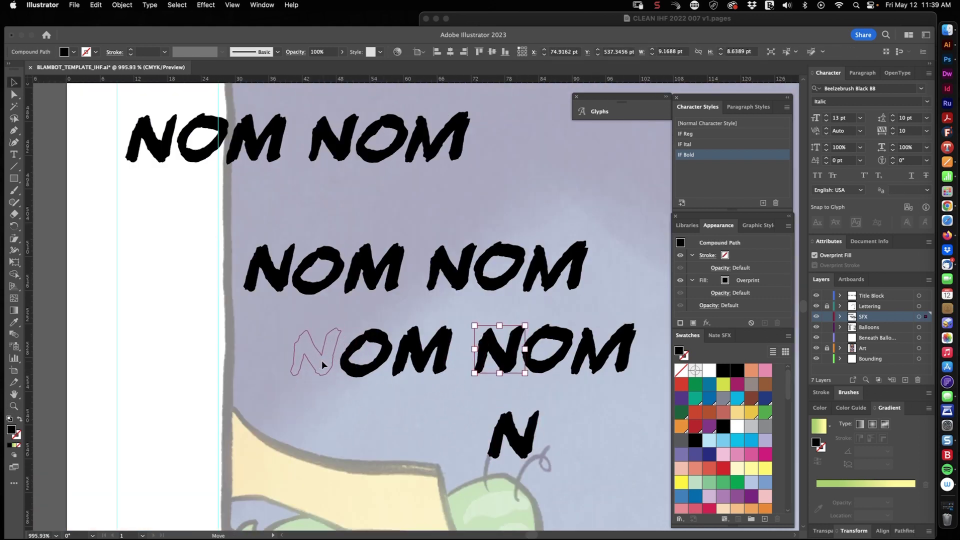
left_click_drag(323, 365, 503, 355)
scroll(503, 355, "down", 3)
scroll(478, 229, "up", 6)
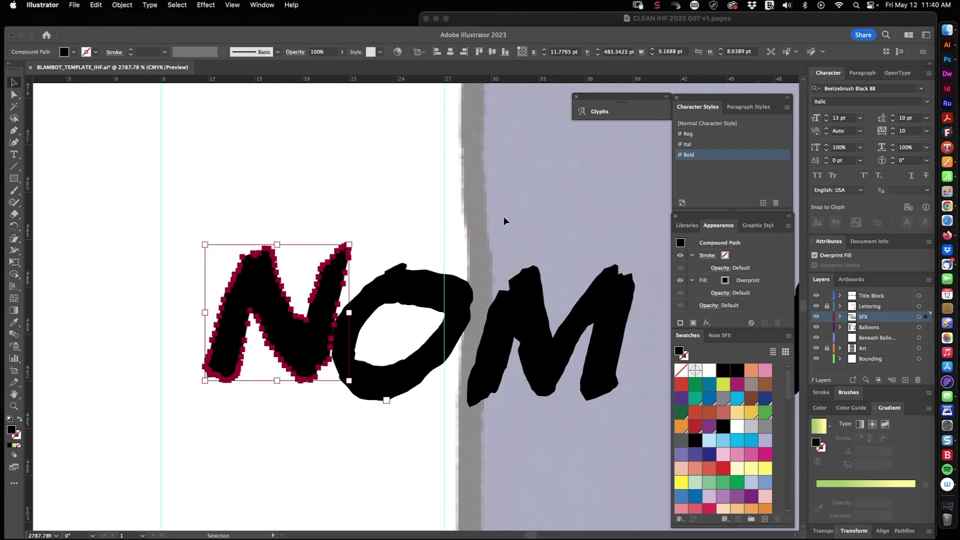
- Move the letters of the upper row's NOM words closer so they overlap at uneven heights
left_click(501, 320)
scroll(500, 320, "down", 3)
scroll(500, 320, "up", 3)
mouse_move(522, 318)
left_mouse_down()
mouse_move(373, 350)
mouse_move(520, 320)
left_mouse_up()
scroll(520, 320, "down", 3)
scroll(300, 315, "up", 3)
left_click_drag(300, 315, 531, 325)
left_click(531, 395)
- Shift the O and M of the second row's right-hand NOM so the letters overlap and step unevenly
scroll(400, 310, "right", 8)
left_click_drag(375, 315, 393, 285)
left_click(395, 185)
scroll(395, 250, "right", 3)
left_click_drag(491, 259, 474, 273)
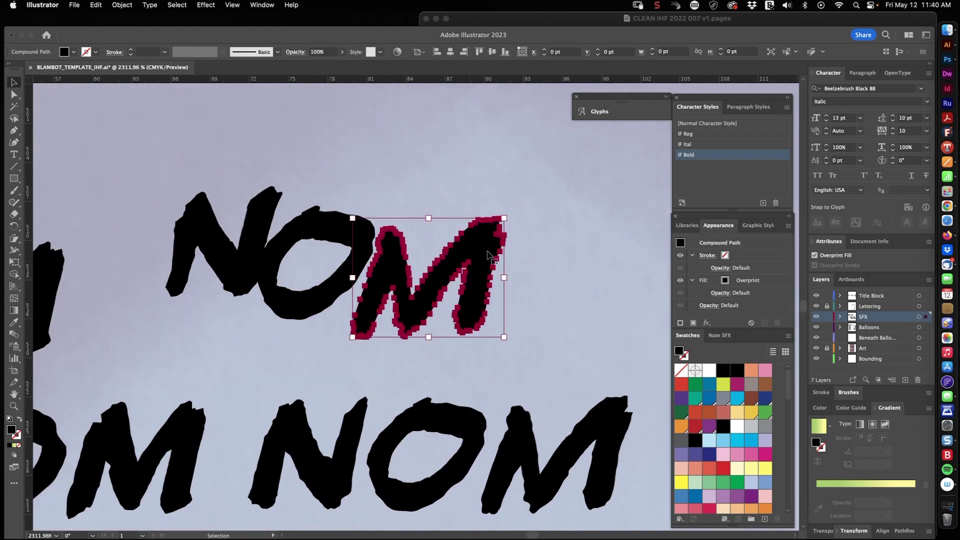
- Tighten and stagger the letters of the third row's NOM words so they overlap
scroll(474, 273, "down", 3)
scroll(373, 317, "up", 4)
left_click_drag(373, 317, 461, 335)
scroll(430, 315, "right", 5)
scroll(430, 315, "right", 5)
scroll(461, 334, "down", 5)
scroll(403, 233, "up", 2)
- Merge the overlapping letters of the upper-left NOM into one compound path
key("alt+super+bracketleft")
key("alt+super+bracketleft")
key("alt+super+bracketleft")
key("alt+super+bracketleft")
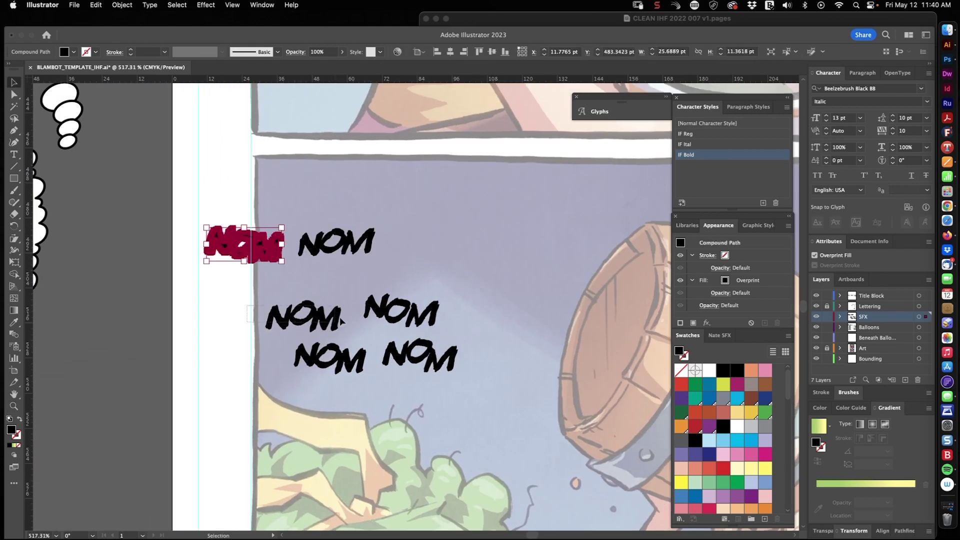
key("super+a")
key("shift+super+a")
key("z")
left_click_drag(392, 172, 460, 205)
key("v")
left_click(300, 250)
left_click_drag(325, 282, 443, 313)
key("super+z")
- Enlarge the upper row's NOM words, tilting the left one upward and the right one downward along the panel's top edge
key("super+a")
key("shift+super+a")
scroll(354, 224, "up", 3)
scroll(354, 224, "left", 4)
left_click_drag(205, 355, 583, 338)
scroll(583, 338, "right", 4)
scroll(583, 338, "up", 1)
left_click_drag(382, 363, 511, 311)
- Enlarge the second row's NOM words and tilt them in opposite directions beneath the upper row
key("shift+super+a")
key("shift+super+a")
scroll(530, 323, "down", 5)
scroll(500, 390, "up", 4)
left_click_drag(276, 290, 565, 192)
key("shift+super+a")
- Enlarge the third row's left-hand NOM, rotate it upward and place it beneath the second row
left_click(388, 320)
left_click_drag(441, 347, 388, 450)
left_click_drag(294, 340, 505, 407)
left_click_drag(403, 439, 321, 301)
key("r")
left_click_drag(416, 359, 423, 340)
key("v")
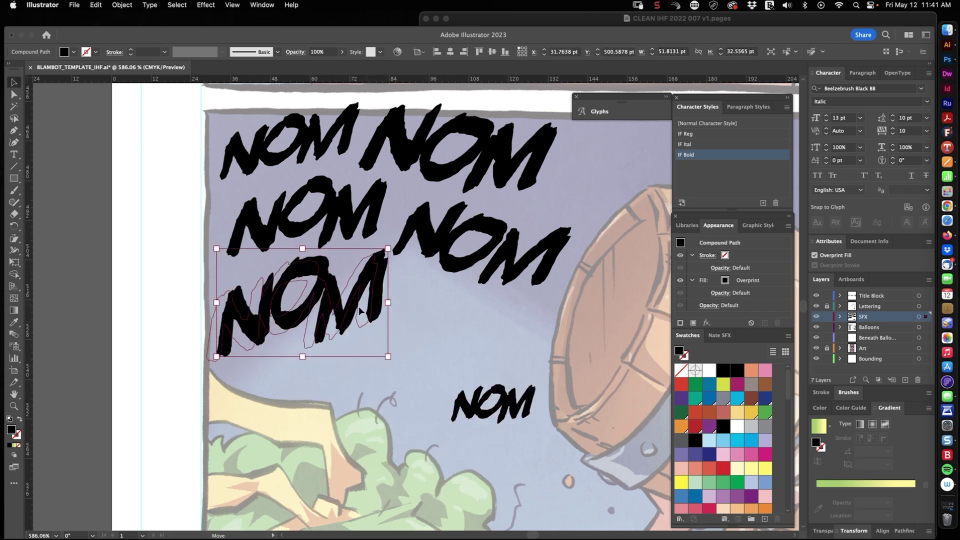
left_click_drag(348, 308, 318, 310)
- Enlarge the right-hand NOM words of the second and third rows, setting the small one beside the third row's left word
left_click_drag(495, 405, 412, 338)
left_click_drag(520, 276, 525, 273)
left_click_drag(493, 312, 489, 328)
left_click(452, 290)
left_click_drag(530, 281, 541, 349)
left_click_drag(504, 302, 489, 301)
left_click(520, 298)
- Rotate the third row's right-hand NOM downward and shift the left-hand one across the panel's left border
left_click_drag(403, 359, 405, 368)
key("r")
left_click_drag(477, 341, 483, 377)
key("v")
left_click_drag(266, 420, 231, 444)
left_click_drag(331, 382, 339, 384)
left_click(488, 382)
scroll(488, 383, "down", 5)
scroll(289, 249, "up", 5)
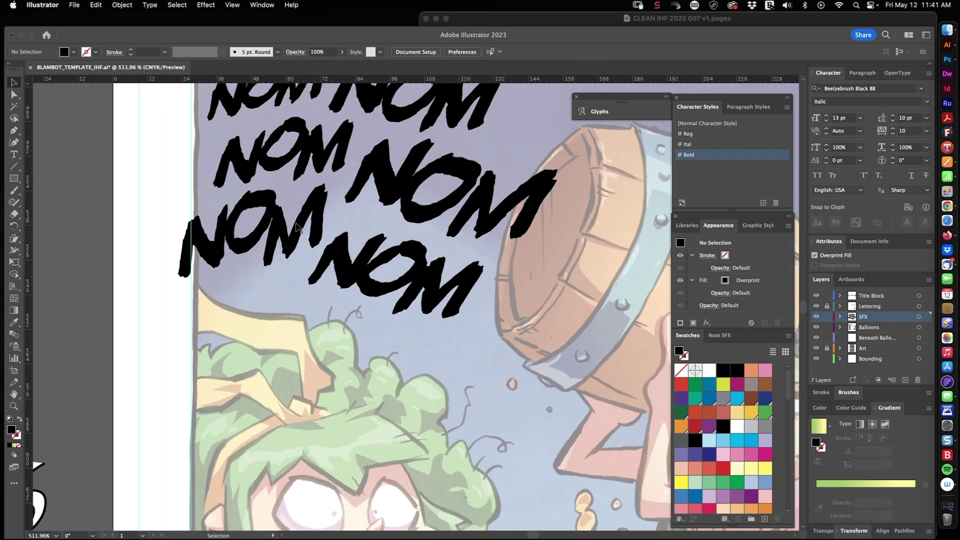
- Add another NOM below the third row and tilt it downward over the green hair
left_click_drag(448, 345, 448, 363)
key("r")
key("v")
left_click_drag(499, 272, 414, 404)
left_click(535, 307)
scroll(435, 324, "up", 5)
left_click_drag(319, 290, 320, 291)
scroll(320, 291, "down", 5)
scroll(548, 287, "up", 5)
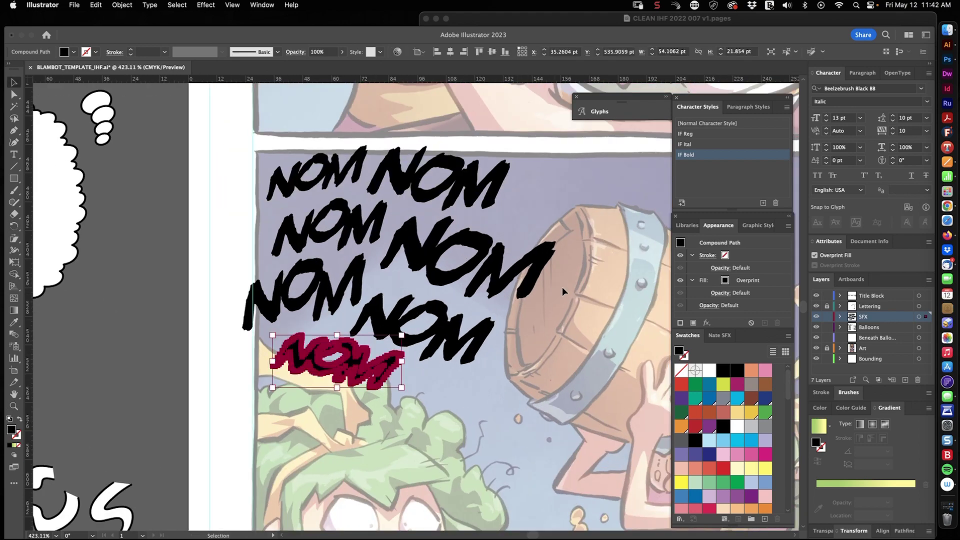
- Move the second row's right-hand NOM and the words below it closer together to tighten the stack
scroll(548, 287, "up", 3)
scroll(548, 286, "down", 4)
scroll(549, 287, "up", 3)
left_click(463, 246)
left_click_drag(454, 330, 507, 336)
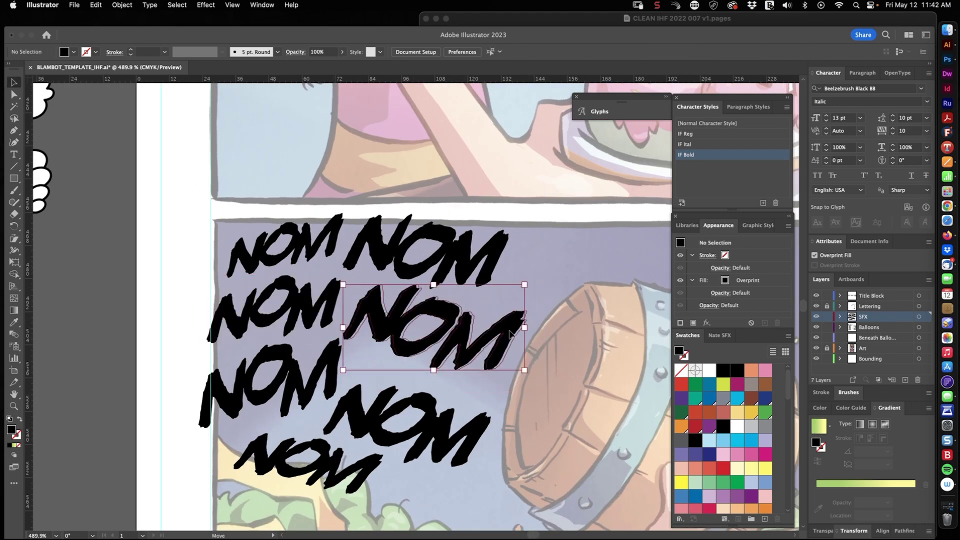
left_click(391, 408)
left_click_drag(400, 408, 408, 394)
left_click_drag(500, 452, 489, 465)
left_click(524, 399)
- Move the left-hand NOMs of rows two and three out of the stack and slide the second row's right-hand NOM left
key("z")
left_click_drag(528, 403, 417, 242)
key("v")
left_click_drag(322, 213, 375, 441)
left_click_drag(320, 268, 266, 357)
left_click_drag(451, 228, 340, 229)
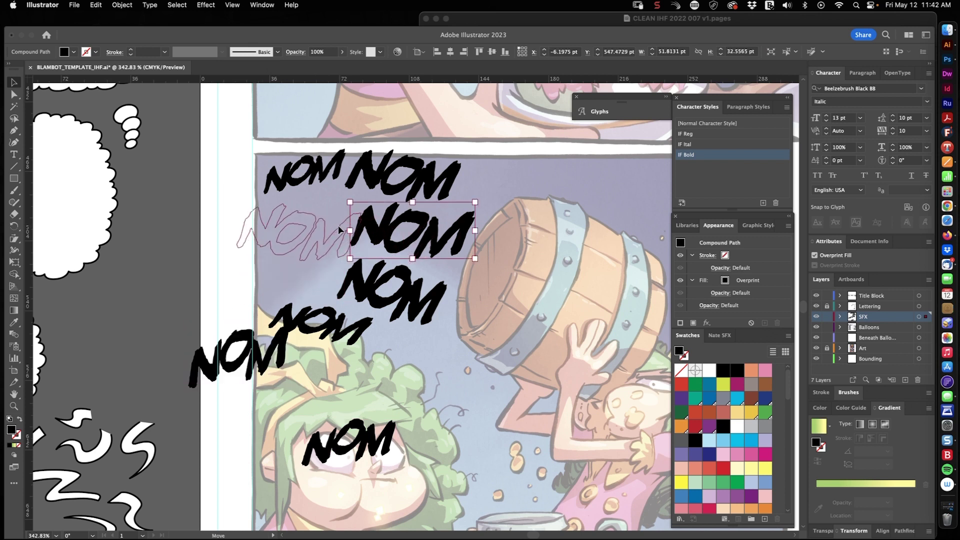
- Rotate the large NOM upward at the left end of the second row, crossing the panel border
key("r")
left_click_drag(433, 253, 439, 210)
key("v")
left_click(456, 236)
left_click_drag(344, 228, 555, 231)
- Move the third row's right-hand NOM up into the second row and rotate it upward
left_click_drag(419, 295, 330, 231)
key("r")
left_click_drag(406, 286, 415, 244)
key("v")
left_click(384, 279)
left_click_drag(354, 262, 343, 242)
left_click(400, 255)
- Refine the size, tilt and position of the second row's right-hand NOM beside the large word
left_click_drag(489, 252, 393, 242)
key("r")
key("v")
left_click_drag(476, 189, 447, 233)
left_click(470, 219)
left_click(488, 233)
- Enlarge a displaced NOM as the third row beneath the second, moving the downward-tilted NOM lower to make room
left_click_drag(280, 356, 453, 284)
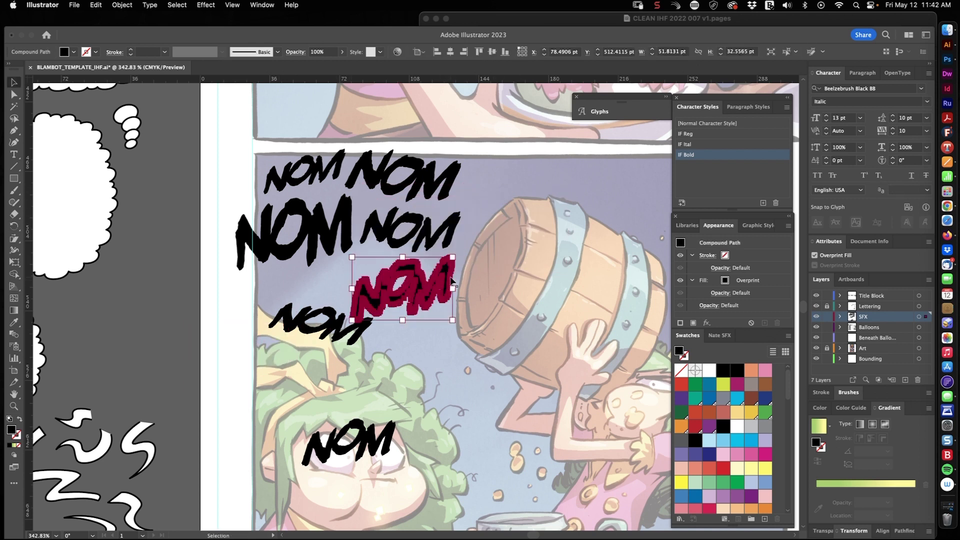
left_click_drag(488, 228, 503, 266)
key("v")
left_click_drag(346, 328, 315, 444)
left_click_drag(395, 290, 325, 299)
left_click_drag(394, 268, 436, 249)
- Rotate the enlarged third-row NOM slightly and nudge it centrally under the second row
left_click(446, 283)
left_click(419, 285)
key("r")
left_click_drag(488, 332, 493, 312)
key("v")
left_click(467, 295)
left_click_drag(417, 283, 412, 292)
left_click(471, 287)
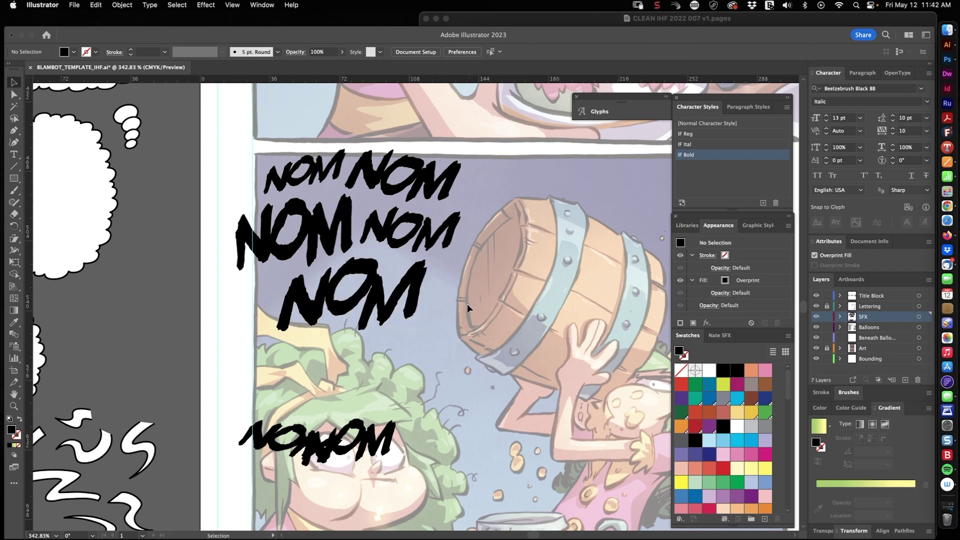
- Place the smaller upward-tilted NOM beneath the right end of the third row and delete the leftover NOM
left_click_drag(439, 339, 437, 337)
left_click(506, 316)
left_click_drag(503, 364, 433, 400)
left_click(371, 422)
key("Delete")
left_click_drag(516, 345, 465, 375)
left_click_drag(544, 398, 419, 386)
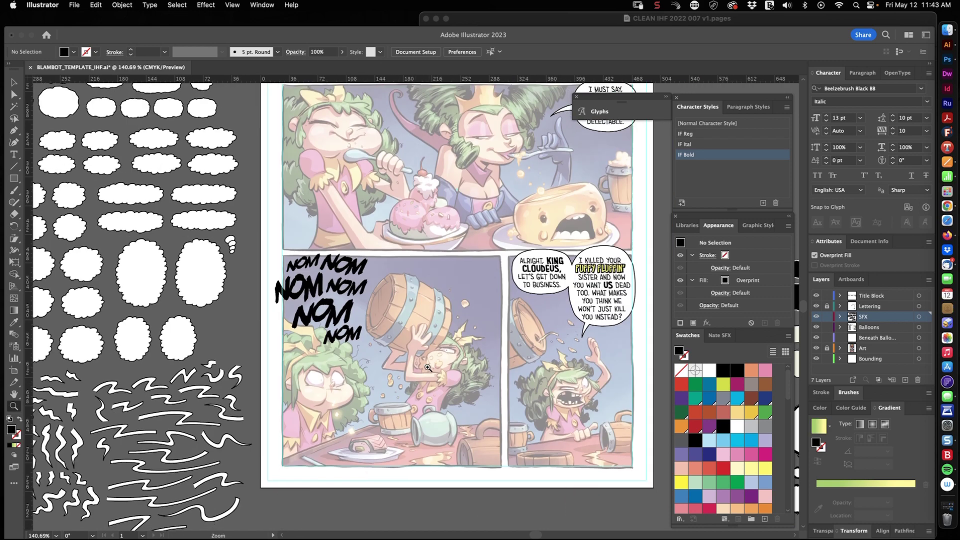
- Copy GUGALUGALUGALUGLAG from the Pages script and paste it as new text over the third panel in Illustrator
left_click_drag(456, 272, 476, 287)
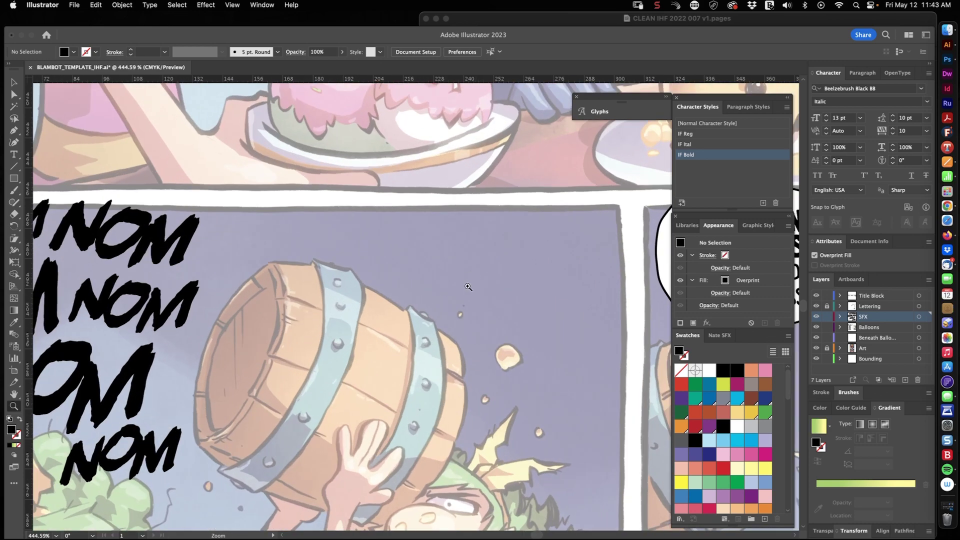
left_click(801, 21)
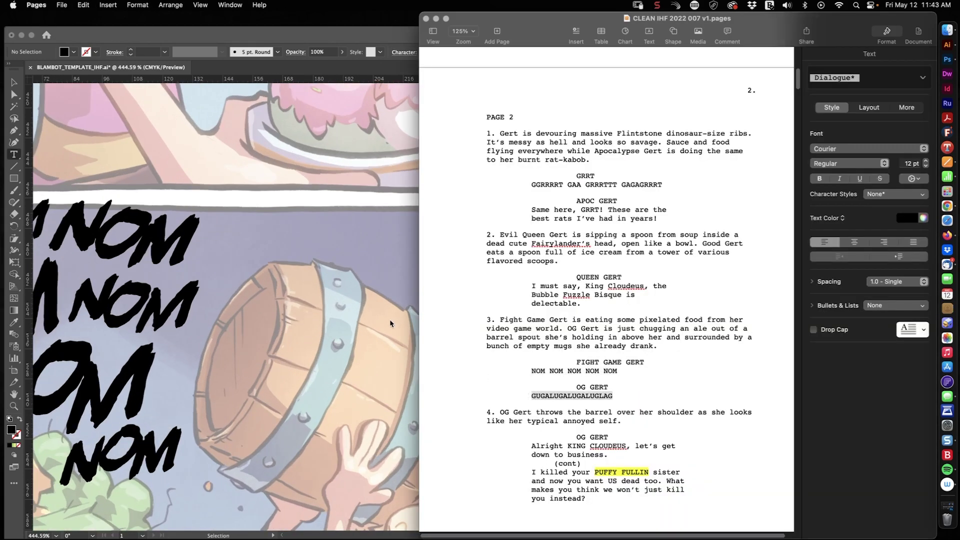
left_click(392, 322)
left_click(385, 323)
key("super+v")
key("Escape")
- Set the font of the GUGALUGALUGALUGLAG text to Blowhole BB and deselect it
left_click(432, 52)
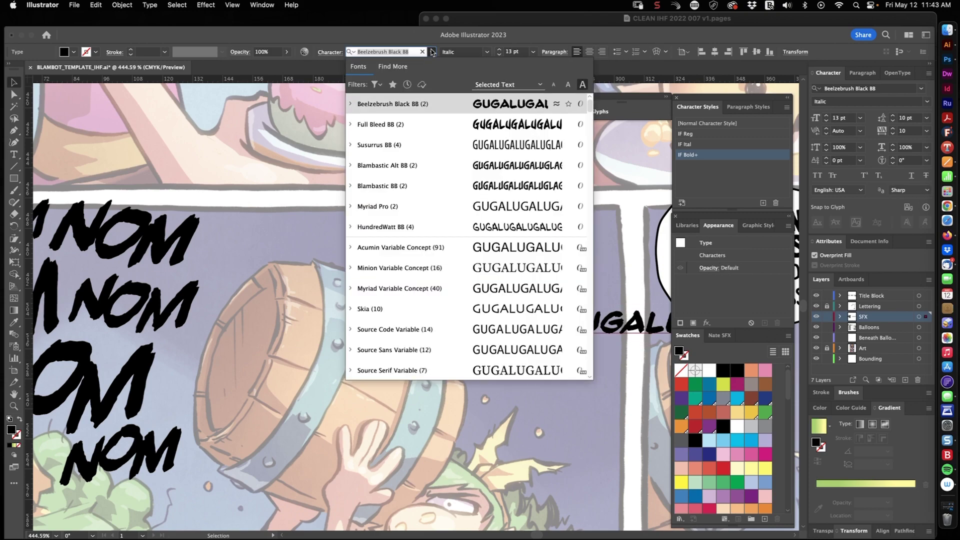
scroll(510, 187, "down", 20)
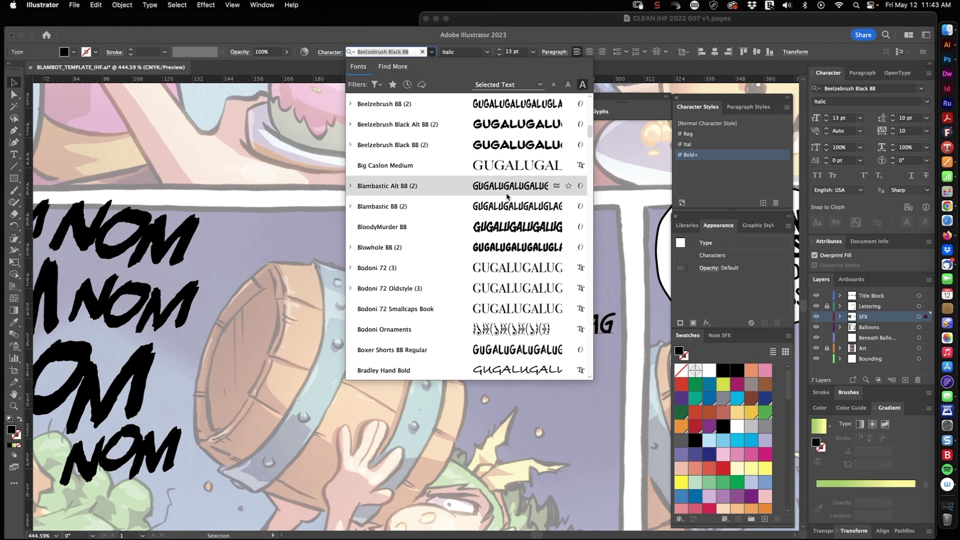
left_click(510, 247)
left_click(240, 95)
- Draw four small irregular black specks with the Pen tool beside the M of the large third-row NOM
scroll(501, 255, "down", 5)
scroll(301, 320, "up", 15)
key("p")
left_click(462, 249)
left_click(429, 251)
left_click(409, 249)
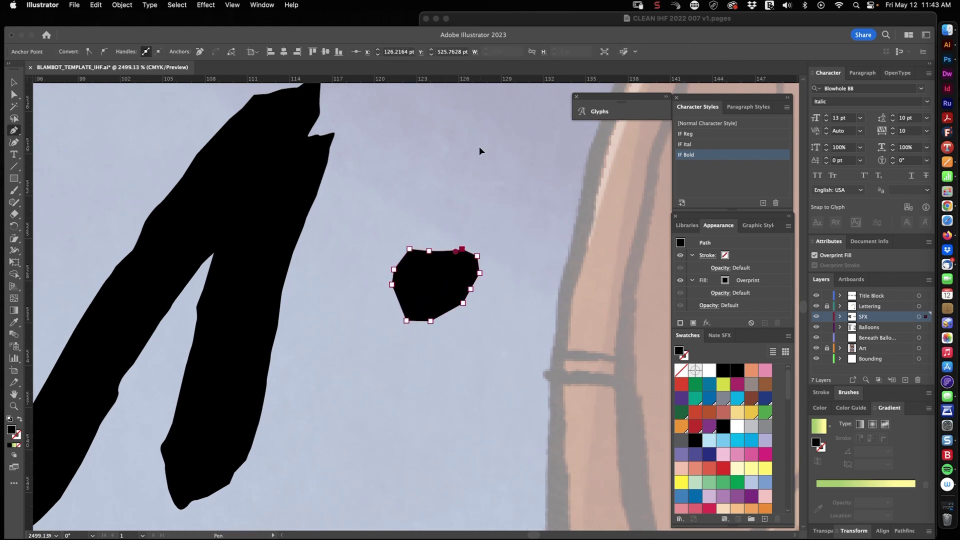
left_click_drag(403, 347, 418, 274)
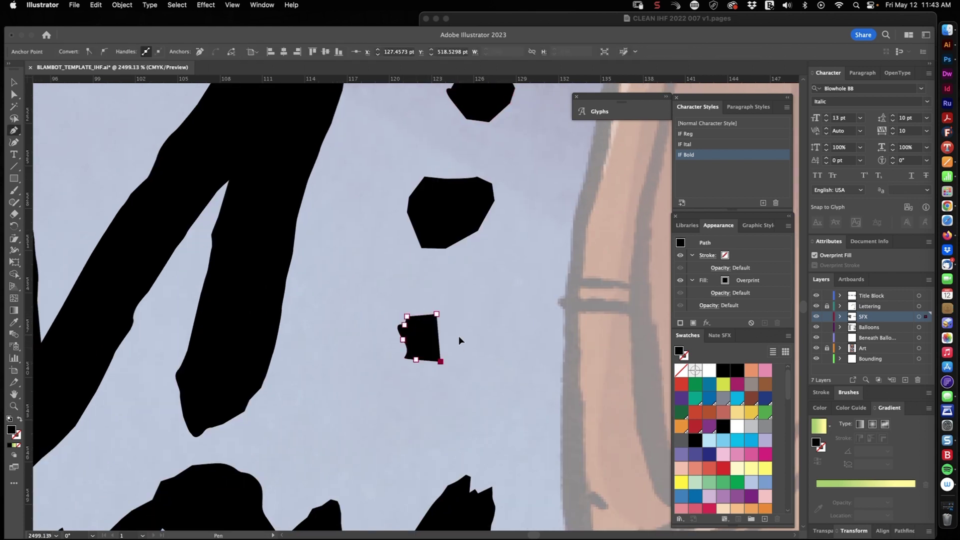
left_click(532, 256)
left_click(510, 257)
left_click(505, 266)
left_click(505, 277)
- Cluster the specks against the right edge of the large third-row NOM's M
scroll(419, 339, "down", 10)
key("v")
mouse_move(407, 352)
left_mouse_down()
mouse_move(443, 296)
mouse_move(472, 320)
mouse_move(384, 332)
left_mouse_up()
scroll(404, 310, "up", 7)
left_click(542, 262)
left_click(465, 324)
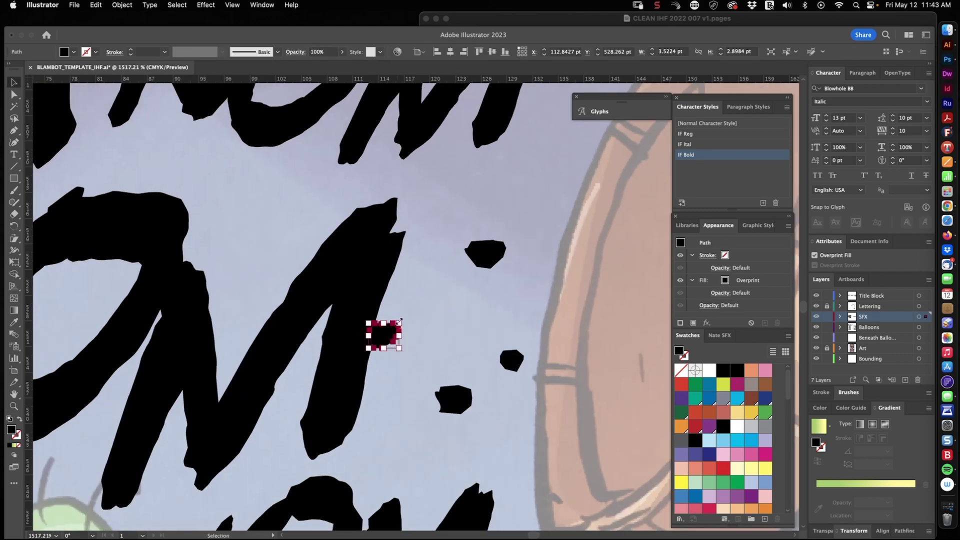
left_click_drag(482, 266, 441, 291)
left_click_drag(460, 343, 462, 320)
scroll(517, 301, "down", 4)
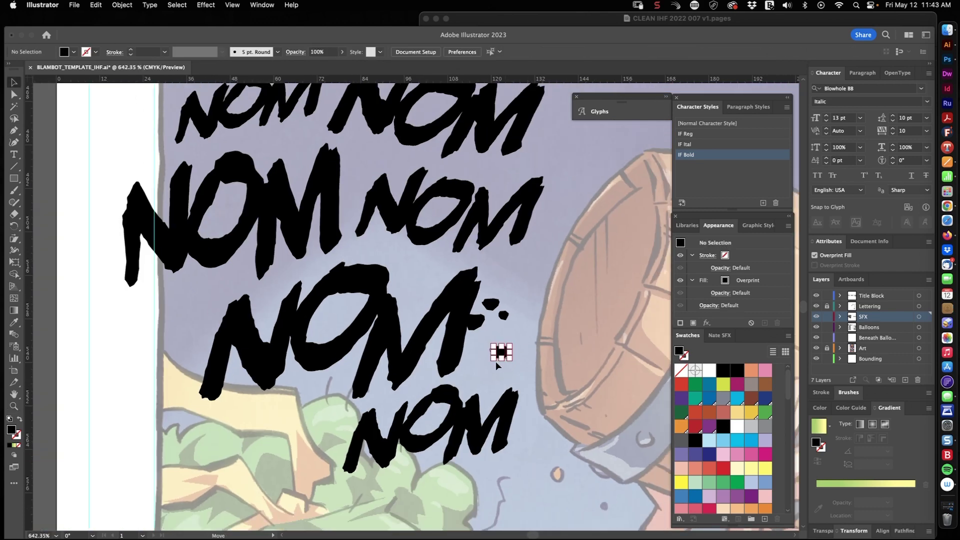
- Place copies of the specks above the M of the second row's right-hand NOM and beside the M above it
scroll(433, 253, "up", 2)
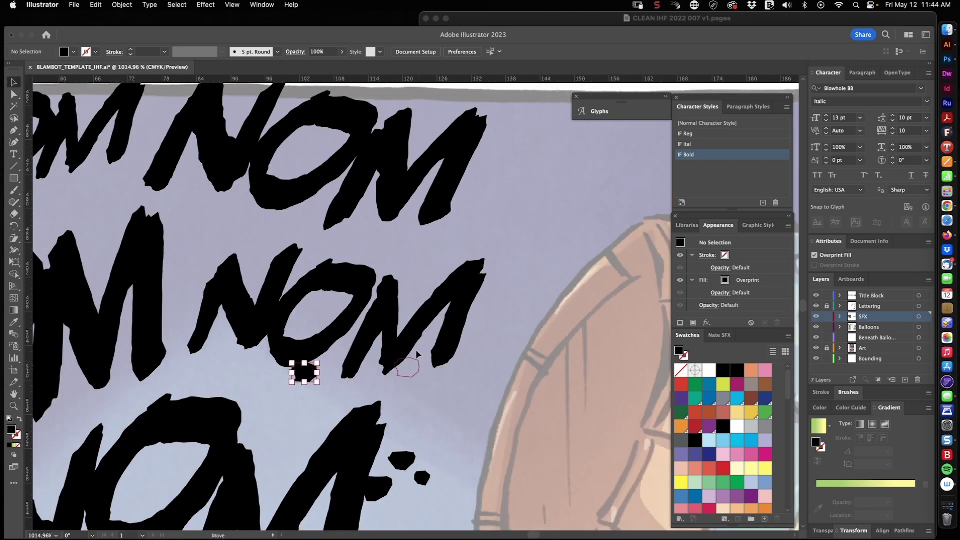
left_click(409, 257, "shift")
left_click_drag(442, 247, 437, 262)
left_click(471, 234)
left_click_drag(489, 193, 483, 179)
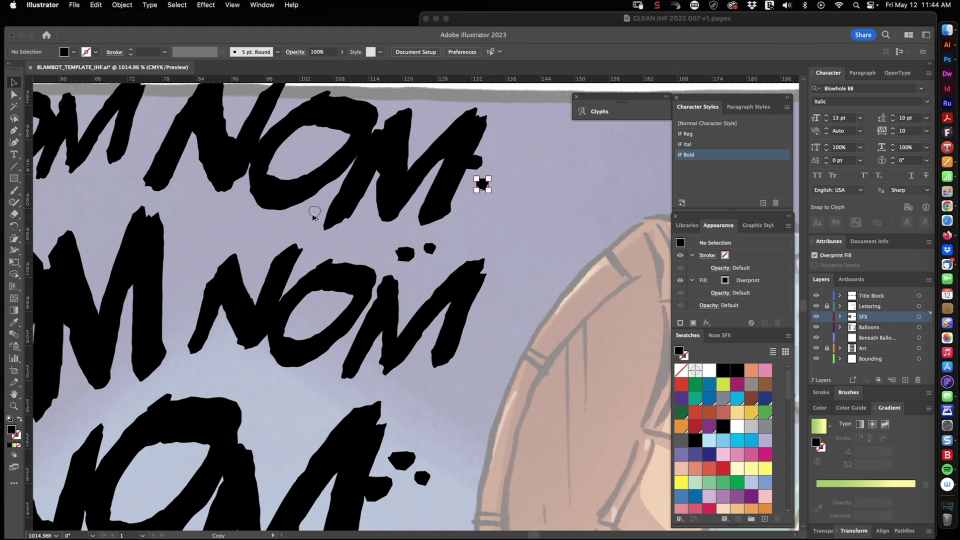
- Copy two specks into the O of the top row's right-hand NOM
scroll(289, 136, "up", 3)
left_click_drag(499, 340, 321, 153)
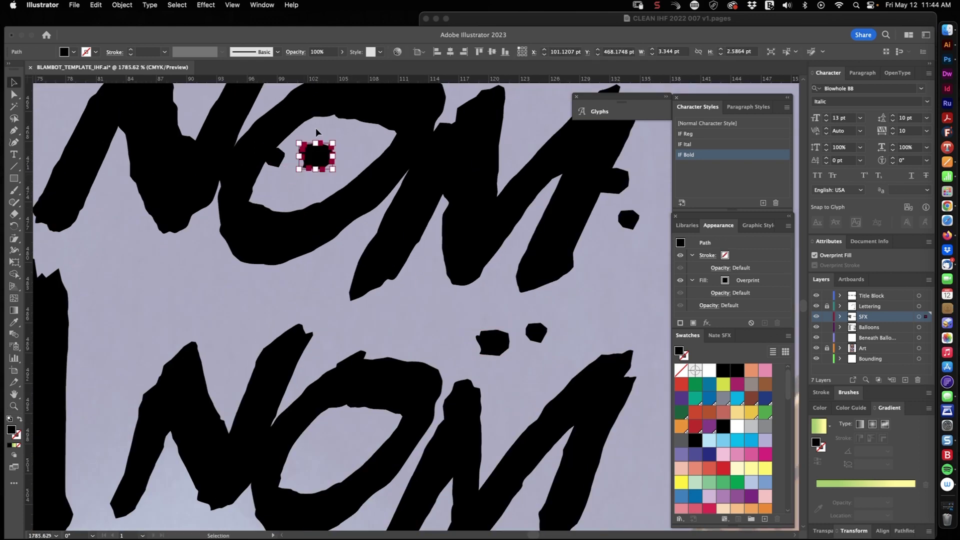
left_click(318, 196)
- Copy two black specks onto the N of the large third-row NOM
scroll(417, 297, "down", 8)
scroll(426, 300, "up", 8)
left_click(479, 319)
left_click(431, 281, "shift")
left_click_drag(498, 261, 477, 280)
left_click(515, 277)
left_click_drag(464, 324, 475, 324)
left_click(521, 299)
left_click_drag(523, 299, 438, 352)
left_click(118, 309)
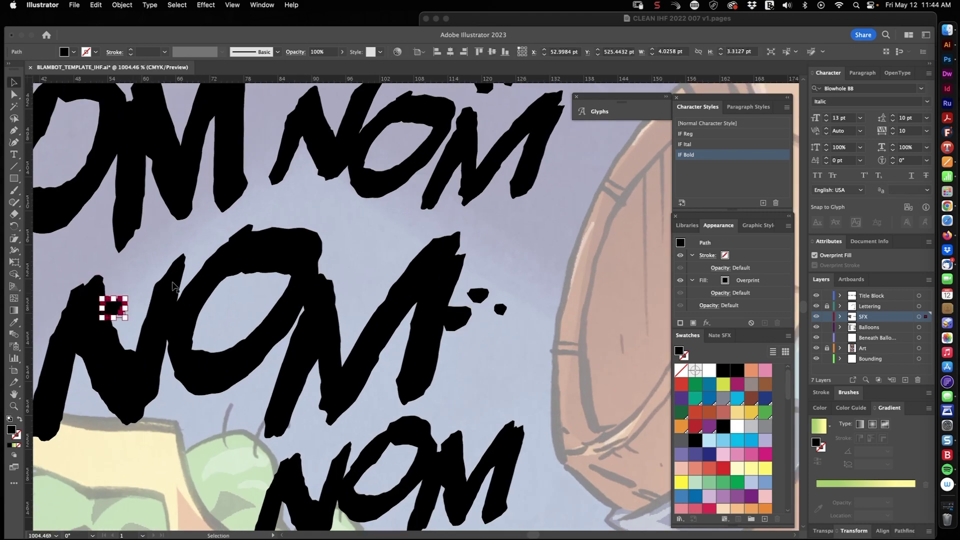
- Copy two specks just above the M of the bottom-row NOM
scroll(443, 185, "down", 6)
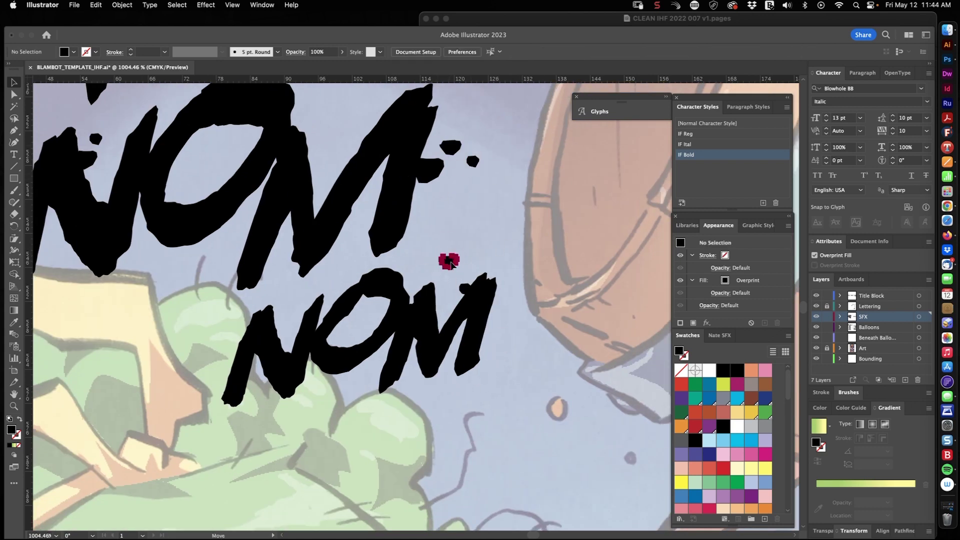
scroll(448, 263, "down", 5)
scroll(448, 263, "up", 6)
left_click(448, 261)
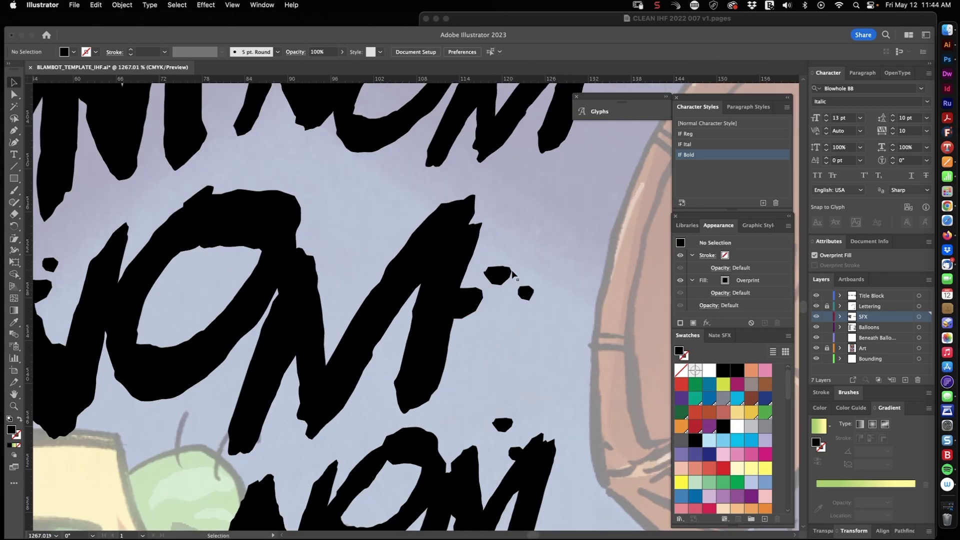
- Place copied specks in the gap above the O and M of the large third-row NOM
left_click_drag(400, 276, 352, 199)
left_click_drag(359, 191, 374, 183)
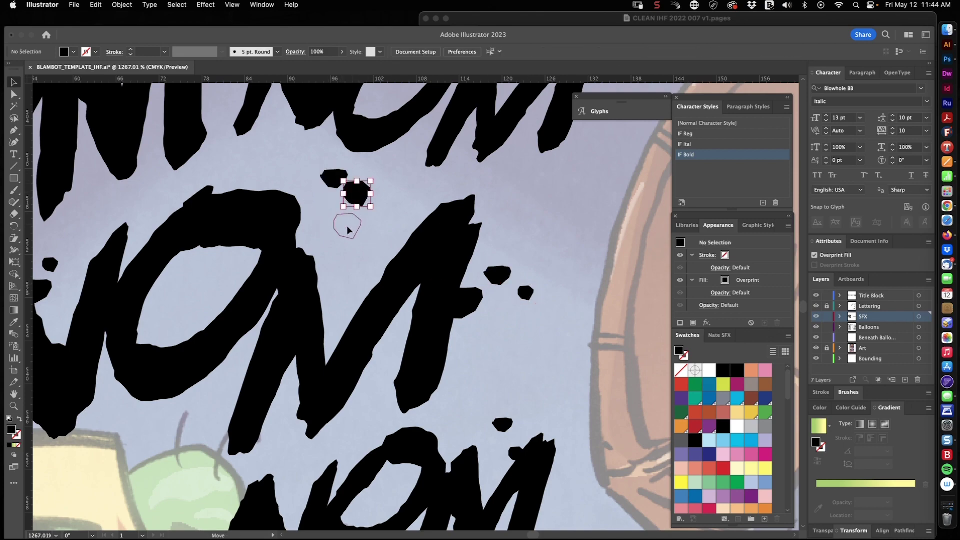
left_click_drag(351, 229, 337, 230)
left_click_drag(410, 215, 280, 235)
- Scatter more speck copies in the space between the second-row and third-row NOMs
left_click_drag(350, 240, 371, 303)
left_click_drag(398, 270, 475, 268)
left_click_drag(461, 241, 384, 122)
left_click_drag(431, 229, 454, 296)
left_click(469, 299)
mouse_move(472, 272)
left_mouse_down()
mouse_move(330, 272)
mouse_move(457, 280)
left_mouse_up()
left_click_drag(454, 300, 342, 273)
left_click(397, 264)
left_click_drag(450, 240, 266, 245)
left_click_drag(490, 180, 390, 247)
- Copy specks beside the M of the left second-row NOM and beneath the top-left NOM
left_click_drag(405, 232, 565, 232)
left_click_drag(397, 326, 419, 304)
left_click(526, 295)
left_click_drag(544, 299, 541, 278)
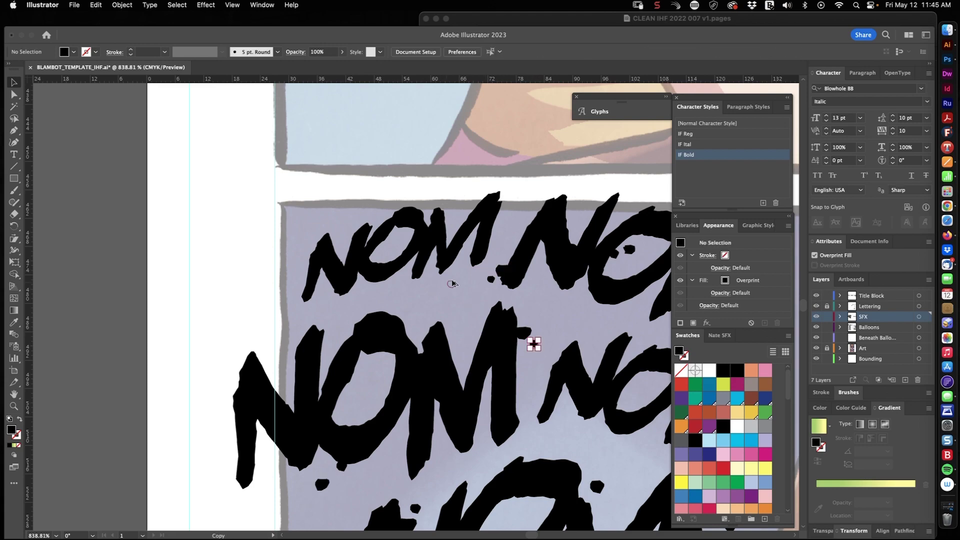
left_click_drag(502, 311, 360, 315)
left_click_drag(591, 335, 669, 336)
left_click(312, 399)
key("super+shift+a")
left_click_drag(564, 276, 480, 278)
left_click_drag(650, 310, 418, 268)
left_click_drag(413, 234, 536, 237)
left_click_drag(447, 300, 371, 239)
key("s")
left_click_drag(572, 229, 575, 205)
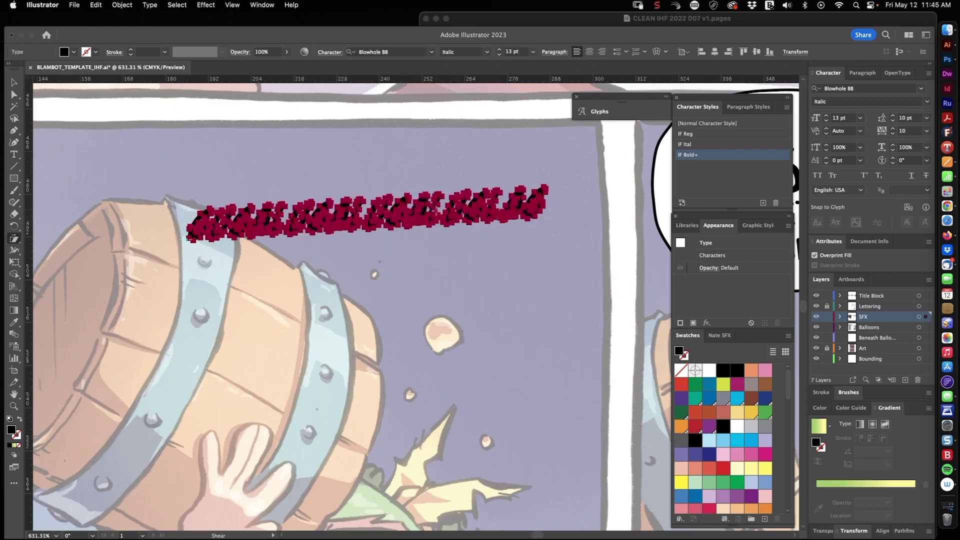
key("super+shift+o")
key("super+8")
key("v")
left_click_drag(212, 199, 284, 184)
left_click(283, 183)
left_click_drag(179, 274, 185, 258)
left_click_drag(265, 265, 270, 251)
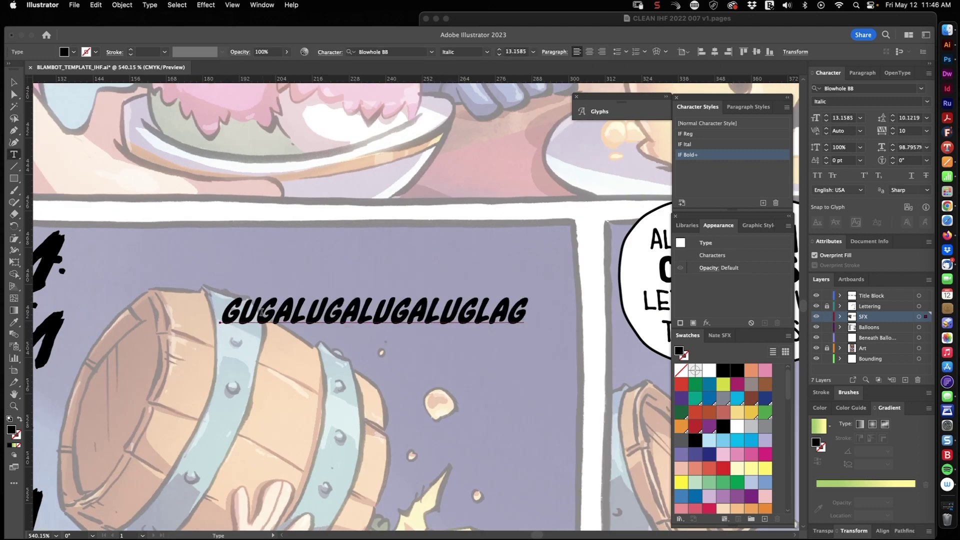
- Edit the start of the drinking sound effect so the text reads GUG-GALUG-ALUGALUGLAG
type("-")
left_click(352, 318)
type("-")
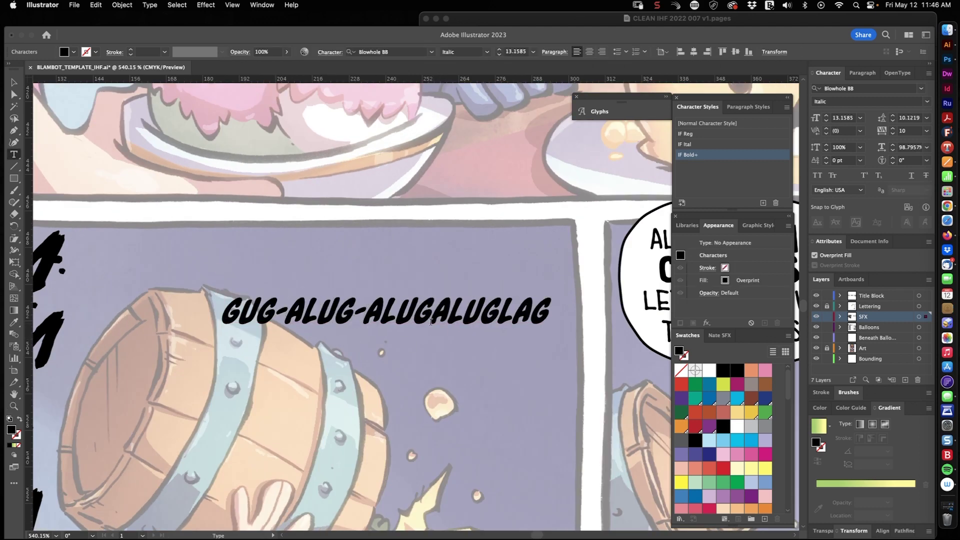
key("super+z")
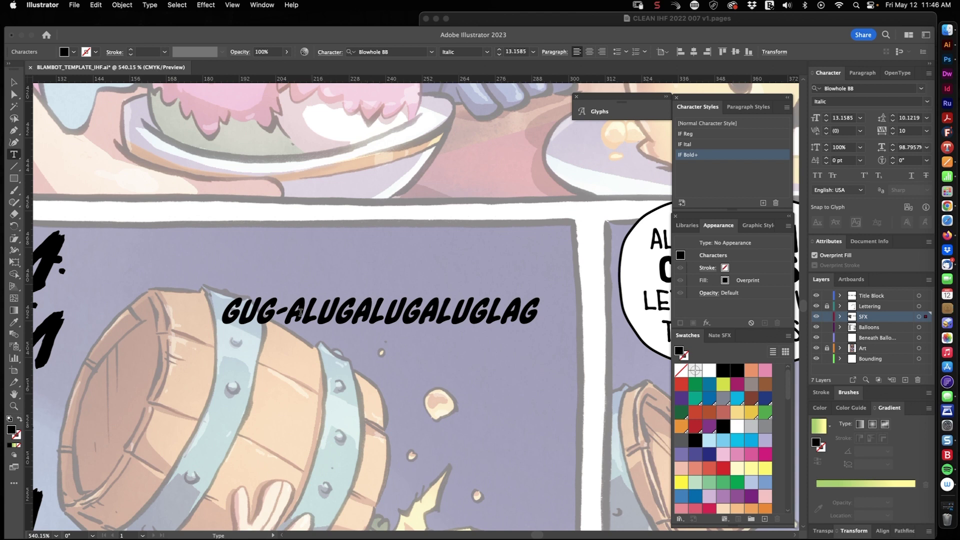
type("G")
left_click(374, 316)
type("-GAL")
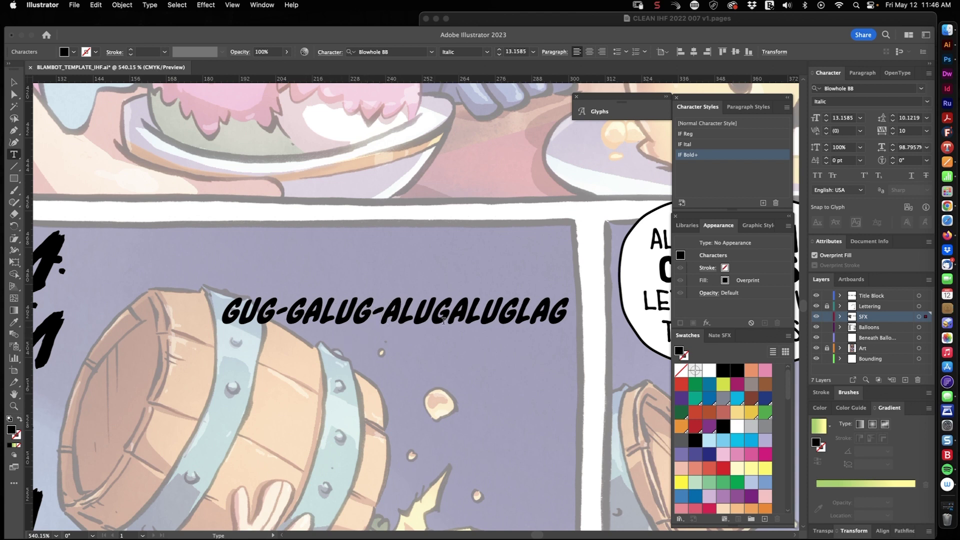
- Hyphenate the rest of the drinking sound effect and remove its extra ending so it reads GUG-GALUG-ALUG-A-LUG
left_click(466, 312)
type("-")
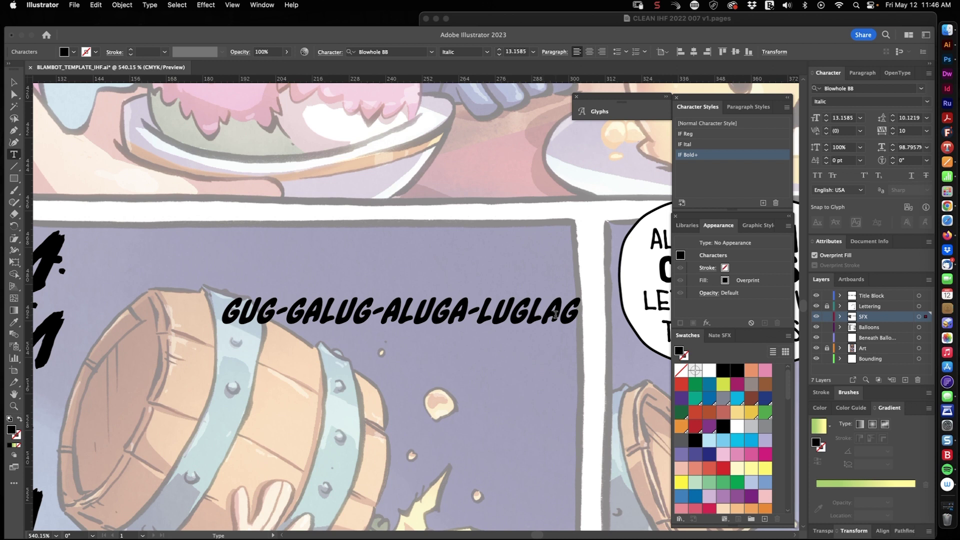
left_click_drag(541, 315, 559, 315)
type("U")
left_click(456, 313)
type("-")
key("shift+Right")
key("BackSpace")
key("BackSpace")
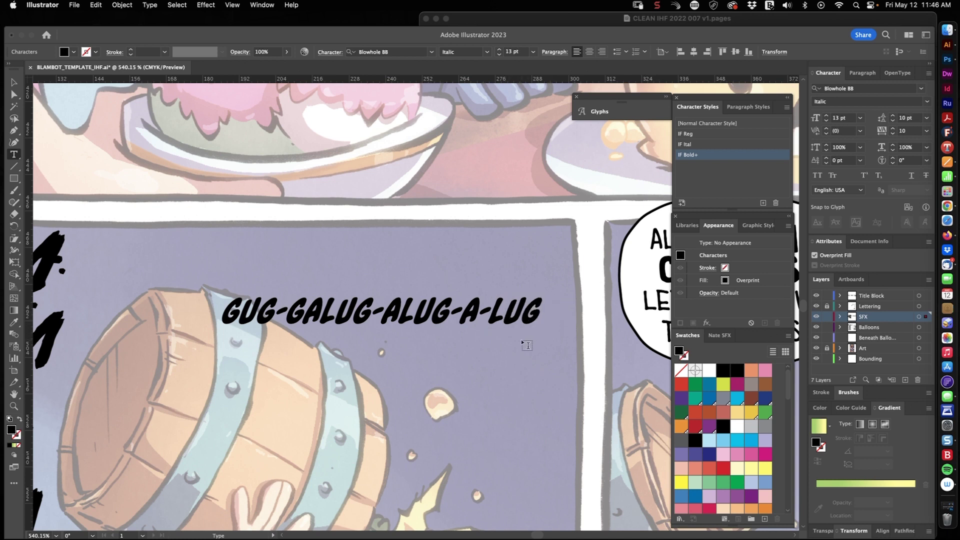
key("Escape")
- Shear the GUG-GALUG-ALUG-A-LUG text so it climbs to the right, and convert it to separate letter outlines
left_click(420, 398)
left_click(380, 312)
key("s")
left_click(220, 322)
left_click_drag(574, 326, 574, 286)
key("super+shift+o")
key("super+8")
left_click_drag(414, 250, 330, 255)
left_click_drag(385, 285, 502, 285)
key("super+shift+a")
left_click_drag(297, 250, 195, 306)
left_click_drag(193, 285, 356, 296)
- Nudge the hyphens in GUG-GALUG-ALUG-A-LUG down and closer to the preceding letters
key("v")
left_click(356, 295)
left_click(580, 247)
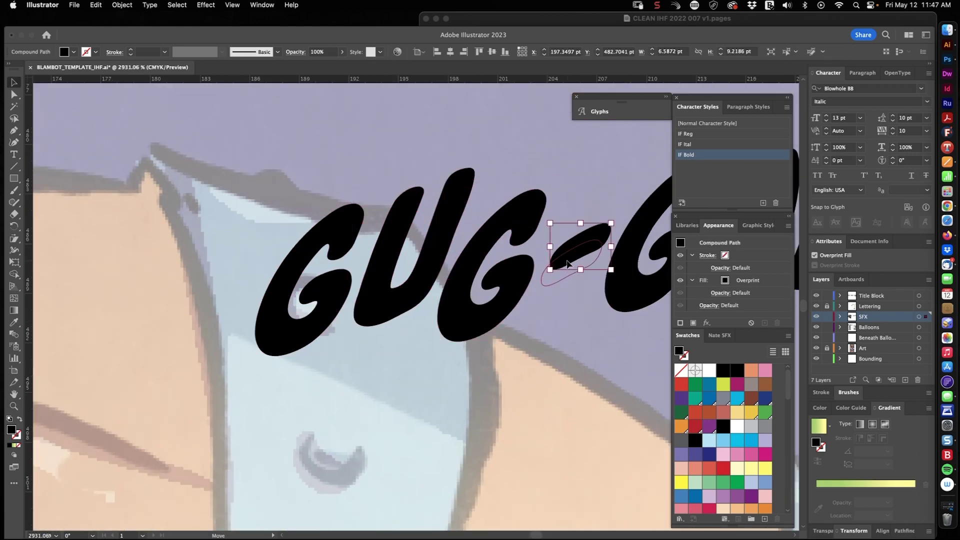
scroll(500, 275, "right", 10)
left_click(390, 251)
left_click_drag(535, 287, 526, 307)
left_click_drag(476, 408, 280, 442)
left_click(487, 277)
left_click(508, 285)
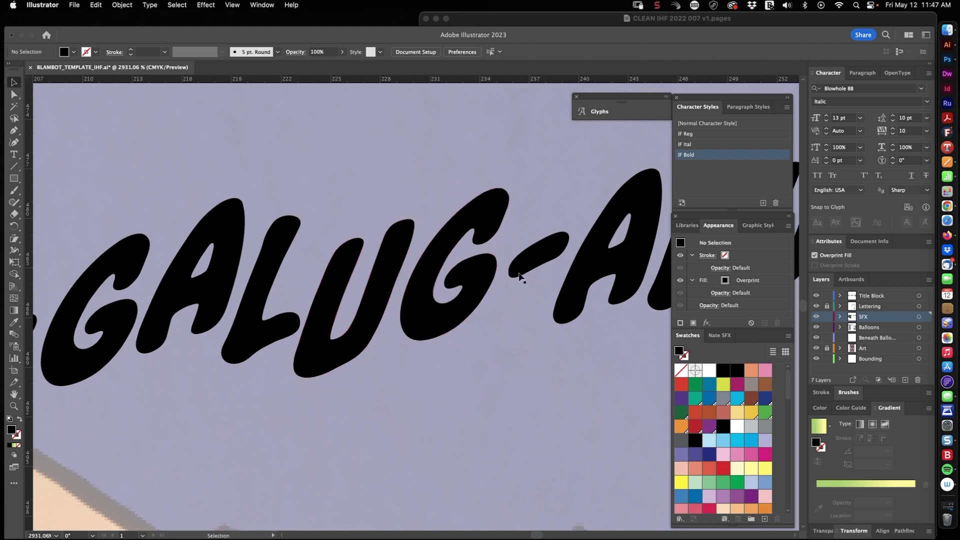
left_click_drag(508, 300, 400, 302)
left_click_drag(119, 316, 249, 370)
left_click(308, 285)
left_click_drag(308, 285, 256, 300)
- Move the whole drinking effect lower in the panel, then enlarge GUG- and set it along the panel's upper edge
left_click_drag(155, 265, 448, 340)
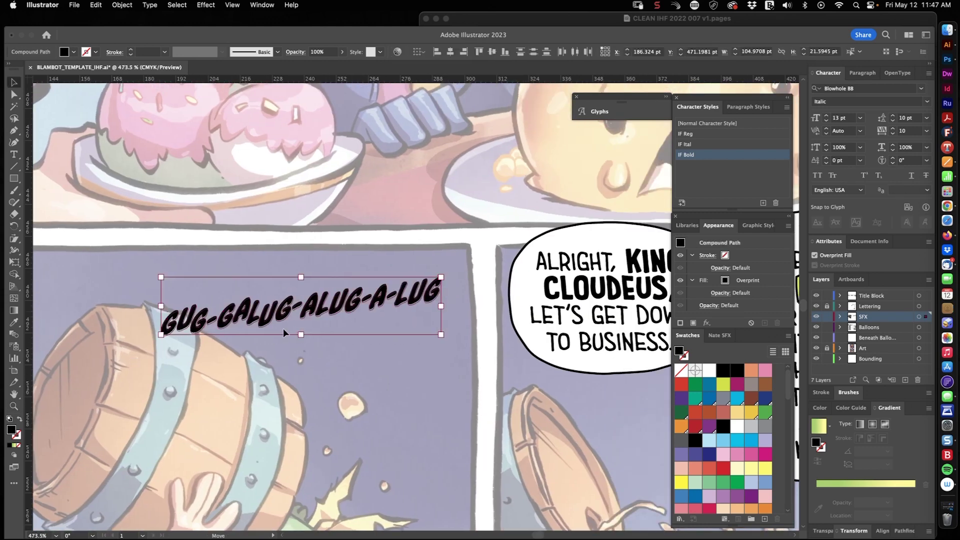
left_click_drag(301, 308, 322, 414)
left_click_drag(161, 404, 234, 436)
left_click_drag(310, 240, 321, 235)
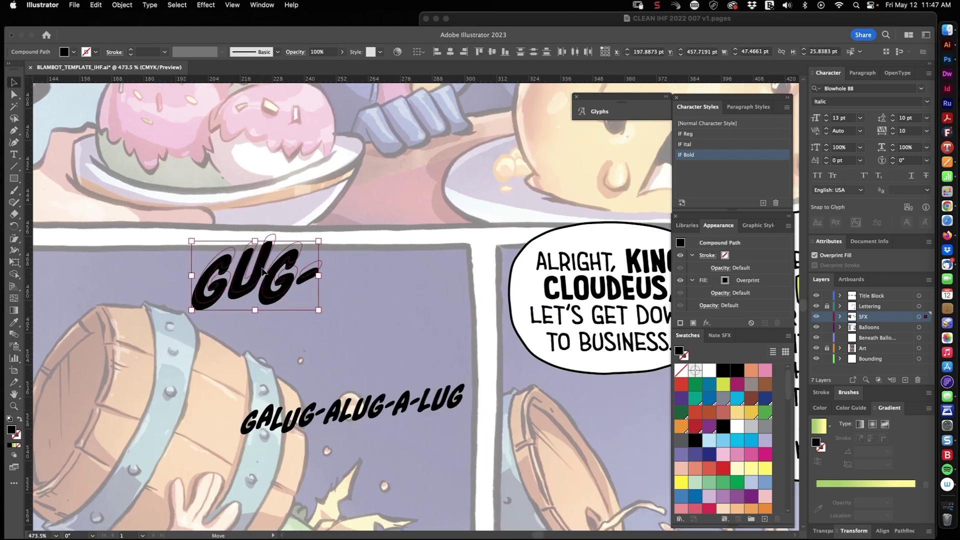
- Enlarge GALUG- and place it directly after GUG- in the first row, overlapping the panel border
left_click(330, 350)
left_click_drag(309, 414, 387, 294)
left_click_drag(404, 282, 483, 253)
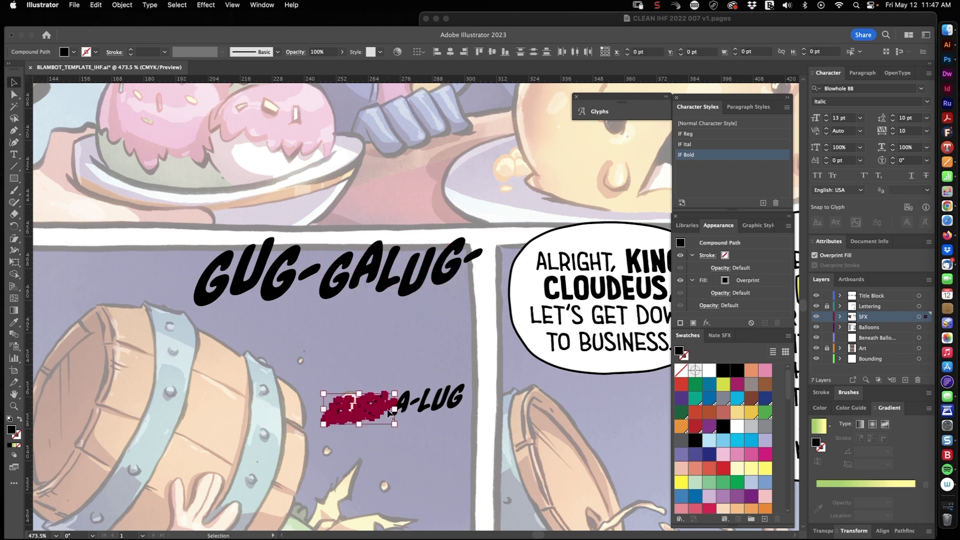
- Enlarge ALUG- and place it beneath GUG-GALUG-, nesting the U against the L
left_click_drag(374, 326, 345, 321)
left_click_drag(419, 316, 421, 324)
key("shift+super+a")
left_click_drag(297, 323, 272, 342)
left_click_drag(328, 356, 290, 371)
left_click_drag(393, 358, 360, 386)
left_click_drag(491, 350, 438, 368)
scroll(452, 375, "right", 5)
left_click_drag(395, 324, 378, 344)
left_click_drag(511, 303, 449, 308)
key("shift+super+a")
- Enlarge A- and set it after ALUG- in the second row, shifting the last hyphen clear of the A
scroll(513, 318, "down", 5)
left_click_drag(505, 370, 533, 380)
left_click_drag(473, 332, 413, 325)
scroll(227, 329, "up", 3)
left_click(343, 317)
left_click_drag(516, 353, 514, 348)
key("shift+super+a")
left_click_drag(551, 325, 327, 280)
left_click_drag(486, 387, 365, 419)
scroll(598, 420, "up", 3)
left_click_drag(413, 275, 373, 302)
key("v")
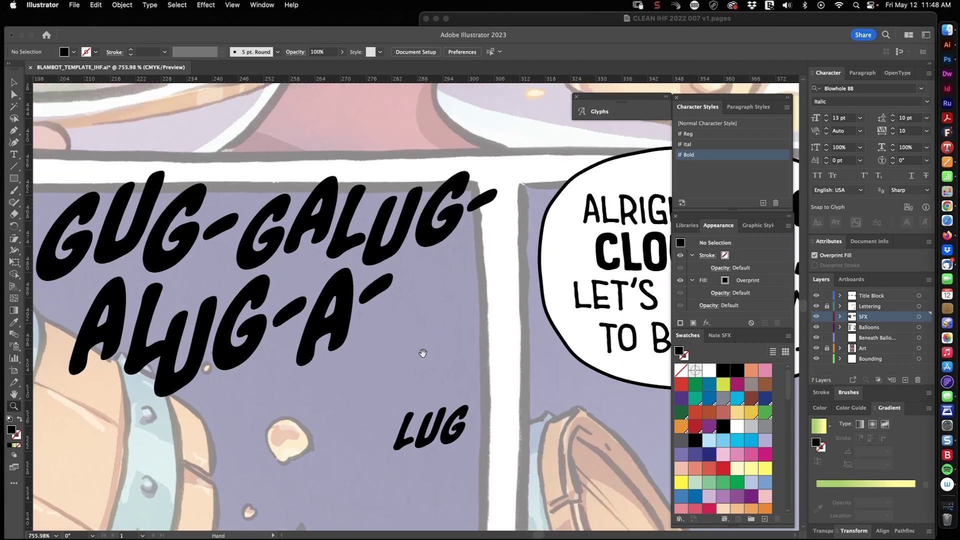
left_click(421, 308)
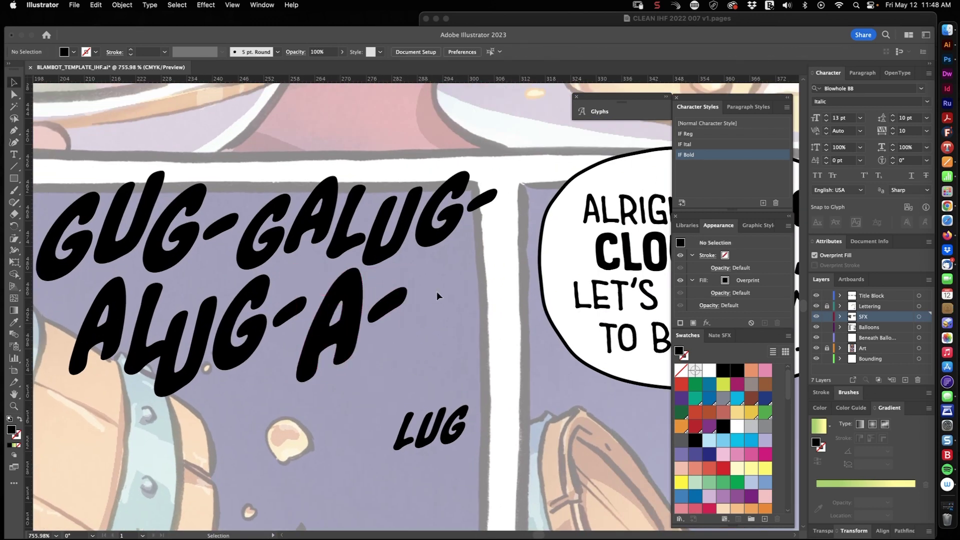
- Enlarge LUG, place it as a third row below A-, and shear it to a steeper slant
left_click_drag(430, 429, 306, 476)
left_click_drag(350, 450, 433, 414)
left_click_drag(485, 402, 535, 380)
left_click_drag(535, 320, 454, 199)
key("s")
left_click_drag(520, 306, 516, 281)
- Stagger and tighten the letters of the third-row LUG so the L and U interlock
key("v")
left_click(510, 285)
left_click_drag(290, 325, 271, 293)
left_click_drag(334, 326, 335, 325)
left_click(440, 271)
left_click_drag(440, 270, 401, 271)
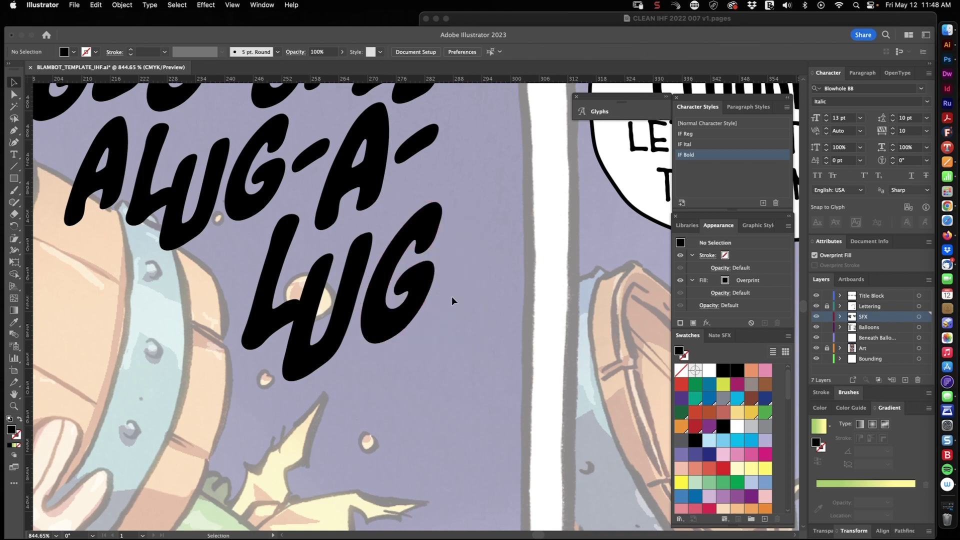
- Extend the third row to LUGG- with a lowered copy of the G and a copy of the second row's last hyphen
left_click_drag(445, 365, 448, 367)
left_click(500, 200)
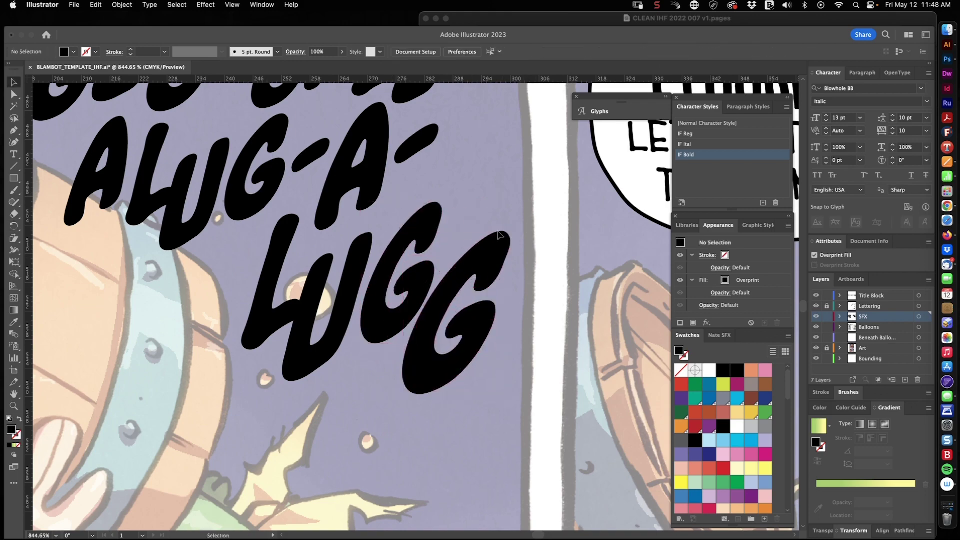
key("z")
left_click_drag(500, 195, 434, 269)
scroll(434, 269, "down", 5)
scroll(434, 269, "up", 5)
left_click_drag(378, 166, 455, 239)
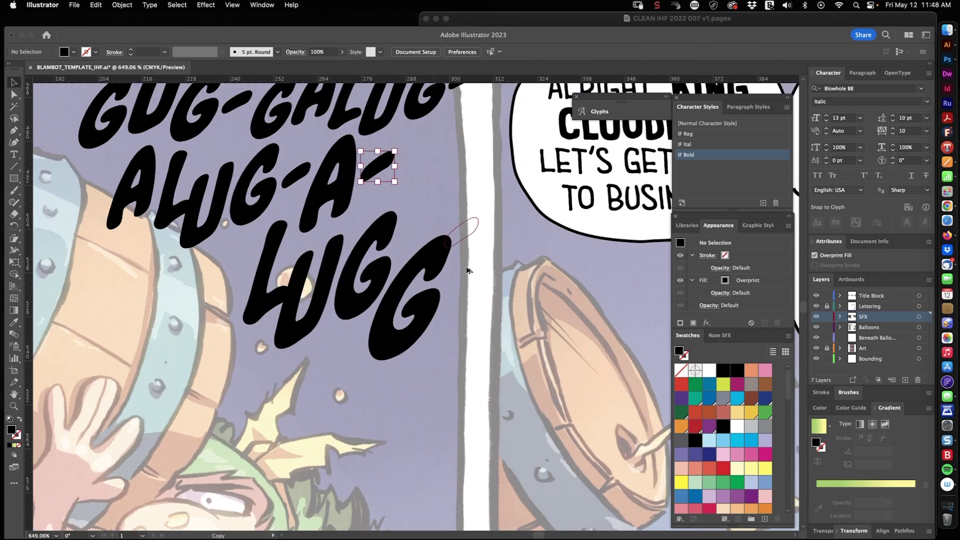
scroll(367, 313, "down", 2)
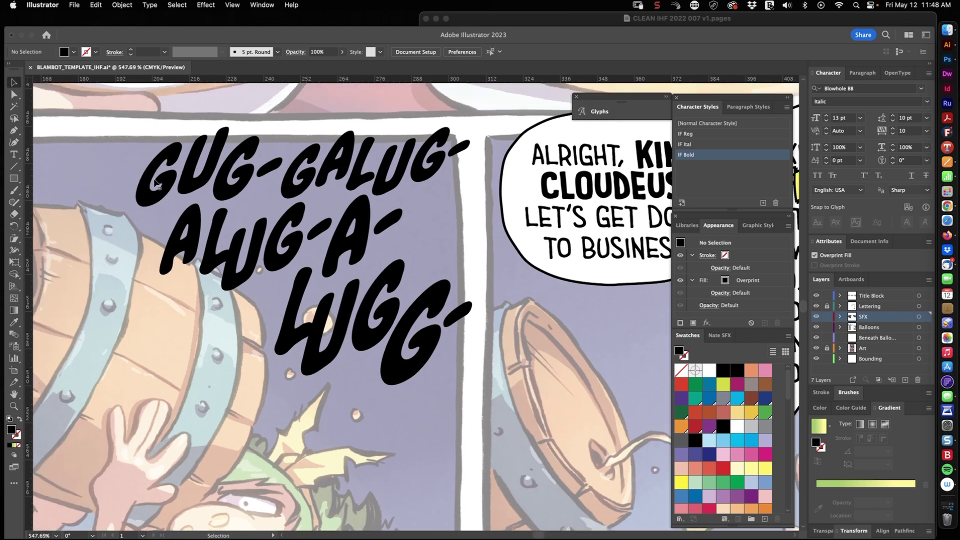
- Add GUG as a fourth row beneath LUGG-, shrinking its U and moving the last G in closer
left_click_drag(376, 399, 380, 403)
scroll(395, 395, "up", 4)
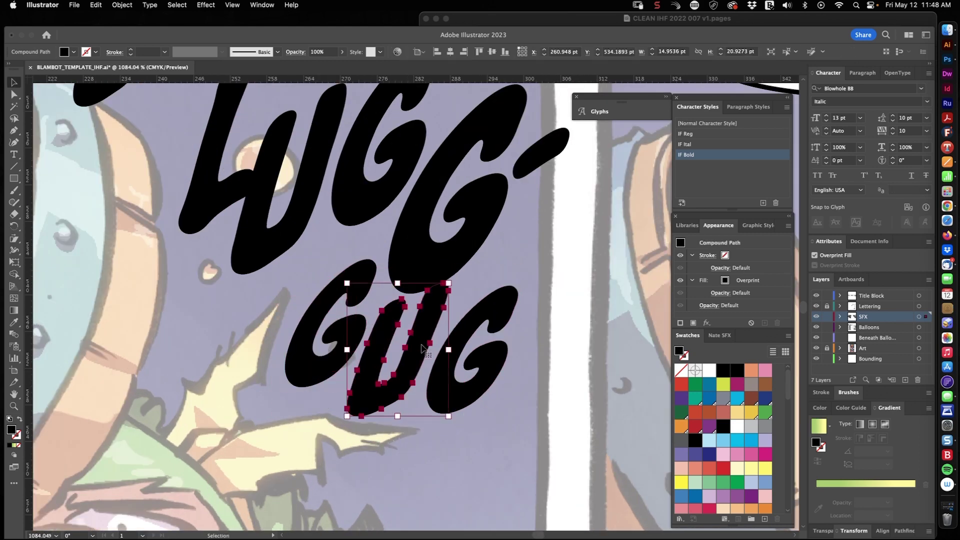
left_click(502, 294)
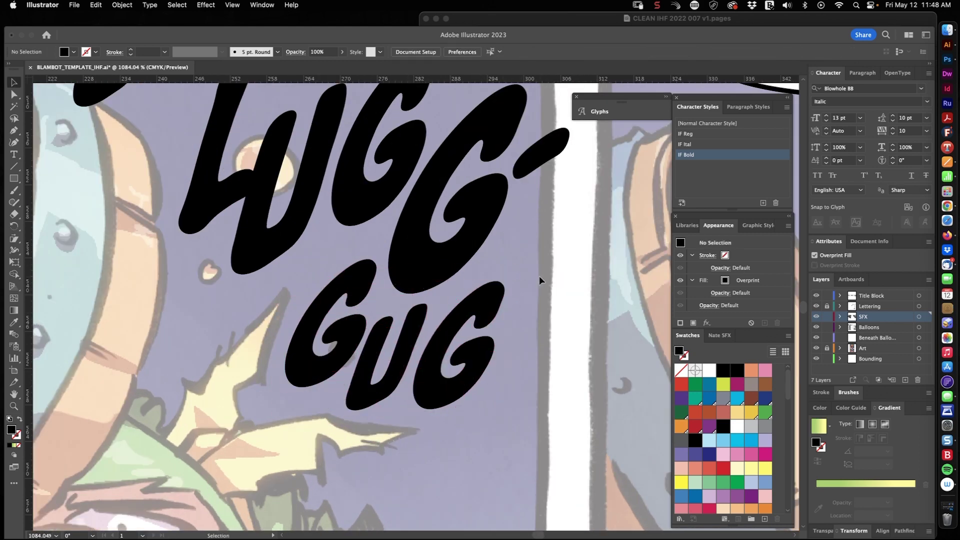
left_click(539, 281)
scroll(540, 281, "down", 8)
scroll(461, 232, "up", 7)
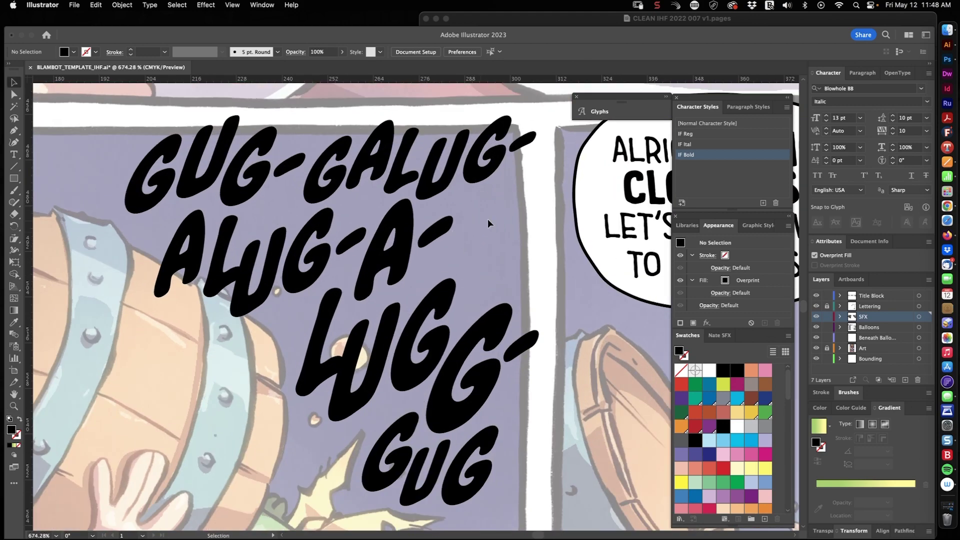
- Shift -A- to the right in the second row and copy the G to make ALUGG-A-
left_click_drag(451, 241, 451, 242)
left_click(354, 246)
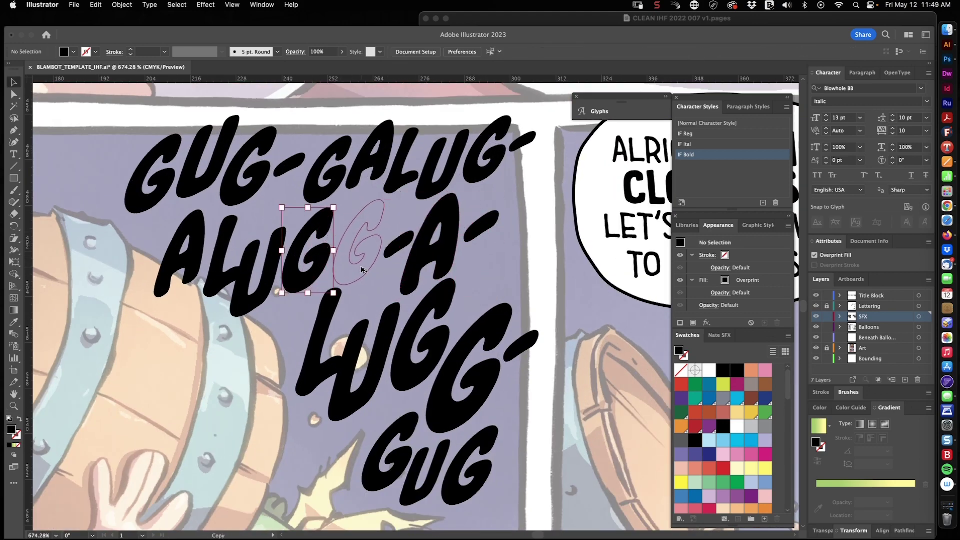
scroll(382, 251, "up", 3)
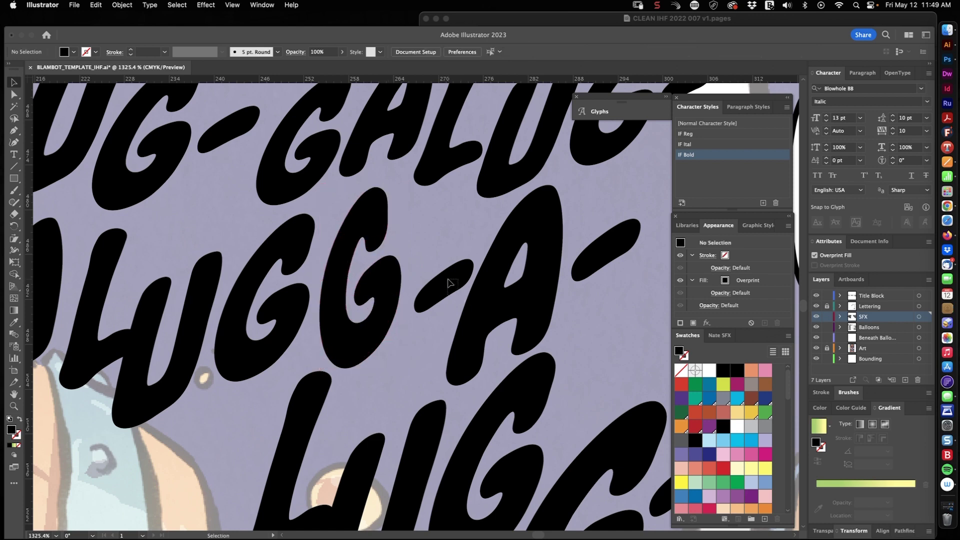
- Rotate the hyphens on both sides of the second-row A to a shallower angle
left_click(548, 247)
scroll(456, 273, "right", 5)
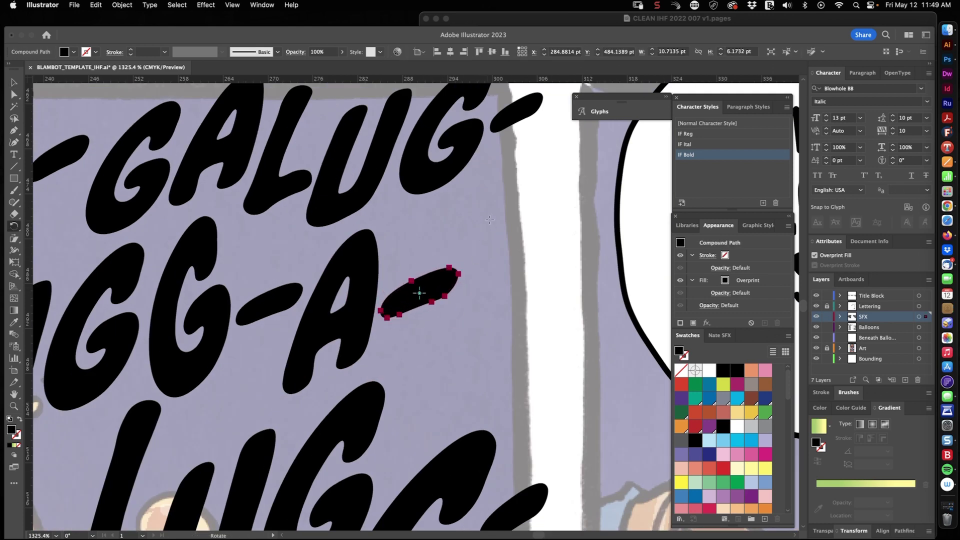
key("super+0")
scroll(376, 275, "up", 10)
left_click(376, 274)
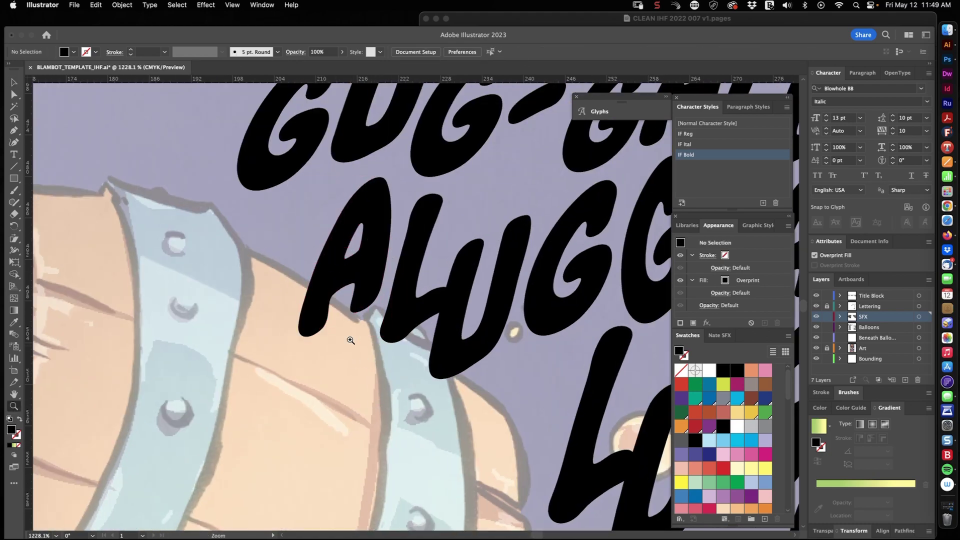
scroll(366, 362, "down", 8)
scroll(395, 204, "up", 3)
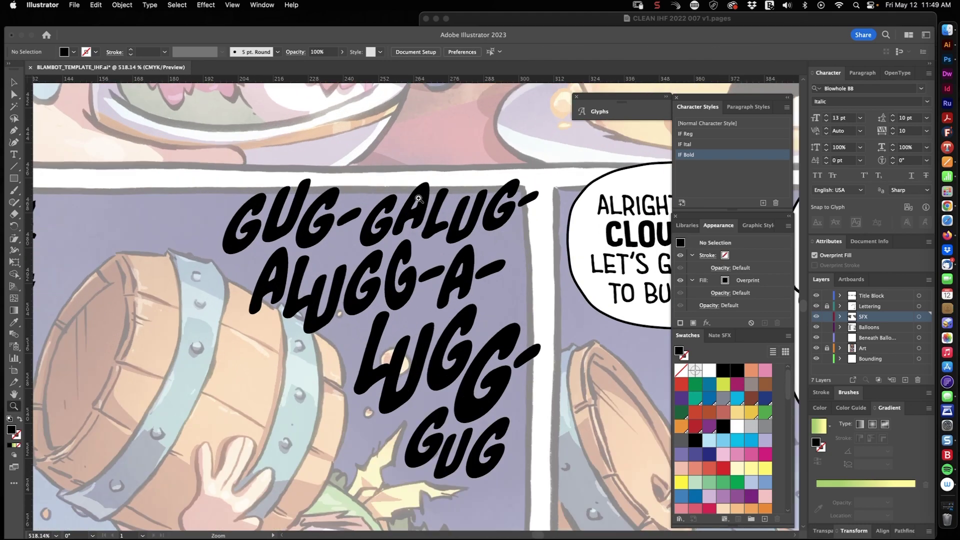
- Combine all four rows of the GUG-GALUG-ALUGG-A-LUGG-GUG lettering into one compound path
scroll(394, 252, "up", 4)
scroll(487, 209, "down", 5)
scroll(351, 379, "up", 3)
left_click(352, 379)
scroll(351, 378, "down", 2)
scroll(351, 379, "down", 2)
scroll(351, 379, "up", 2)
left_click(224, 204)
- Turn off image dimming for the Art layer so the page artwork shows at full strength
double_click(883, 349)
left_click(476, 303)
left_click(520, 325)
- Fill the drinking lettering with light orange sampled from a droplet in the artwork and add an offset outline behind it
scroll(395, 274, "up", 2)
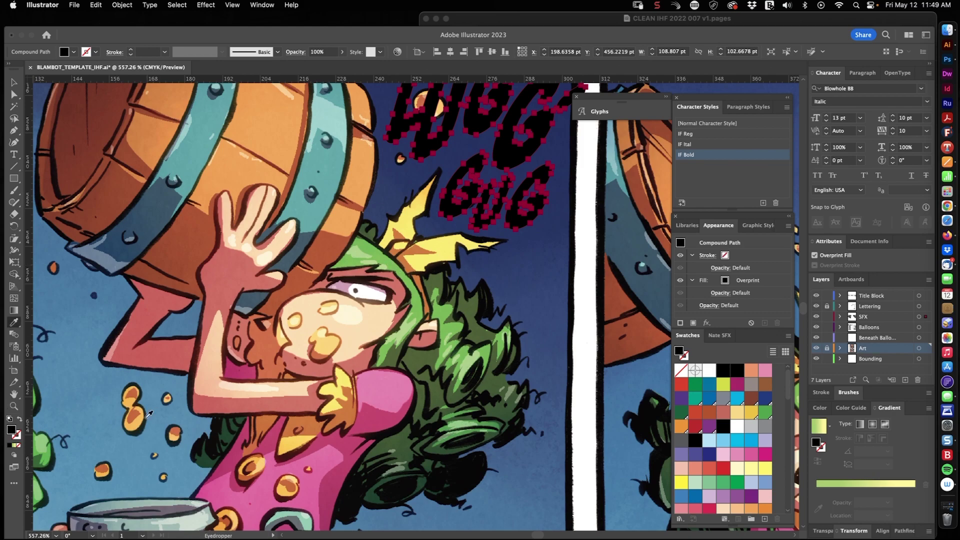
left_click(153, 411)
scroll(153, 412, "up", 5)
key("v")
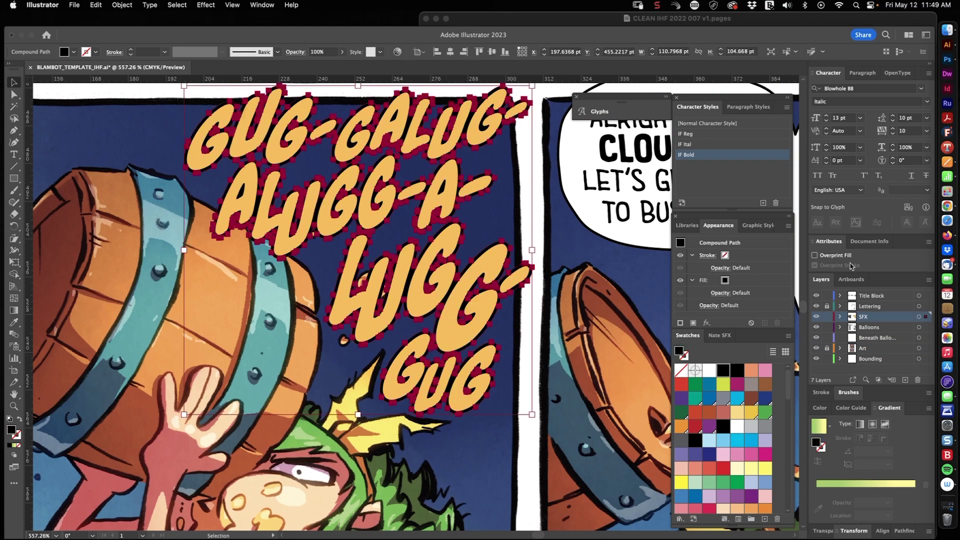
key("super+shift+a")
- Recolour the offset outline behind the drinking lettering with a rust orange sampled from the artwork
key("z")
left_click_drag(425, 470, 299, 425)
left_click_drag(420, 383, 355, 274)
key("v")
left_click(406, 390)
key("z")
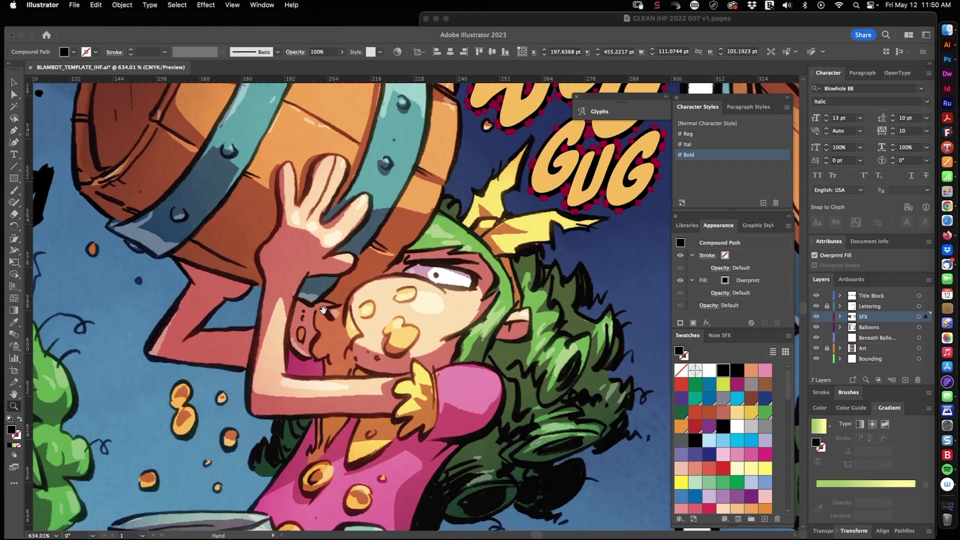
key("super+shift+a")
scroll(194, 385, "down", 5)
scroll(408, 348, "up", 6)
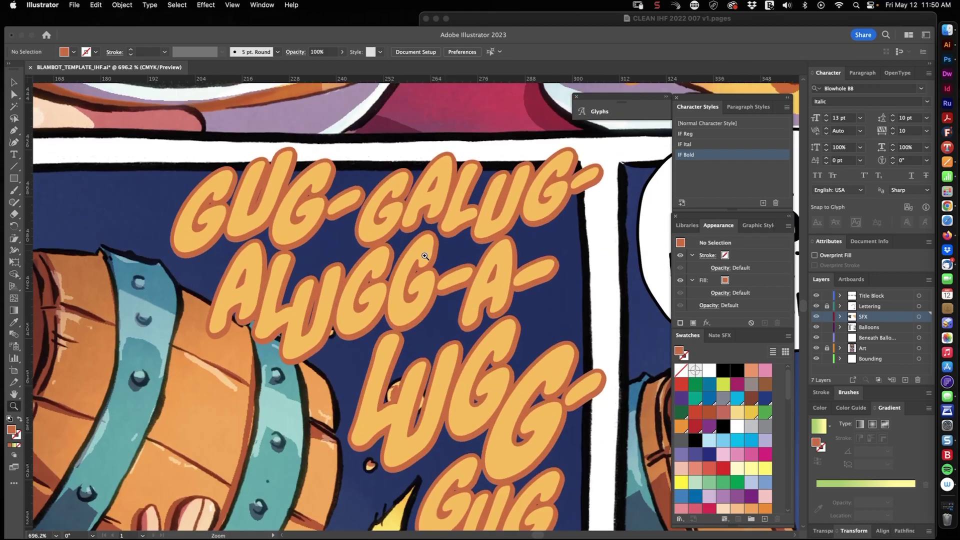
- Fill the drinking lettering with a linear gradient and replace its green stop with an orange swatch
key("v")
left_click(409, 342)
scroll(290, 342, "down", 3)
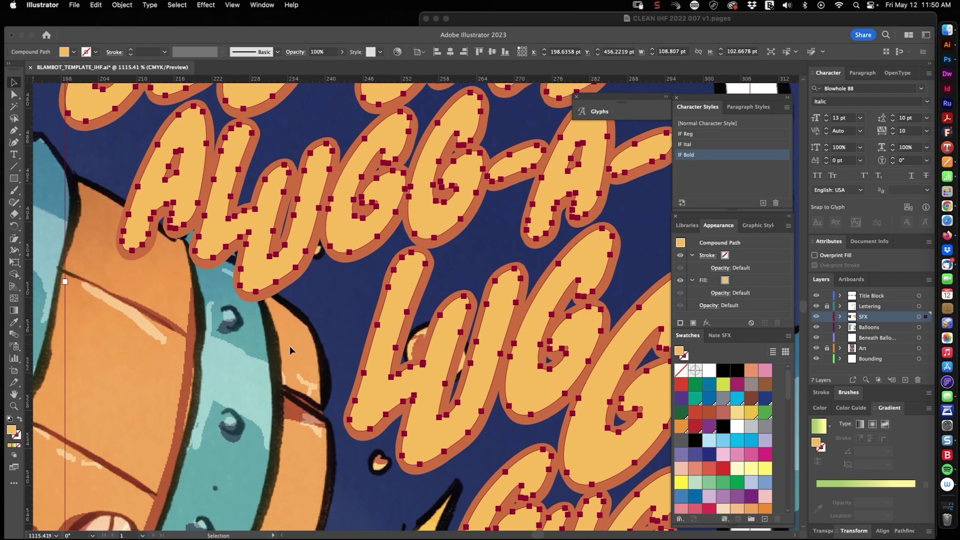
left_click(18, 445)
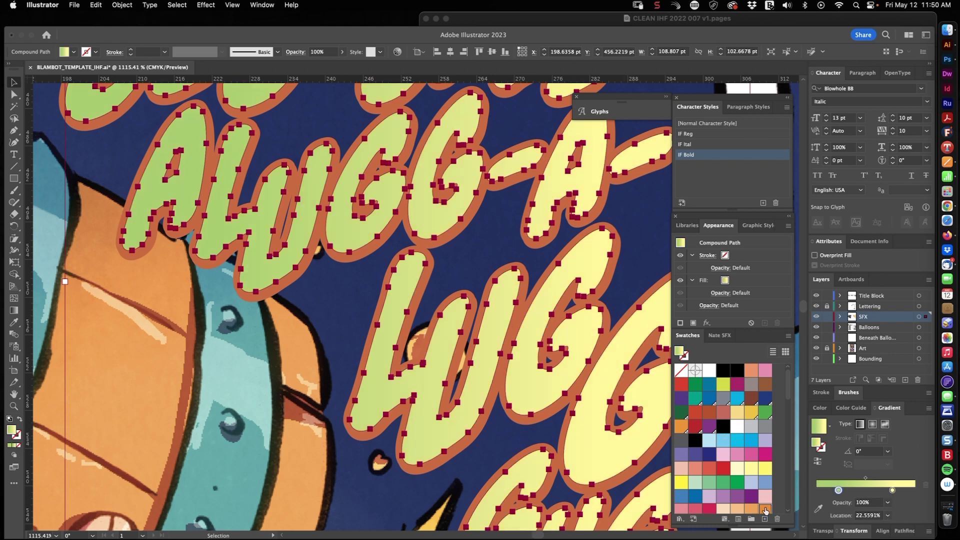
left_click_drag(767, 509, 838, 490)
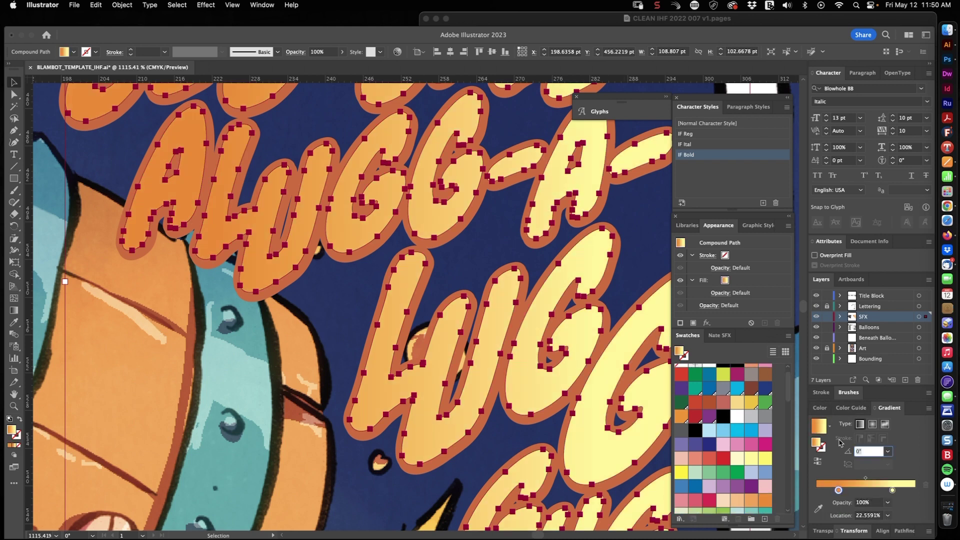
- Set the gradient's angle to -90°, move its orange stop to 0% and recolour that stop with a lighter orange swatch
key("Return")
key("Return")
scroll(659, 345, "down", 5)
scroll(658, 344, "up", 4)
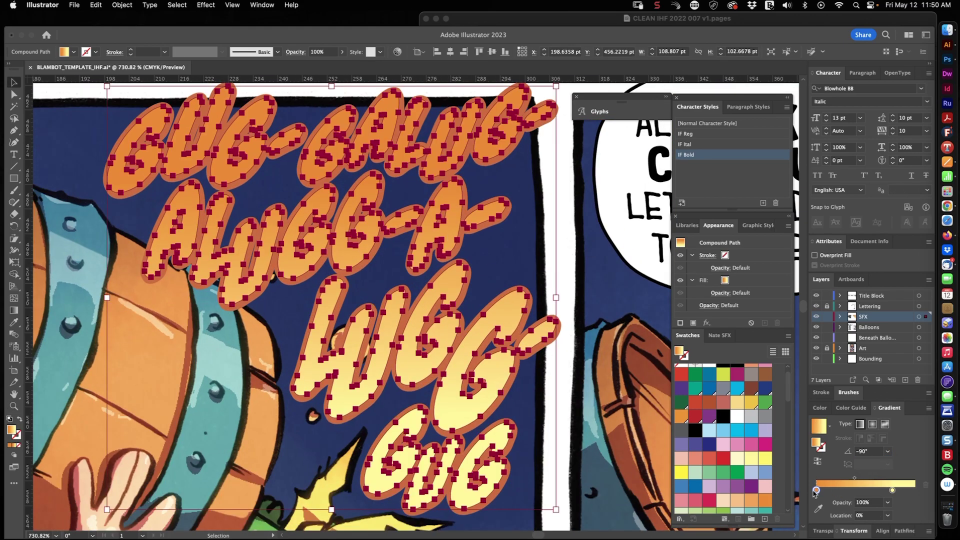
left_click_drag(819, 491, 816, 491)
left_click_drag(751, 505, 816, 491)
left_click(520, 265)
- Draw three small freehand specks beside the last G of GUG, one about 3.5 pt wide, filled with the lettering's gradient
key("super+space")
left_click_drag(558, 262, 588, 250)
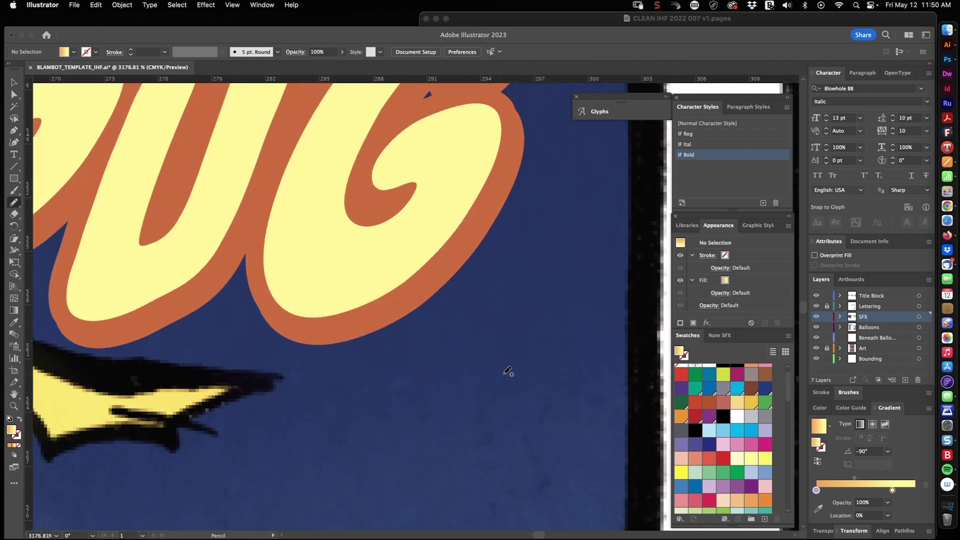
left_click_drag(537, 364, 535, 363)
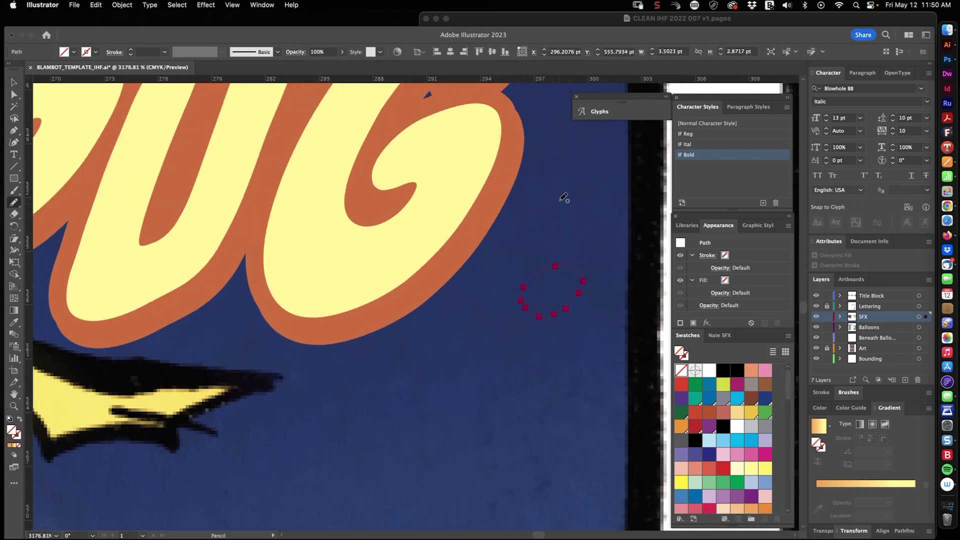
left_click_drag(491, 408, 489, 411)
left_click(401, 287, "shift")
key("i")
left_click(394, 287)
key("v")
left_click(492, 300)
- Adjust the largest speck below the last G of GUG and move the two smaller ones up beneath LUGG-
key("z")
left_click_drag(492, 300, 366, 382)
left_click_drag(511, 253, 594, 250)
key("v")
left_click_drag(453, 471, 463, 405)
left_click(465, 437)
left_click_drag(483, 390, 476, 399)
left_click(501, 395)
left_click_drag(465, 408, 434, 171)
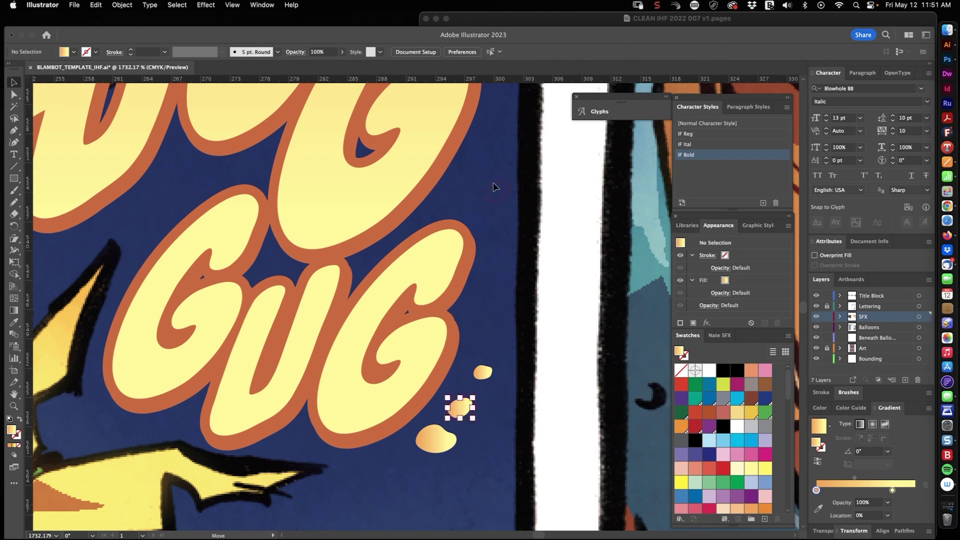
left_click(495, 225)
left_click_drag(486, 373, 460, 184)
left_click(543, 212)
- Place copies of the specks beside the single A in the second row
key("z")
left_click_drag(554, 215, 423, 272)
left_click_drag(465, 277, 417, 387)
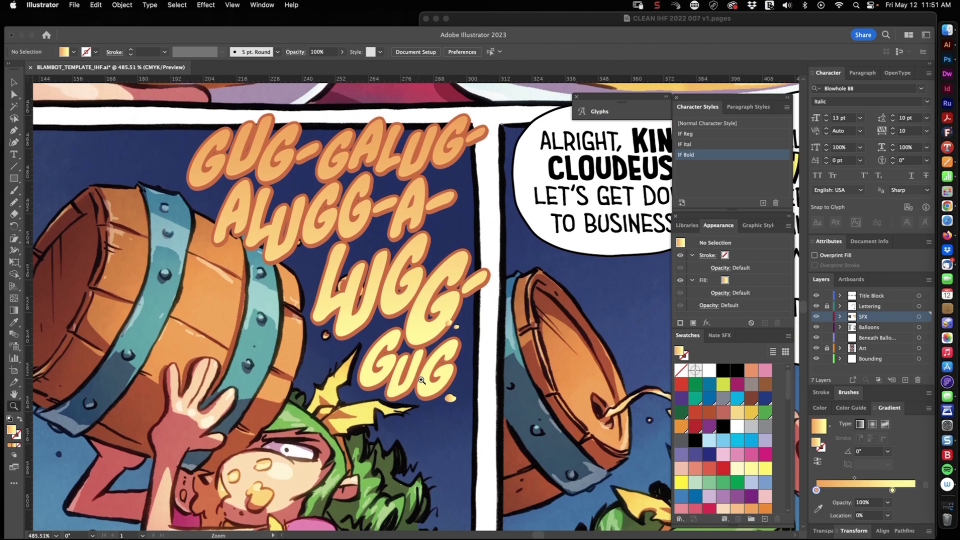
left_click_drag(440, 306, 474, 320)
key("v")
left_click_drag(364, 180, 349, 173)
left_click(338, 196)
left_click_drag(469, 343, 343, 184)
left_click(334, 203)
key("z")
left_click_drag(413, 204, 360, 347)
left_click_drag(295, 170, 341, 186)
key("v")
mouse_move(529, 335)
left_mouse_down()
mouse_move(224, 228)
mouse_move(240, 210)
mouse_move(209, 199)
left_mouse_up()
key("super+z")
- Draw two gradient-filled specks at the upper left of the very first G, the smaller about 2.2 pt wide
key("z")
key("n")
mouse_move(150, 159)
left_mouse_down()
mouse_move(180, 181)
mouse_move(152, 158)
left_mouse_up()
key("z")
left_click_drag(249, 169, 181, 200)
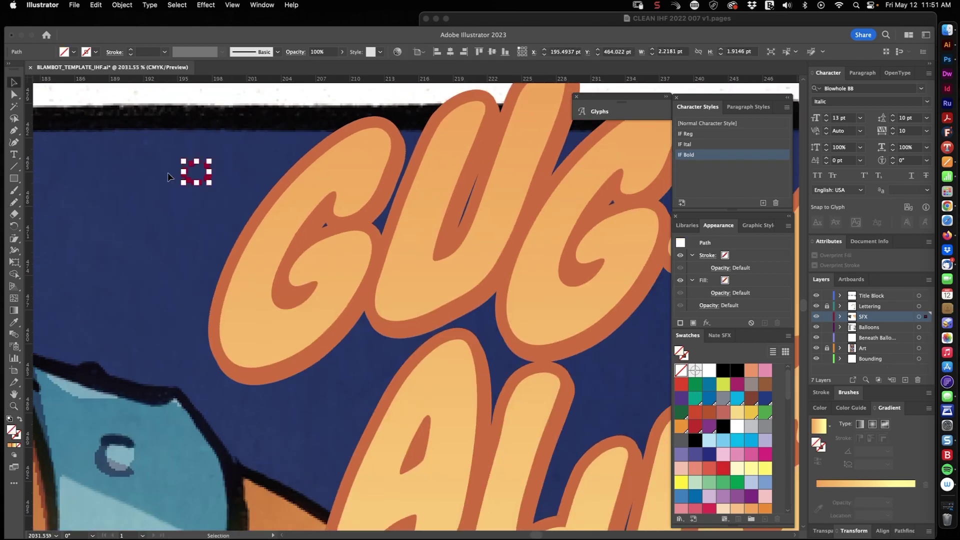
left_click_drag(270, 201, 271, 201)
left_click_drag(197, 169, 228, 202)
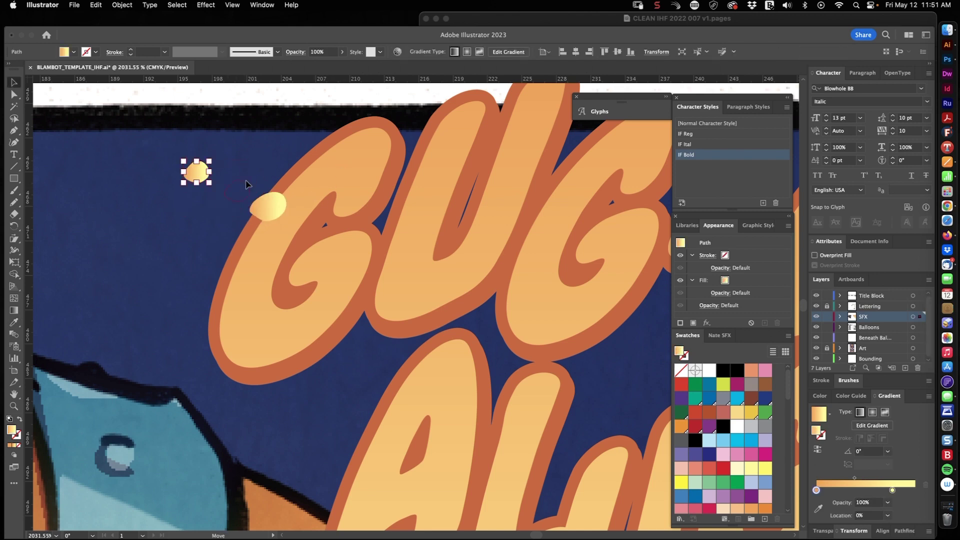
left_click(281, 147)
- Place further speck copies beneath the second G of the first row and below the G's of ALUGG
key("z")
left_click_drag(383, 190, 313, 194)
left_click_drag(322, 269, 271, 246)
left_click(311, 266)
left_click_drag(90, 186, 274, 238)
left_click_drag(447, 369, 446, 362)
left_click_drag(452, 356, 500, 376)
left_click(451, 375)
key("z")
key("v")
left_click_drag(442, 349, 303, 443)
left_click(439, 372)
- Join the two specks at the first G with the drinking lettering as one compound path
key("z")
left_click_drag(210, 245, 315, 246)
key("v")
left_click(219, 228)
left_click(232, 244, "shift")
left_click(328, 271, "shift")
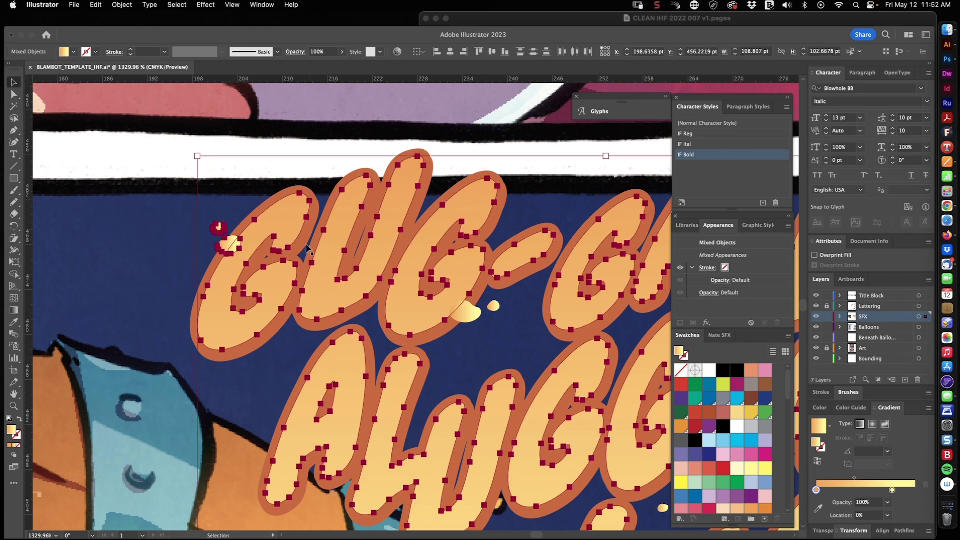
key("super+8")
left_click(373, 338)
- Add the remaining loose specks to the drinking lettering's compound path
key("z")
left_click_drag(358, 285, 254, 285)
left_click_drag(408, 279, 535, 279)
key("v")
left_click(339, 342)
left_click(368, 334, "shift")
left_click(333, 300, "shift")
key("super+8")
- Delete the old rust-orange outline behind the drinking lettering
key("z")
left_click_drag(263, 154, 162, 156)
key("v")
left_click(452, 204)
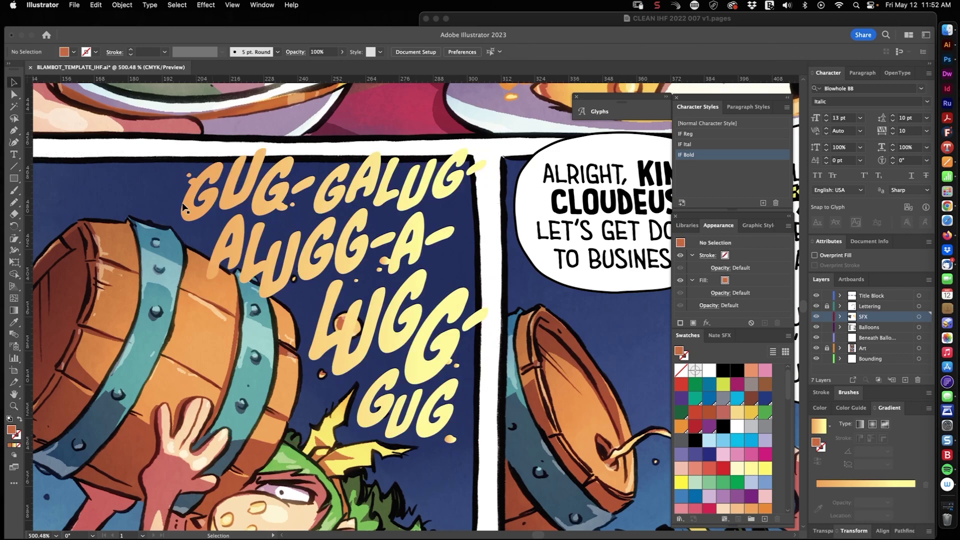
- Add a new offset outline around the combined lettering and specks, coloured rust orange sampled from the artwork
left_click(479, 394)
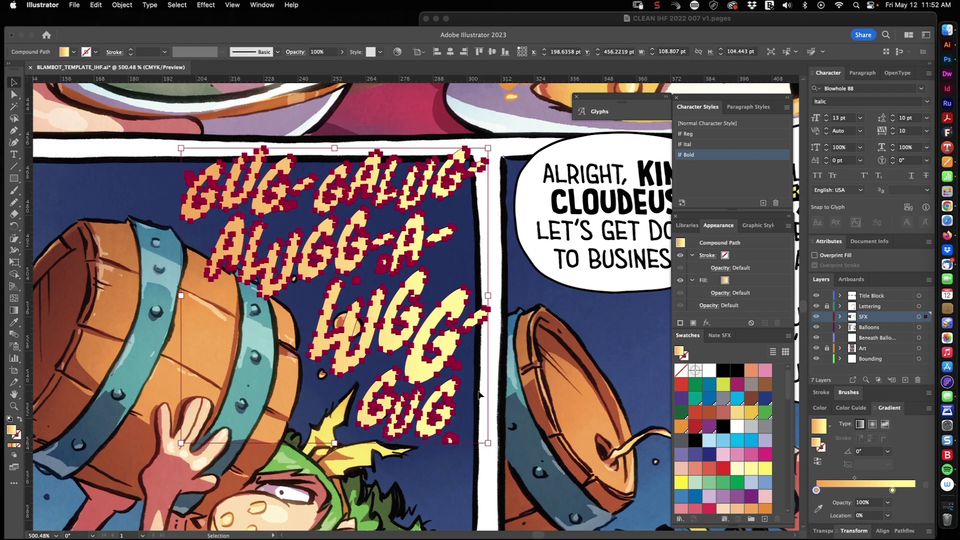
key("Return")
left_click(737, 370)
key("z")
left_click_drag(300, 350, 320, 350)
key("i")
left_click(321, 372)
key("z")
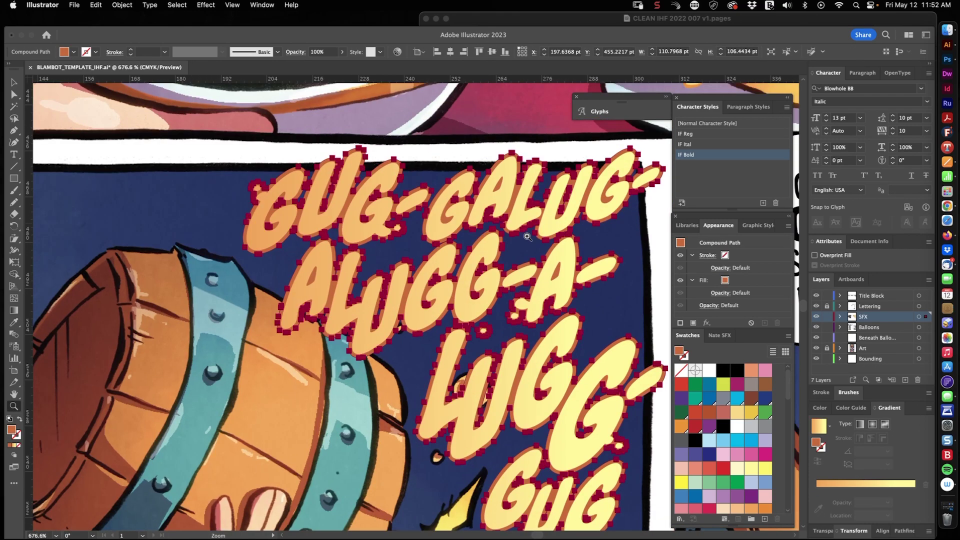
- Fill the NOM lettering with pink sampled from the sushi roll and add an offset outline behind it
left_click(389, 390, "alt")
left_click_drag(566, 403, 456, 345)
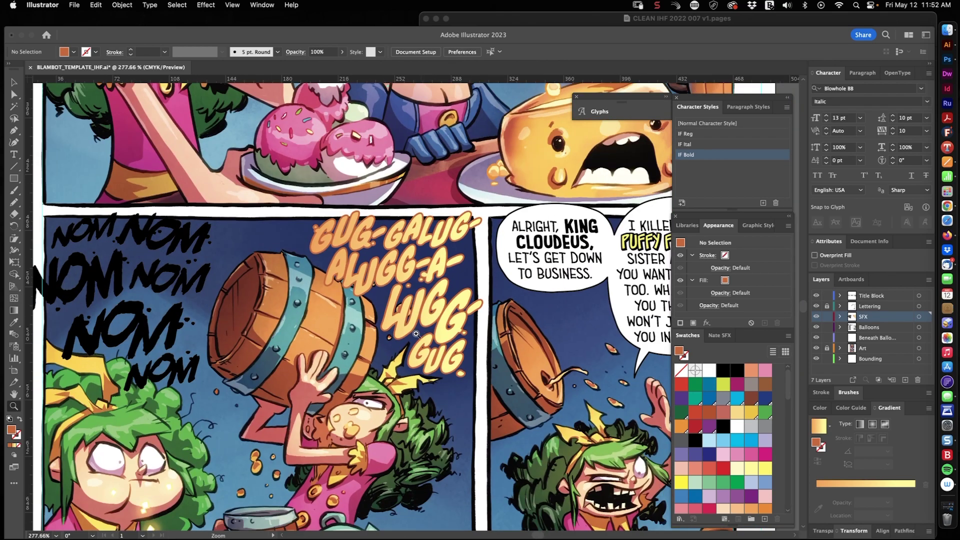
left_click(100, 375)
left_click_drag(314, 386, 317, 189)
left_click_drag(344, 396, 458, 373)
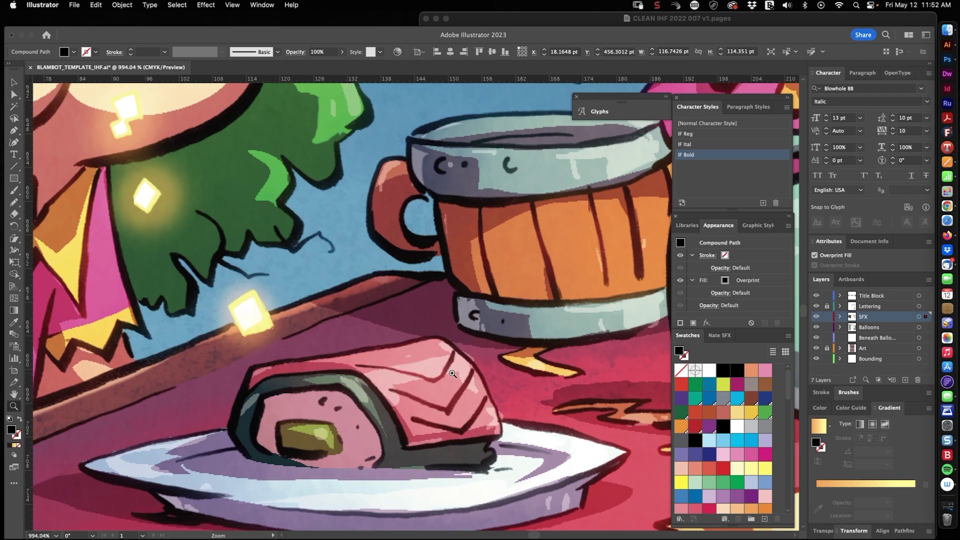
left_click(302, 408)
left_click_drag(398, 350, 373, 401)
left_click_drag(322, 123, 425, 135)
key("v")
key("F5")
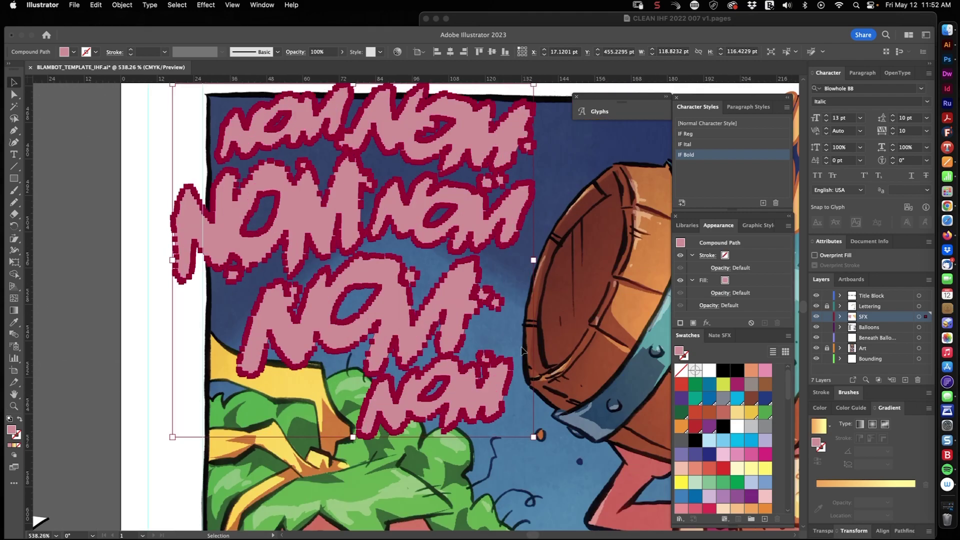
- Recolour the offset outline behind the NOM lettering with a colour sampled from the artwork
left_click_drag(450, 430, 435, 175)
left_click_drag(515, 475, 430, 211)
left_click_drag(383, 293, 493, 274)
key("i")
left_click(493, 274)
left_click_drag(540, 221, 409, 270)
left_click_drag(475, 145, 390, 465)
key("super+shift+a")
left_click_drag(445, 347, 615, 282)
left_click(580, 302)
key("super+shift+a")
- Fill the NOM lettering with the linear gradient and recolour its stops to a pink and a peach swatch
left_click_drag(558, 341, 300, 430)
left_click_drag(511, 111, 514, 154)
left_click(453, 257)
left_click(14, 446)
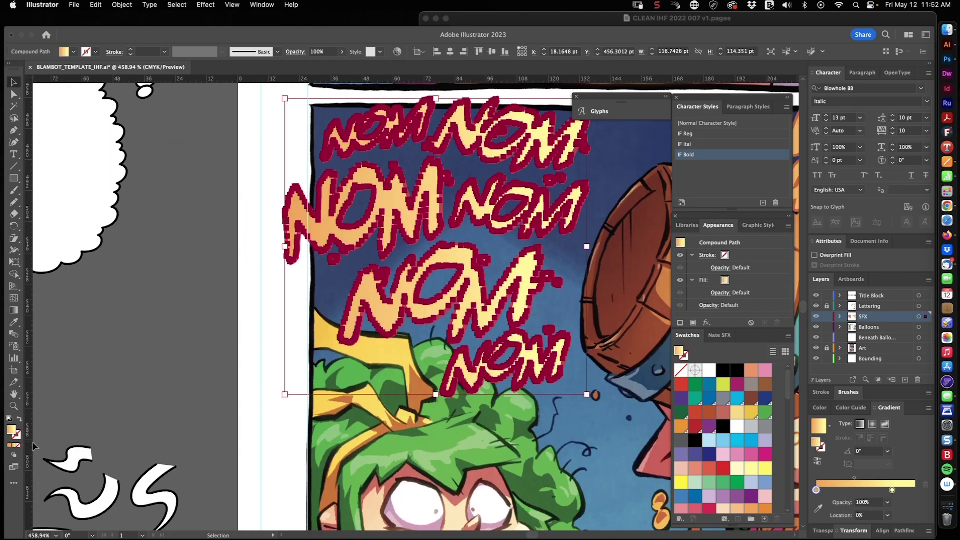
left_click(740, 457)
key("super+z")
left_click_drag(751, 455, 817, 491)
left_click_drag(876, 479, 876, 484)
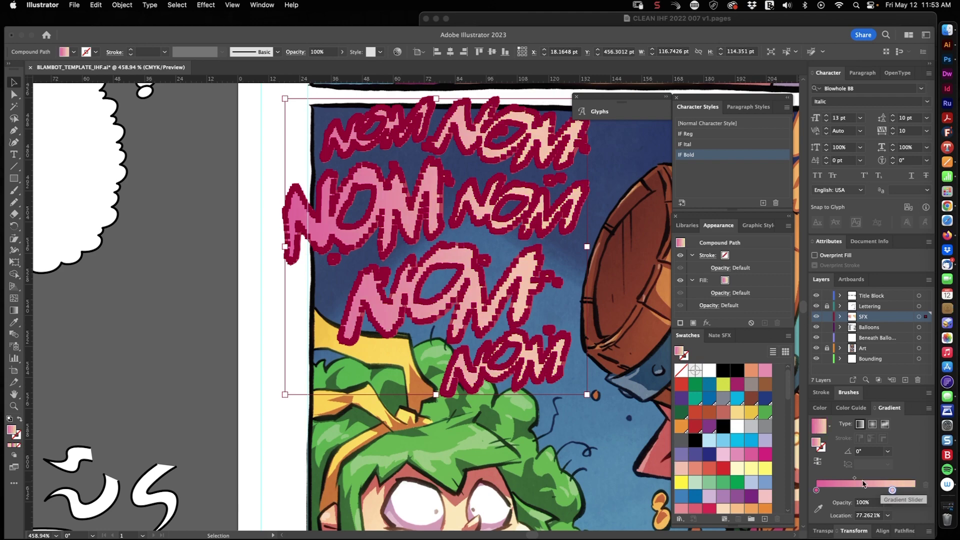
- Set the NOM lettering's gradient angle to -90°
key("Return")
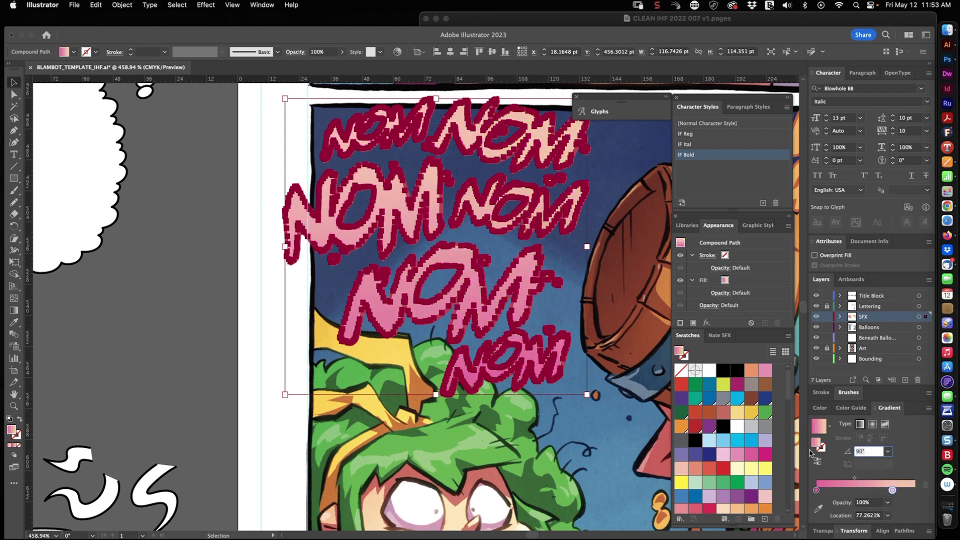
key("Return")
left_click(301, 363)
scroll(307, 365, "down", 5)
scroll(542, 305, "up", 8)
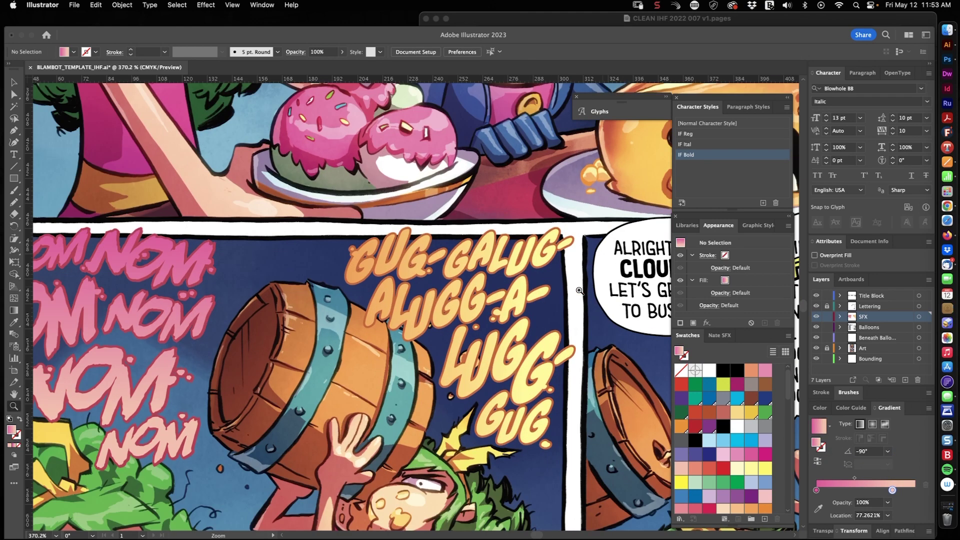
- Set the gradient angle of the GUG-GALUG-ALUGG-A-LUGG-GUG lettering to -90°
left_click(532, 321)
left_click(871, 451)
type("-90")
key("Return")
key("super+shift+a")
- Hide the GUG-GALUG lettering and its outline to expose the barrel edge underneath
left_click_drag(583, 370, 495, 357)
left_click_drag(257, 293, 323, 289)
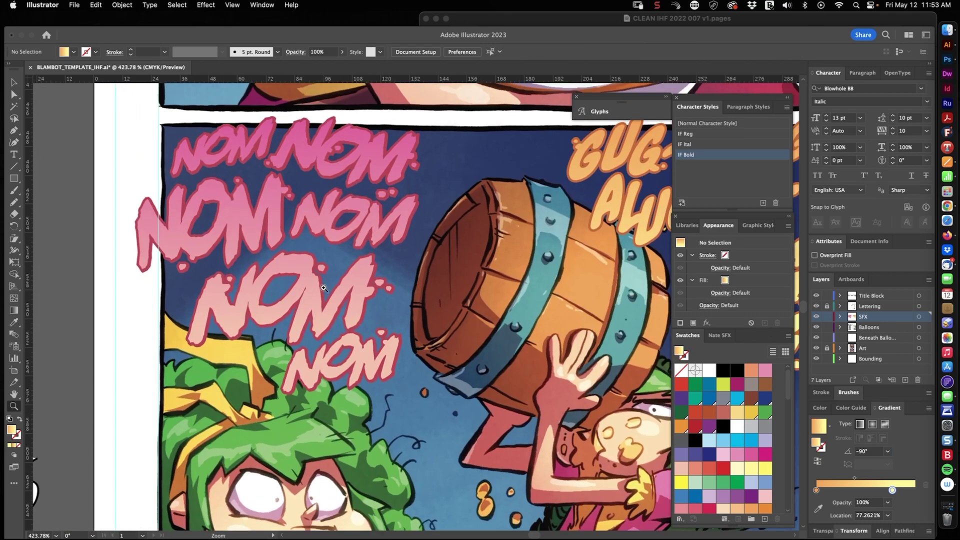
left_click_drag(575, 200, 285, 233)
left_click_drag(200, 221, 289, 220)
key("v")
left_click(316, 321)
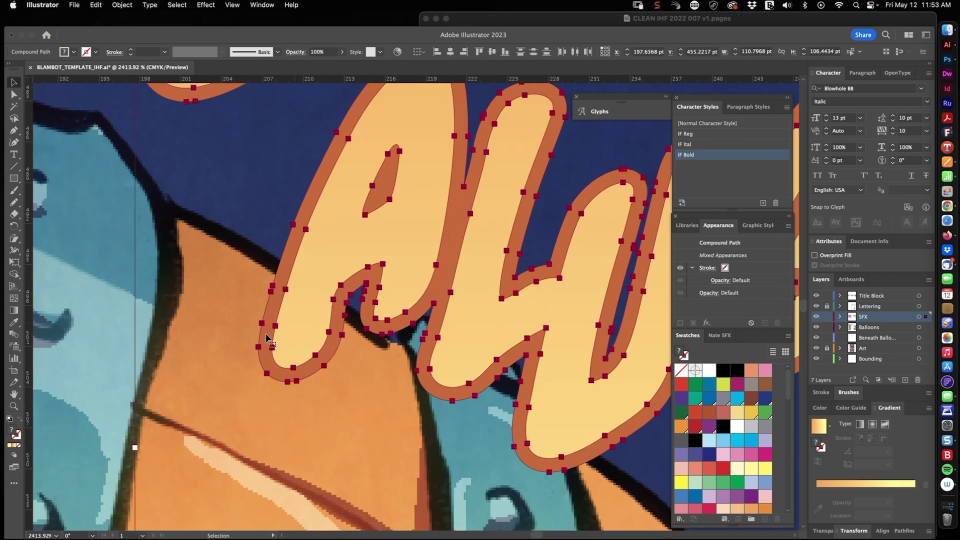
key("super+3")
key("z")
left_click_drag(263, 271, 175, 265)
key("alt+super+3")
left_click_drag(375, 278, 457, 262)
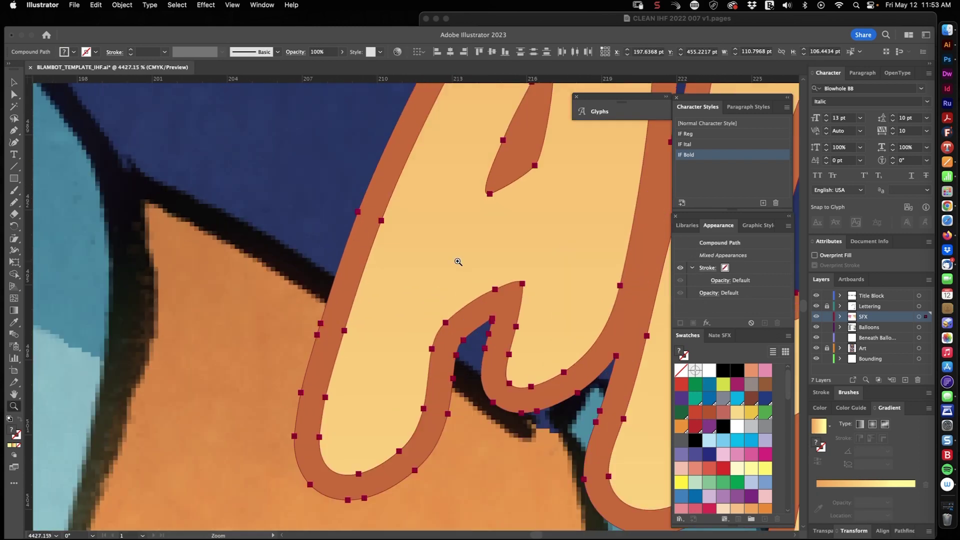
key("super+3")
- Trace the barrel's upper contour with the Pen tool, from the wooden slats across the teal band and rivet
key("p")
left_click(274, 240)
left_click(380, 300)
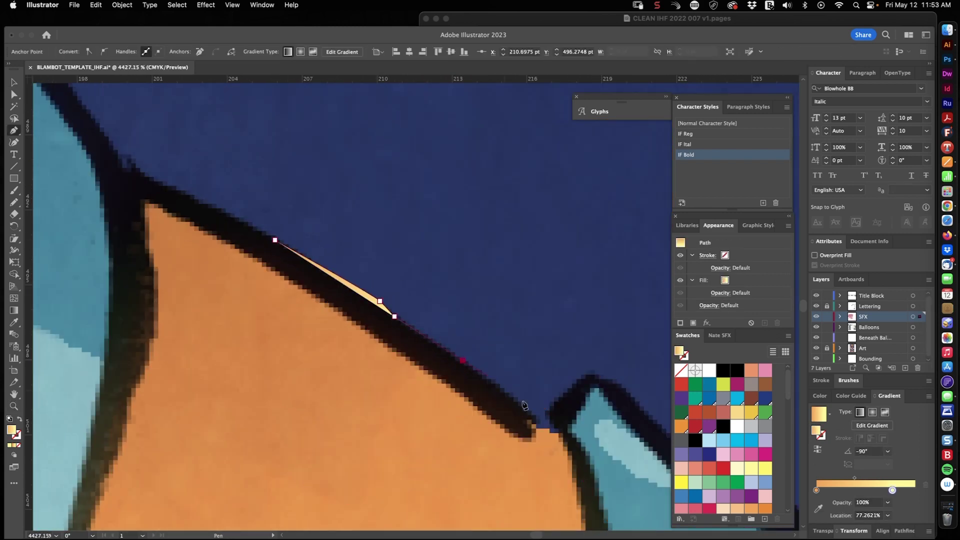
left_click_drag(584, 395, 359, 369)
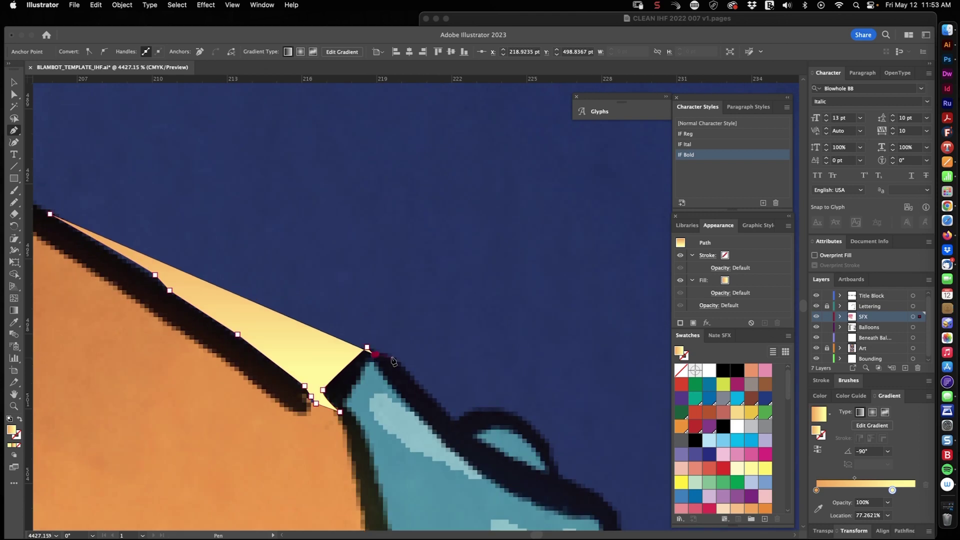
left_click_drag(505, 414, 505, 414)
left_click_drag(533, 425, 540, 432)
left_click_drag(562, 465, 474, 366)
left_click(470, 378)
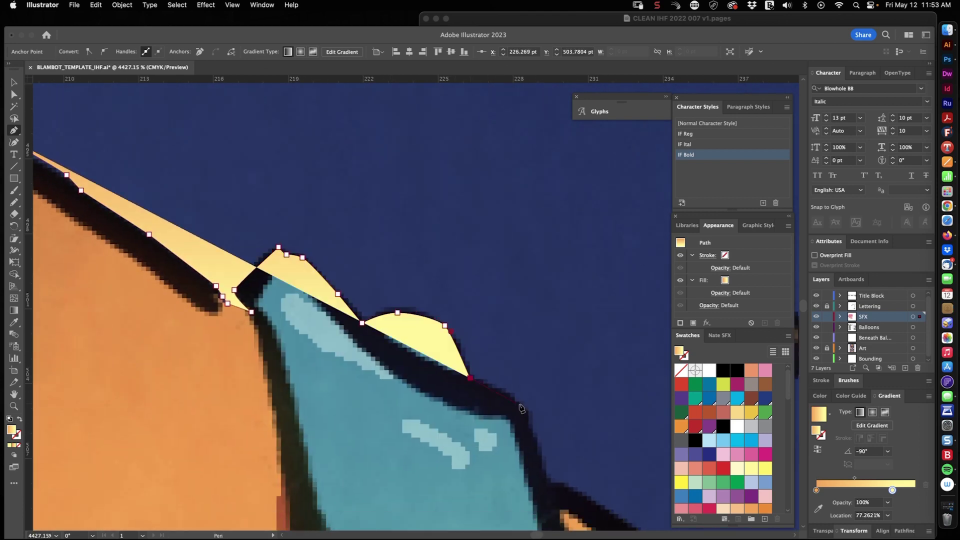
left_click(539, 449)
left_click(550, 485)
left_click_drag(580, 494, 392, 341)
left_click(508, 413)
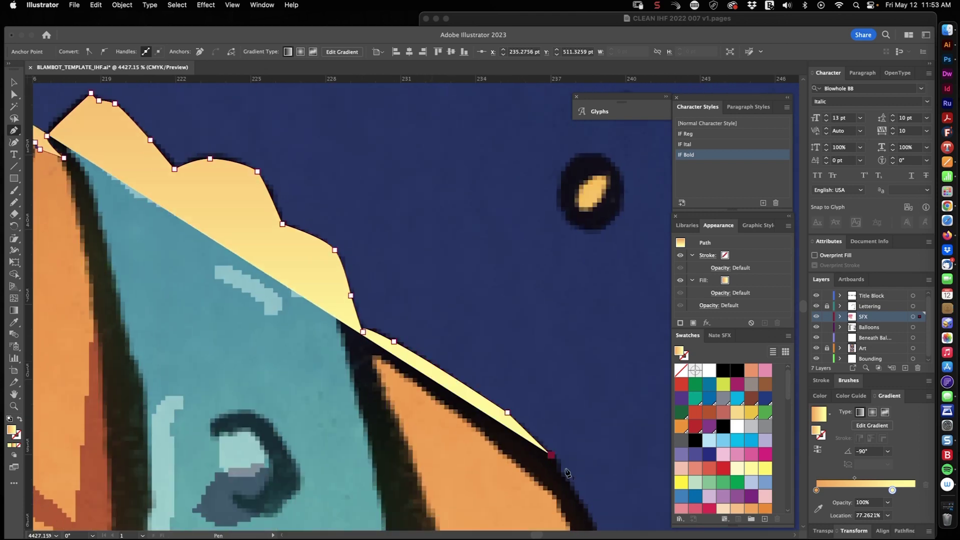
left_click(552, 455)
- Continue the pen path down the barrel's curved outer edge to the dark gap between the slats
left_click_drag(556, 463, 461, 319)
left_click(486, 360)
left_click(515, 424)
left_click(533, 464)
left_click(540, 496)
left_click_drag(541, 499, 493, 256)
left_click(505, 403)
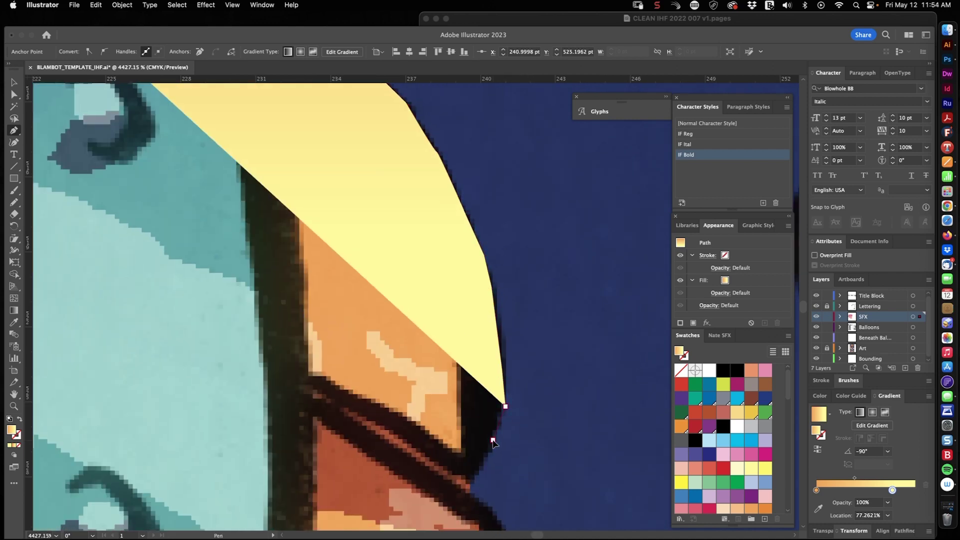
left_click(484, 464)
left_click(473, 484)
- Close the traced barrel shape by running the path back through the barrel's interior to its starting point
left_click_drag(145, 475, 750, 502)
left_click(291, 440)
left_click_drag(150, 105, 258, 516)
left_click(283, 334)
left_click_drag(262, 205, 314, 452)
left_click(331, 481)
left_click(316, 316)
left_click(331, 284)
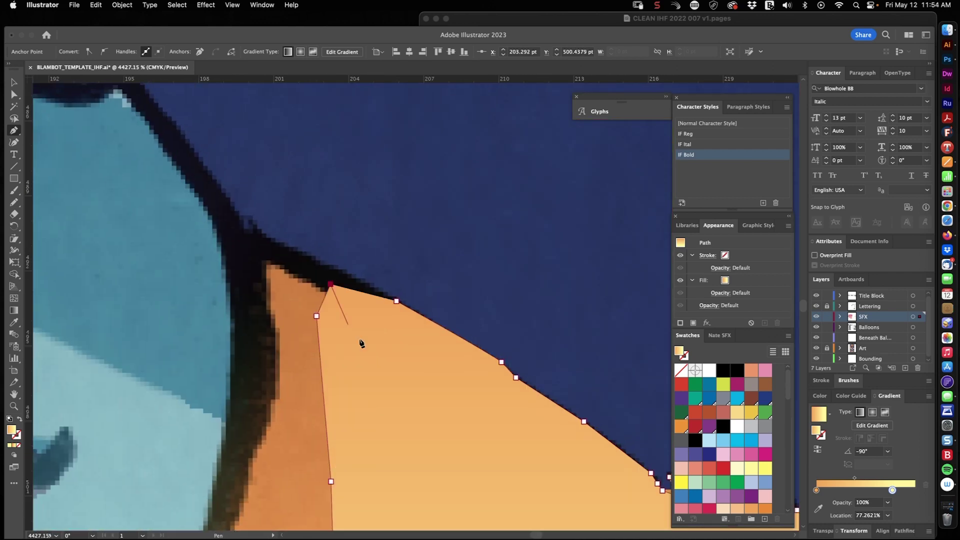
left_click_drag(460, 326, 351, 312)
- Show the hidden lettering to locate the small droplet it overlaps, then hide the lettering again
key("alt+super+3")
key("shift+super+a")
key("z")
left_click_drag(461, 295, 508, 284)
left_click_drag(393, 194, 434, 187)
left_click(402, 216, "super")
key("super+3")
left_click_drag(335, 195, 401, 178)
- Trace the small floating droplet beside the barrel as a closed pen shape
key("p")
left_click(467, 227)
left_click(409, 191)
left_click(355, 204)
left_click(326, 245)
left_click(318, 328)
left_click(336, 369)
left_click(375, 403)
left_click(459, 377)
left_click(483, 293)
left_click_drag(458, 217, 457, 215)
key("shift+super+a")
- Trace the outline of the larger floating droplet behind the LUGG lettering as a closed pen shape
key("z")
left_click_drag(537, 261, 318, 350)
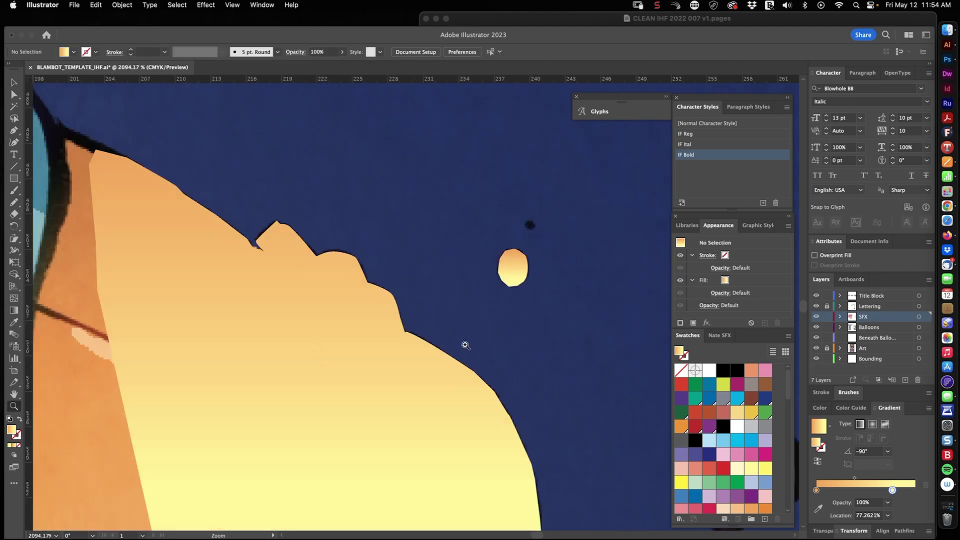
left_click_drag(575, 425, 195, 247)
left_click_drag(343, 259, 395, 251)
key("p")
left_click_drag(480, 201, 465, 190)
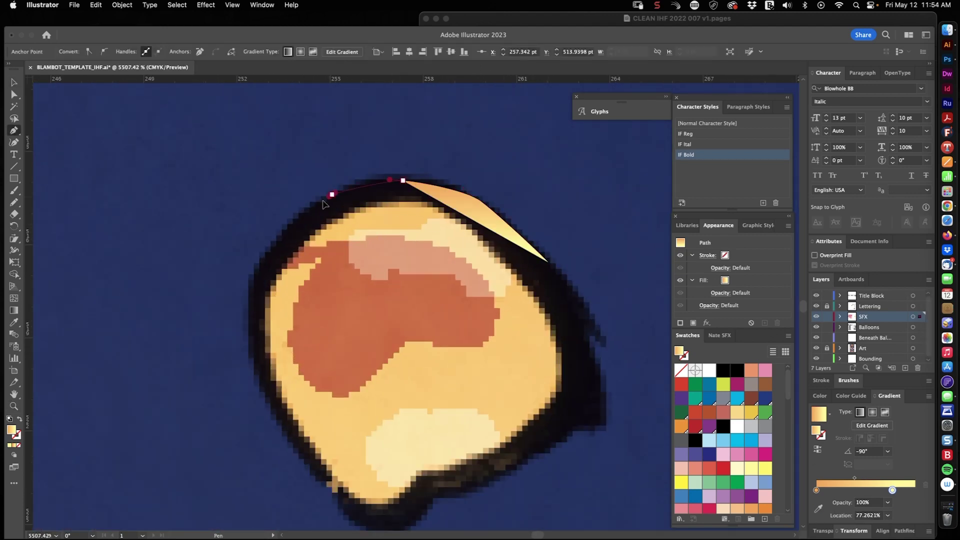
left_click(332, 195)
left_click(274, 233)
left_click(248, 282)
left_click(248, 335)
left_click(262, 385)
left_click(285, 440)
left_click(346, 514)
left_click_drag(339, 407, 371, 398)
left_click(380, 367)
left_click_drag(429, 361, 444, 355)
left_click_drag(525, 303, 556, 287)
left_click_drag(534, 214, 538, 293)
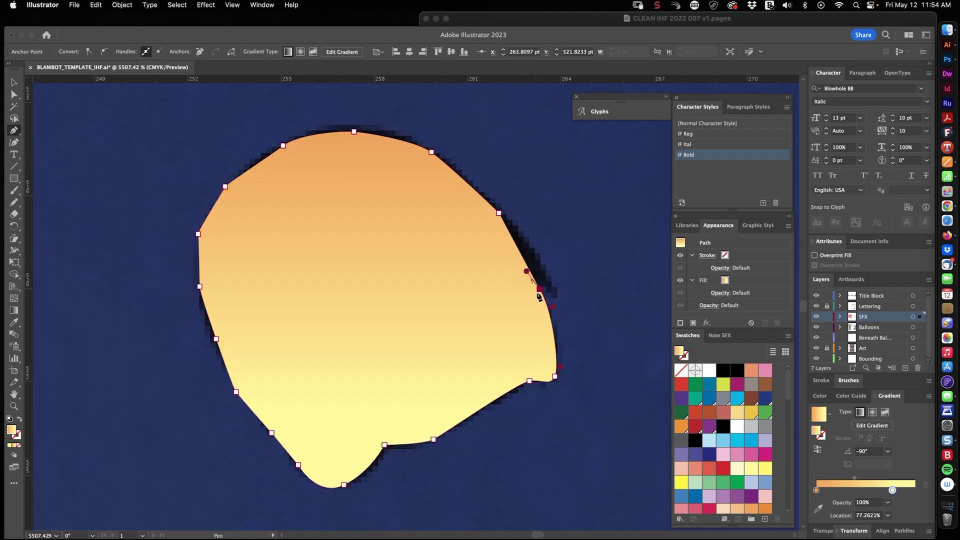
key("shift+super+a")
- Combine the traced barrel and droplet shapes into a compound path and show the hidden lettering again
key("z")
left_click_drag(428, 278, 300, 280)
left_click_drag(425, 320, 450, 315)
key("v")
left_click_drag(463, 206, 345, 255)
key("super+8")
key("alt+super+3")
key("shift+super+a")
key("z")
left_click_drag(395, 345, 338, 300)
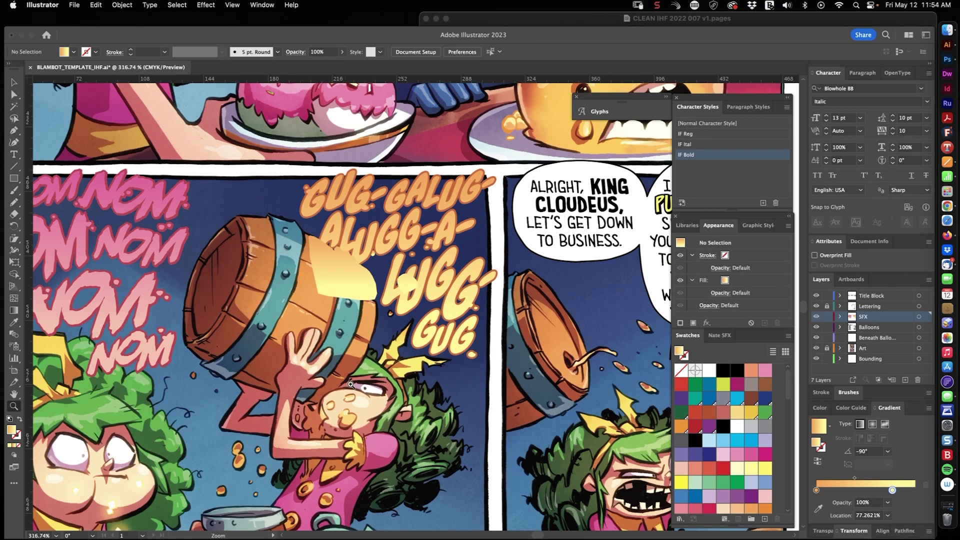
- Draw a rectangle covering the whole GUG-GALUG sound effect and send it to the back
left_click_drag(385, 168, 413, 172)
key("v")
left_click_drag(582, 466, 573, 469)
key("v")
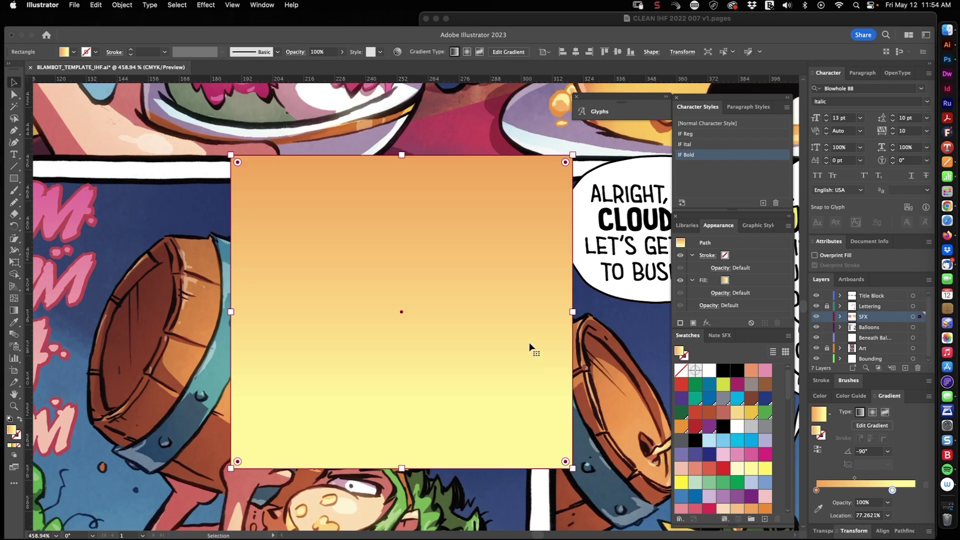
key("shift+super+[")
- Combine the rectangle with the traced shapes into one compound path so the traced areas are cut out
left_click(324, 341)
left_click(370, 426, "shift")
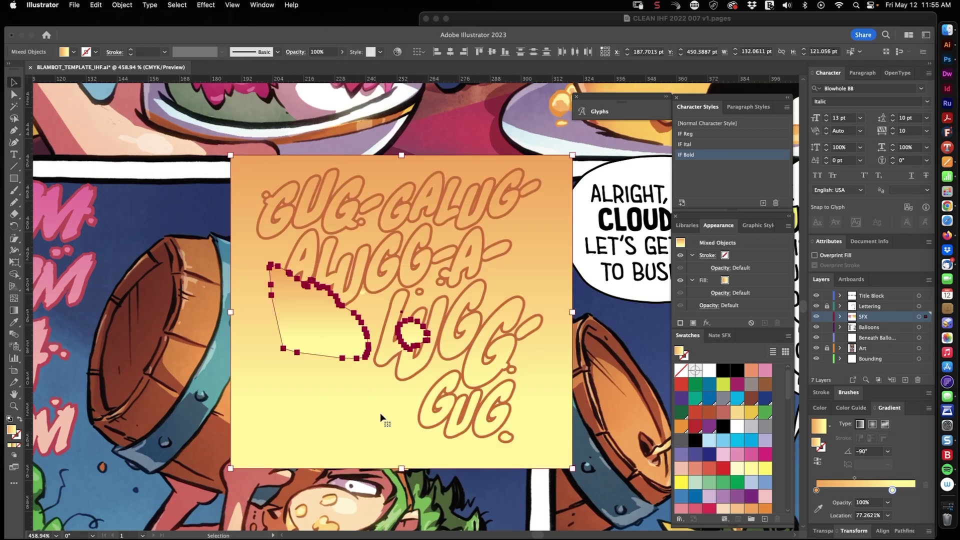
key("super+8")
- Try clipping the GUG-GALUG lettering with the cut-out rectangle, inspect the overlaps, and undo the mask
left_click_drag(183, 360, 318, 326)
key("super+7")
key("shift+super+a")
key("z")
left_click_drag(402, 375, 353, 438)
left_click_drag(357, 443, 361, 347)
left_click_drag(390, 255, 512, 185)
key("super+z")
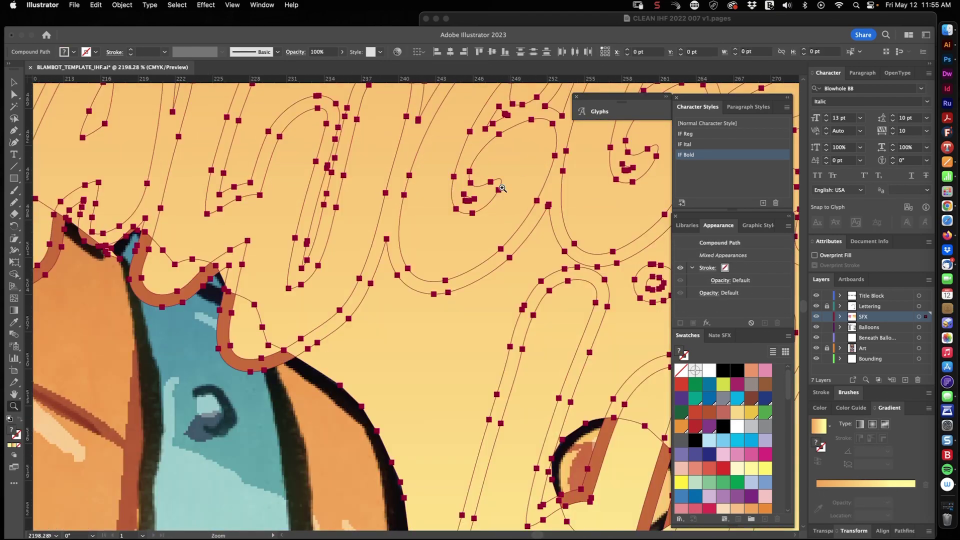
- Send the cut-out rectangle to the back and add the small droplet shape to its compound path
key("v")
left_click(406, 376)
key("shift+super+[")
left_click(391, 290, "shift")
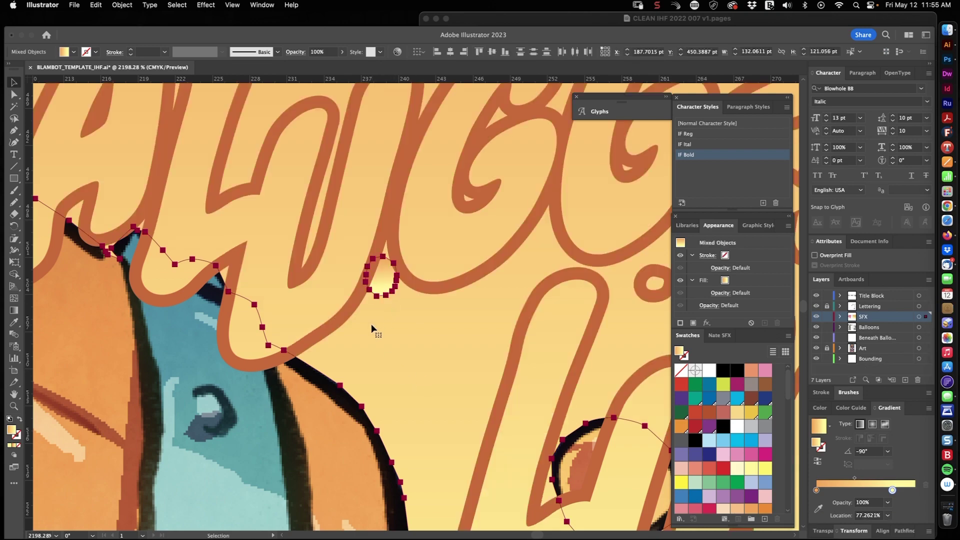
key("super+8")
- Try a clipping mask on the GUG-GALUG lettering with the completed cut-out shape, check it, and undo it
left_click(345, 367, "shift")
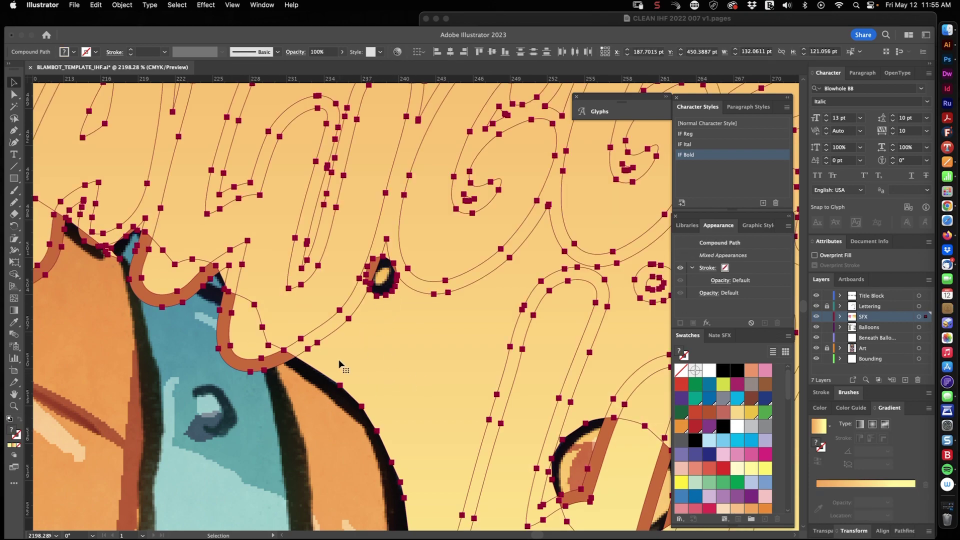
key("super+7")
key("shift+super+a")
key("z")
left_click_drag(450, 365, 416, 395)
left_click_drag(436, 410, 307, 368)
left_click_drag(318, 310, 350, 312)
key("super+z")
- Send the cut-out rectangle to the back and fill the offset outline behind the GUG-GALUG lettering with black
key("v")
left_click(314, 385)
key("shift+super+[")
left_click(460, 373)
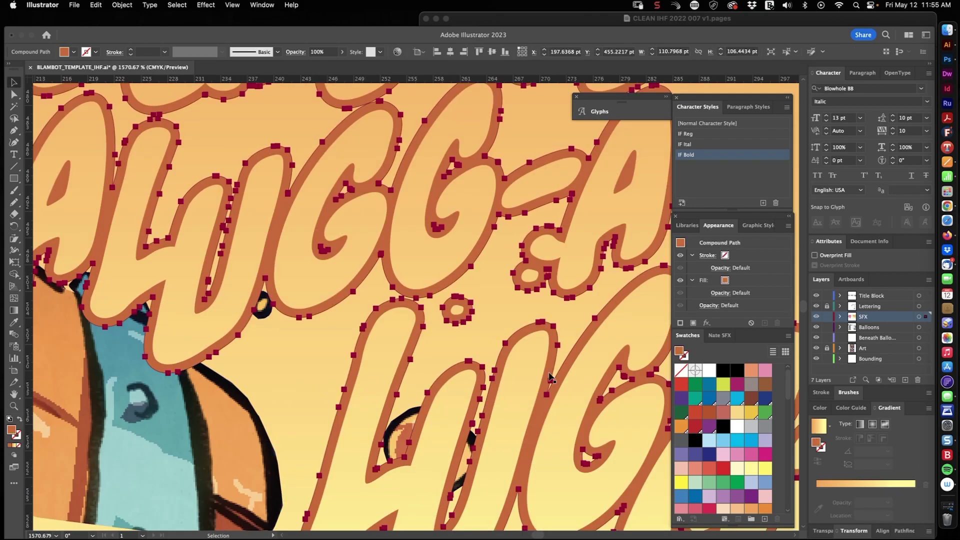
left_click(723, 372)
key("shift+super+a")
key("super+minus")
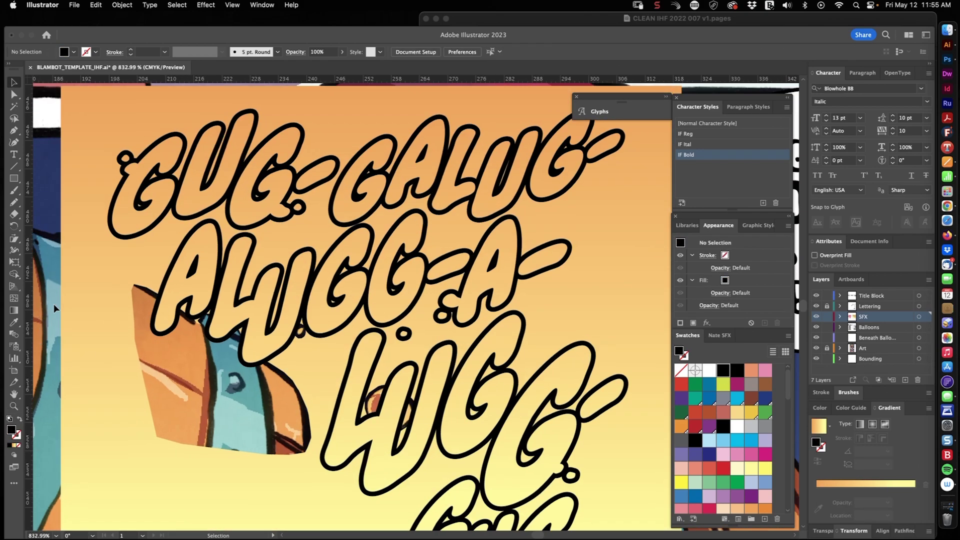
- Bring the cut-out rectangle to the front and clip the black-outlined GUG-GALUG lettering with it
left_click(169, 393)
key("shift+super+]")
left_click(385, 344)
left_click_drag(385, 344, 300, 348)
left_click_drag(357, 451, 317, 317)
left_click_drag(350, 270, 440, 323)
- Recolour the black offset outline with a reddish brown sampled from the barrel's slats
left_click(443, 329)
left_click_drag(389, 358, 325, 323)
key("i")
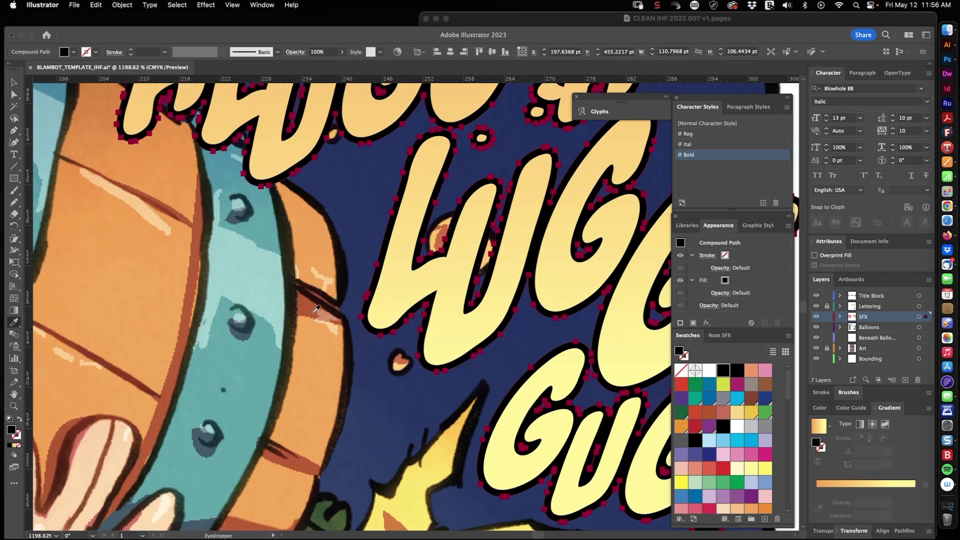
left_click(311, 311)
key("super+shift+a")
left_click_drag(425, 383, 307, 423)
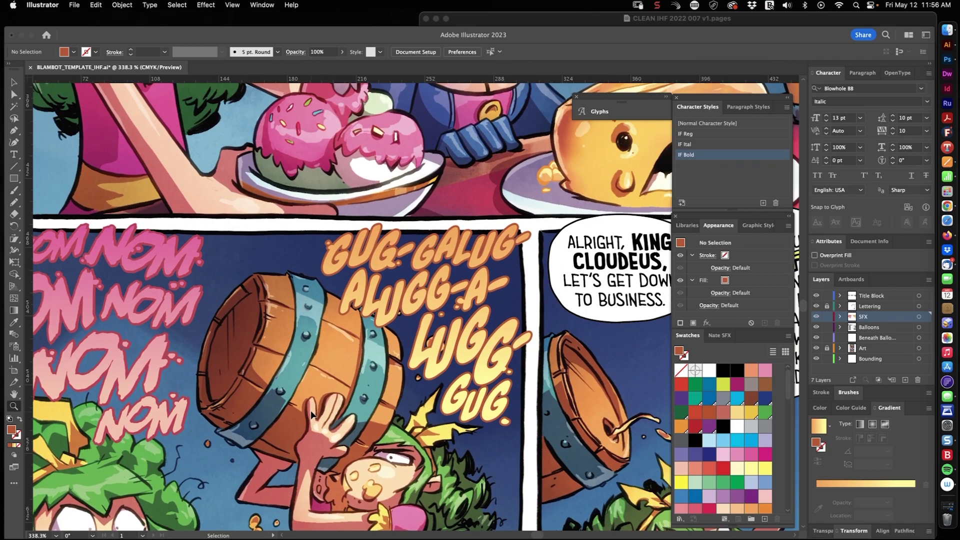
- Undo the sampled outline colour, the clipping mask and the black outline fill
key("super+z")
key("super+z")
key("super+z")
key("super+z")
left_click_drag(370, 337, 504, 215)
key("super+z")
- Recolour the first stop of the GUG-GALUG lettering's gradient with a pale lavender-blue swatch
key("super+shift+a")
left_click(311, 330)
scroll(774, 472, "down", 4)
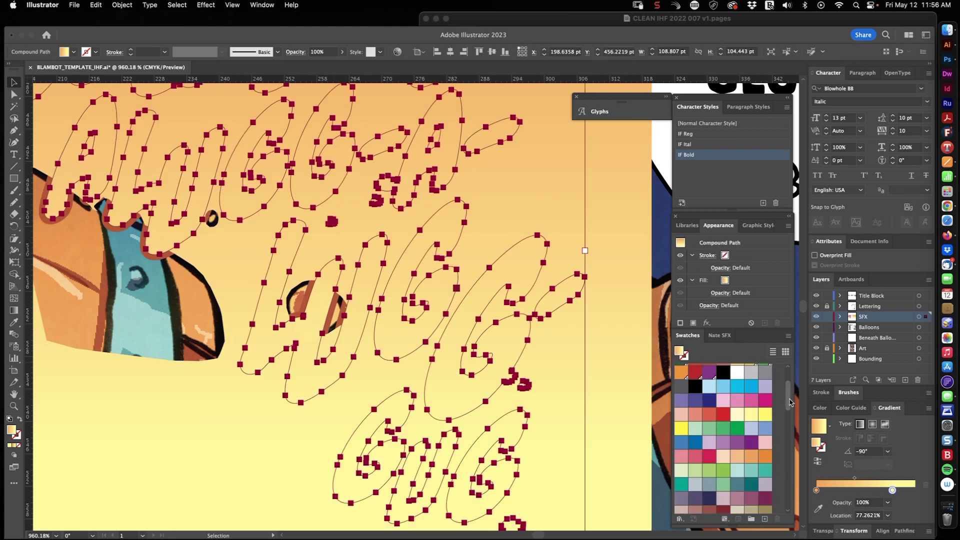
- Clip the GUG-GALUG lettering and its outline with the cut-out rectangle so the barrel and droplets overlap them
key("super+shift+a")
left_click_drag(148, 282, 177, 271)
key("super+7")
key("super+shift+a")
left_click_drag(406, 305, 183, 421)
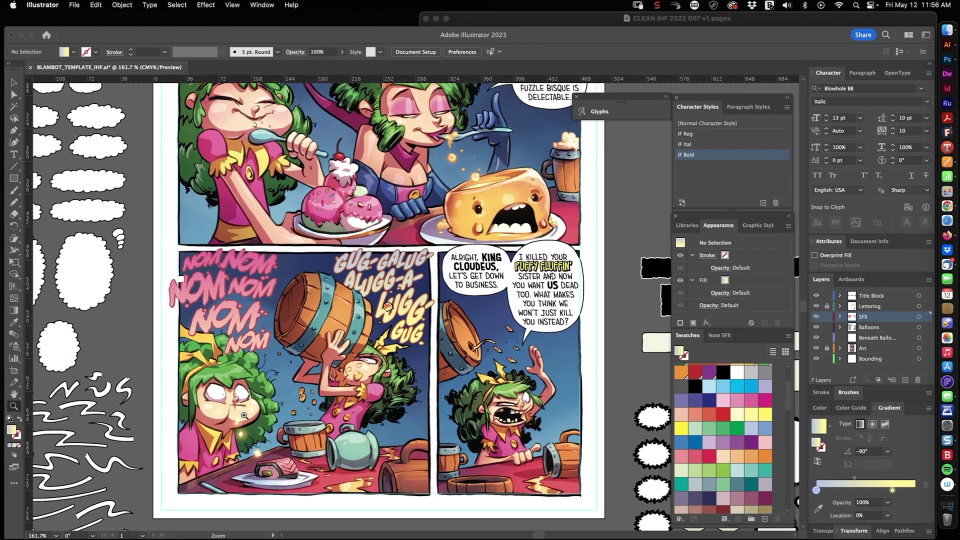
- Release the GUG-GALUG lettering from its mask and recolour its reddish-brown outline with a dark greyish teal
left_click_drag(394, 289, 591, 240)
key("super+z")
key("v")
key("super+shift+a")
left_click(302, 378)
key("Delete")
left_click(302, 378)
scroll(346, 330, "down", 8)
scroll(345, 330, "left", 4)
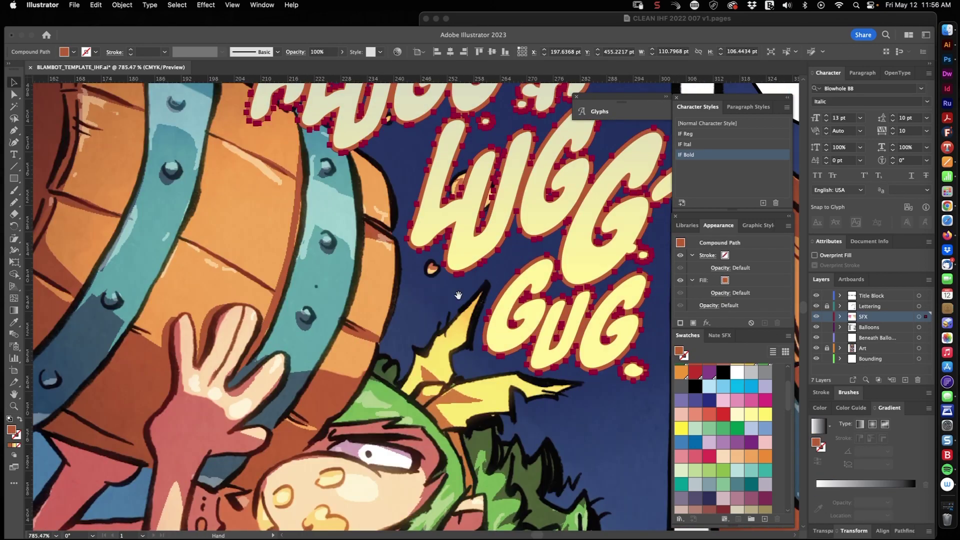
scroll(351, 350, "up", 8)
key("v")
key("super+shift+a")
mouse_move(407, 393)
left_mouse_down()
mouse_move(245, 395)
mouse_move(414, 391)
left_mouse_up()
- Mask the GUG-GALUG lettering and its teal outline again so the barrel and droplets overlap them
scroll(414, 391, "down", 5)
scroll(414, 391, "right", 3)
left_click(453, 303)
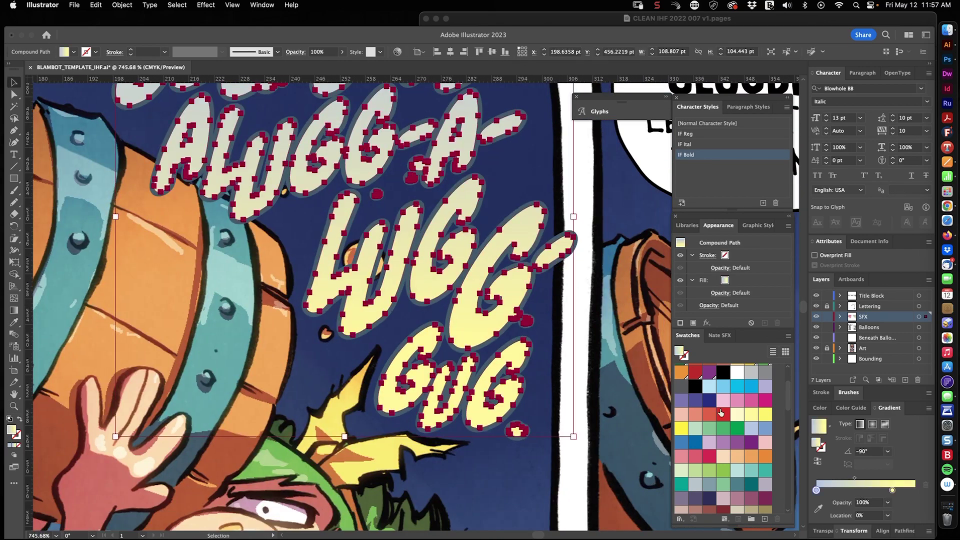
key("super+shift+a")
scroll(315, 300, "down", 5)
left_click(328, 280)
key("super+shift+a")
key("super+v")
key("super+z")
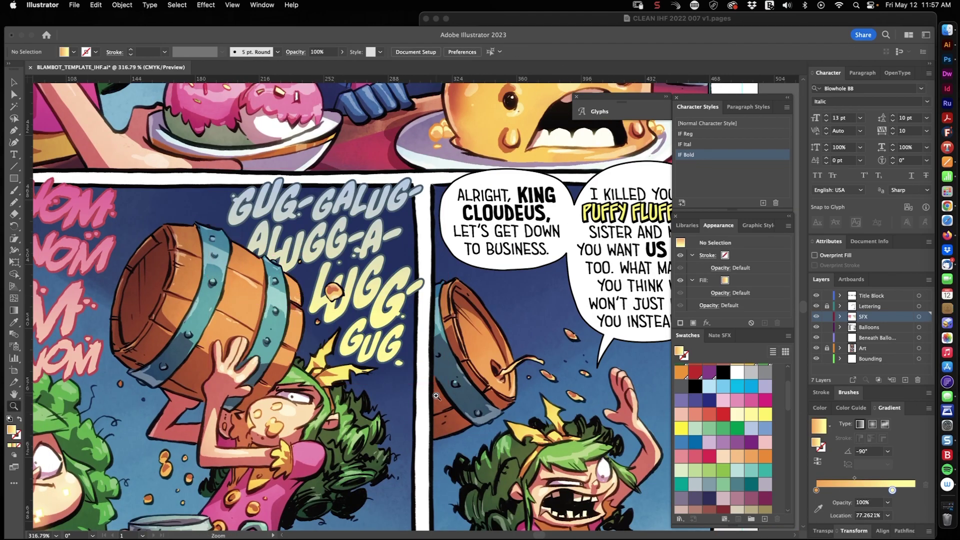
scroll(360, 360, "down", 5)
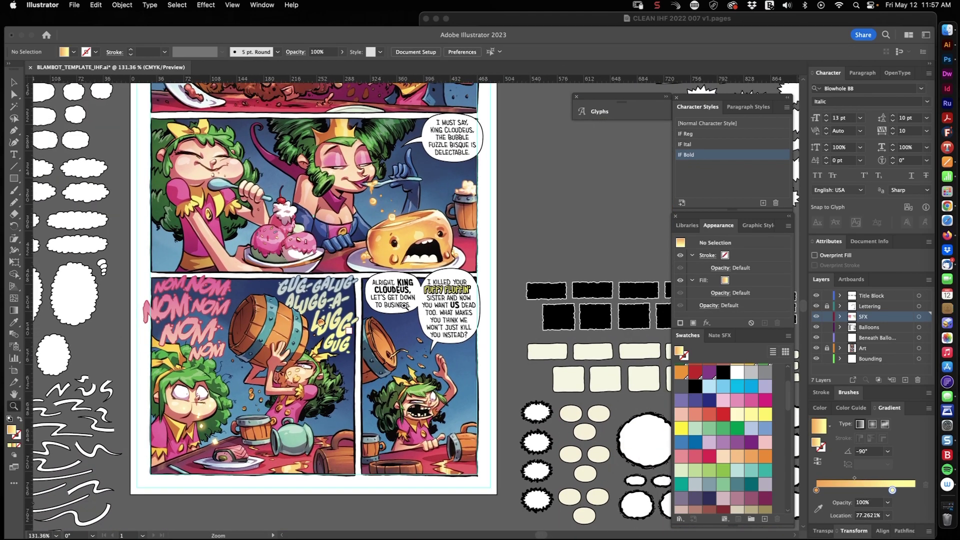
left_click_drag(221, 309, 280, 308)
left_click(224, 306)
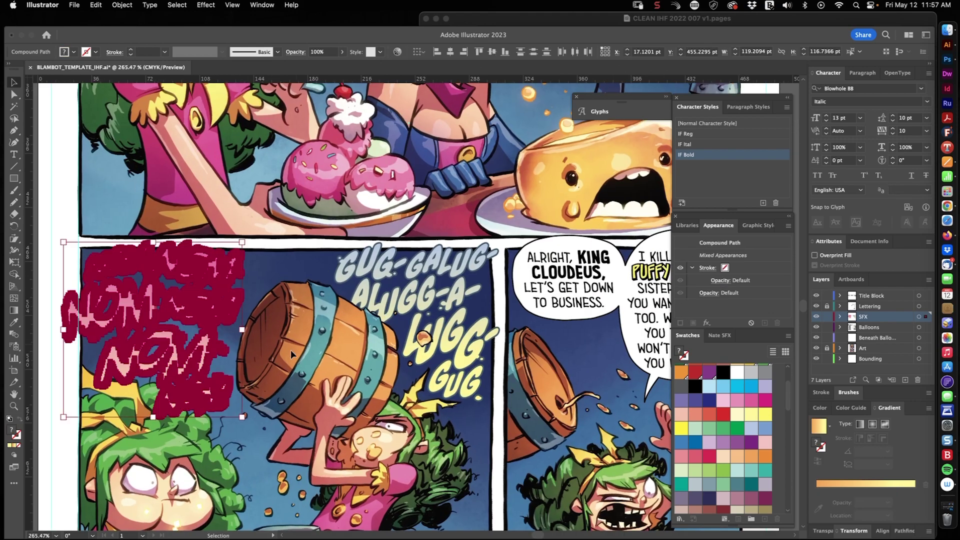
left_click(296, 339)
- Cut the masked GGRRRT lettering from the first panel, toggle Paste Remembers Layers, and paste it back in place on the SFX layer
left_click_drag(425, 325, 370, 325)
left_click_drag(477, 278, 399, 351)
left_click_drag(265, 240, 321, 242)
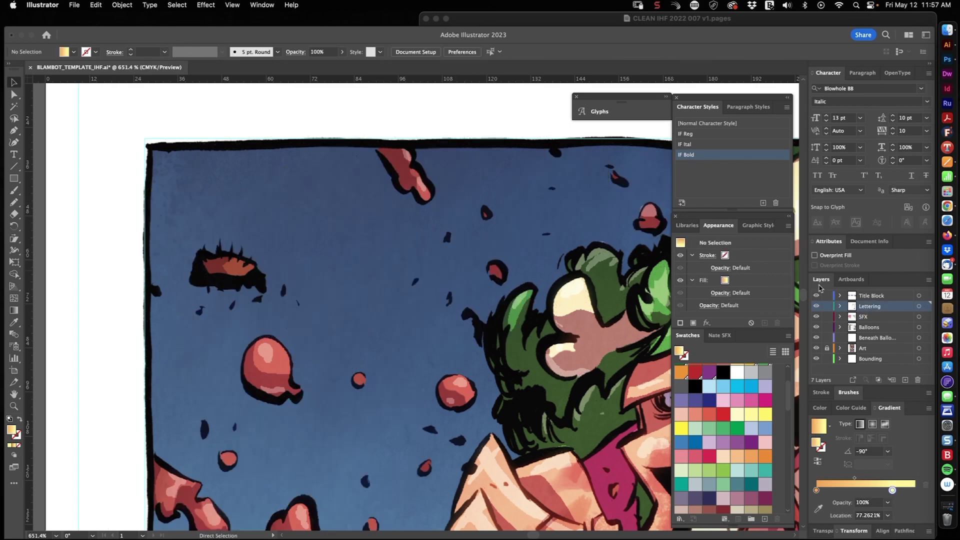
left_click(929, 280)
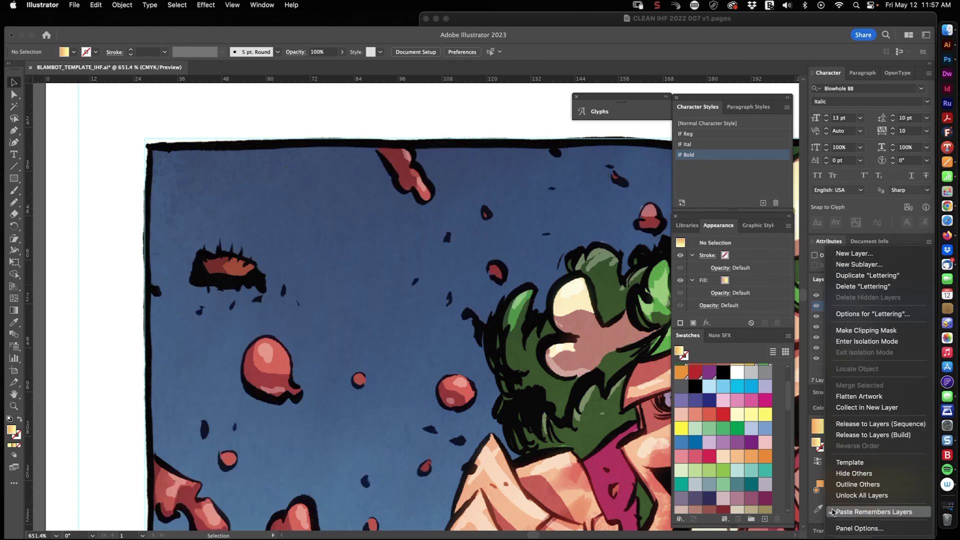
left_click(837, 510)
key("super+v")
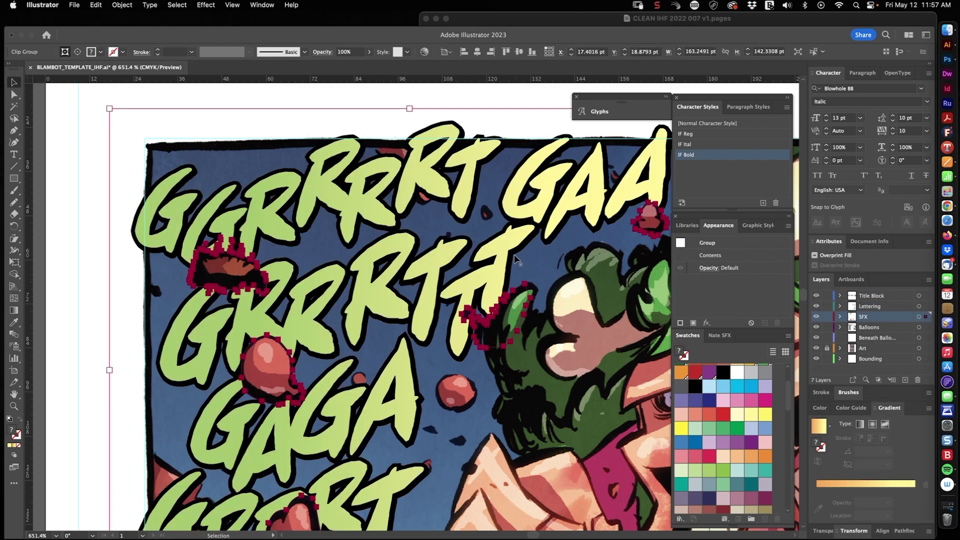
- Release the clipping mask on the GGRRRT lettering and recolour its black outline dark green
key("alt+super+7")
key("shift+super+a")
left_click(270, 349)
left_click_drag(434, 431, 349, 182)
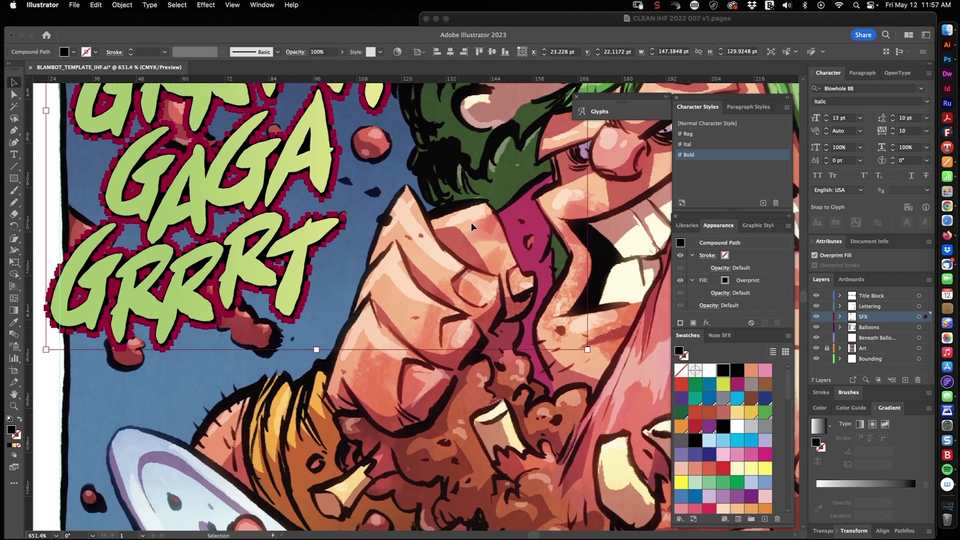
left_click(455, 235)
scroll(435, 325, "down", 5)
scroll(435, 325, "up", 2)
left_click_drag(425, 385, 342, 355)
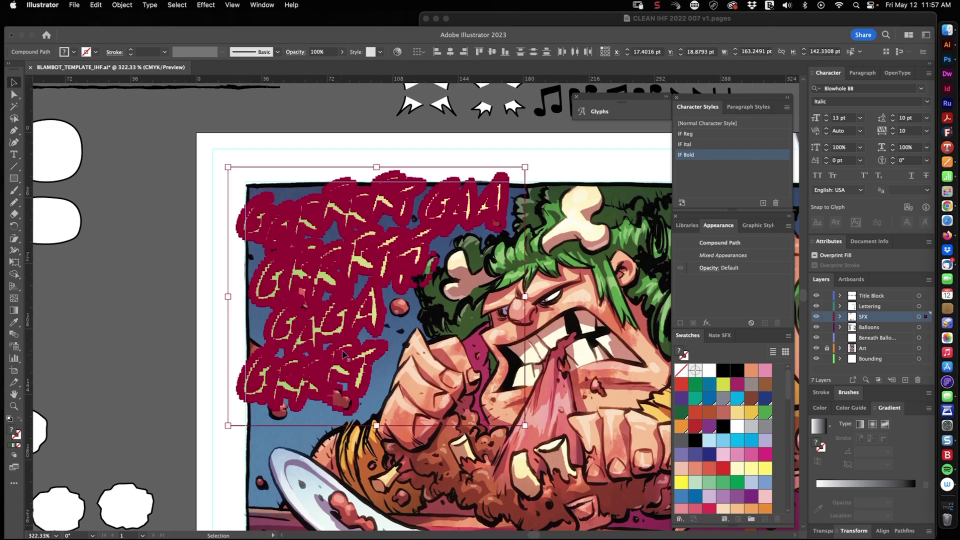
- Clip the GGRRRT lettering and its dark green outline with the cut-out shape so the hair and droplets overlap them
left_click(405, 310)
scroll(525, 245, "down", 5)
scroll(478, 235, "up", 7)
left_click(311, 198)
left_click(307, 184)
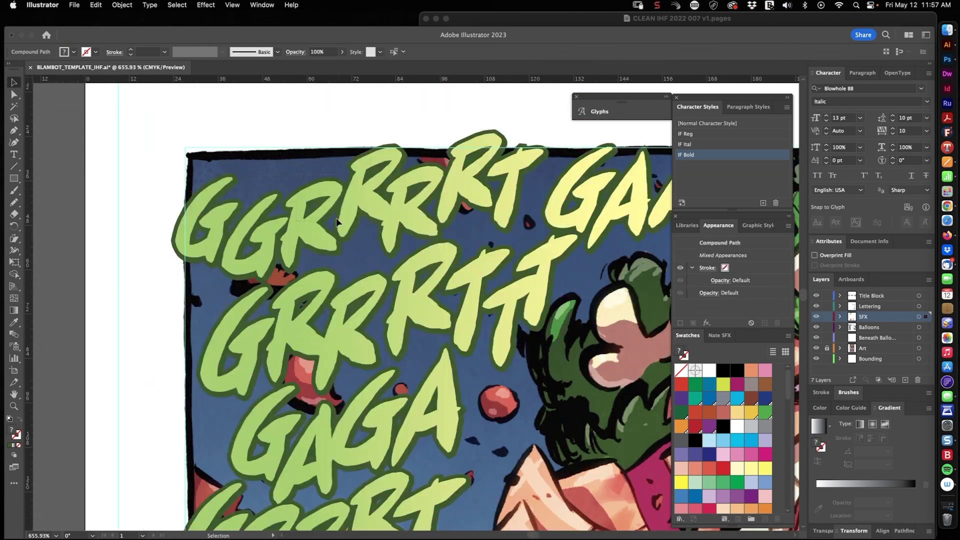
left_click(371, 232)
left_click(351, 274, "shift")
left_click(390, 362)
left_click_drag(464, 335, 407, 317)
key("v")
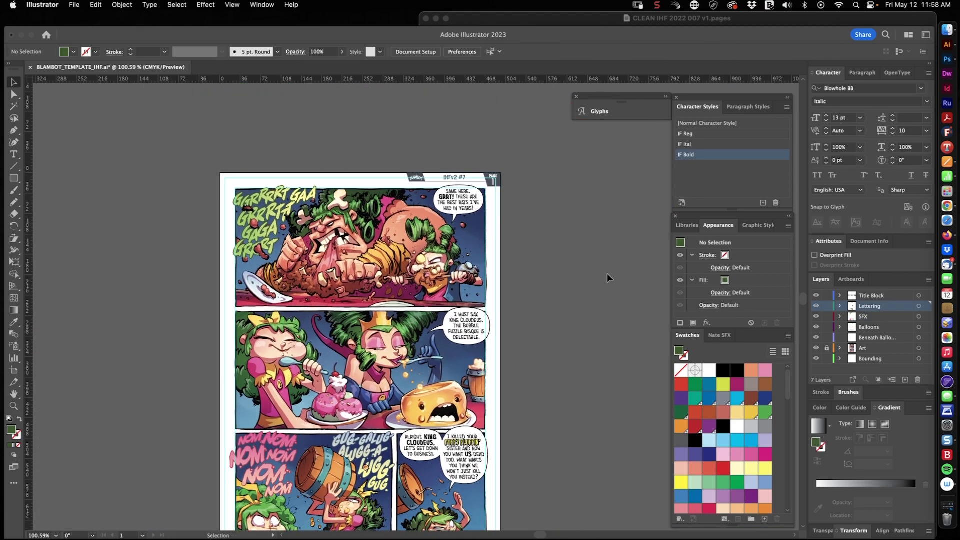
- Apply the Crayo Balloon M1 BB brush to all artwork on the Balloons layer and dim the Art layer's images
left_click_drag(463, 208, 531, 300)
left_click(340, 390)
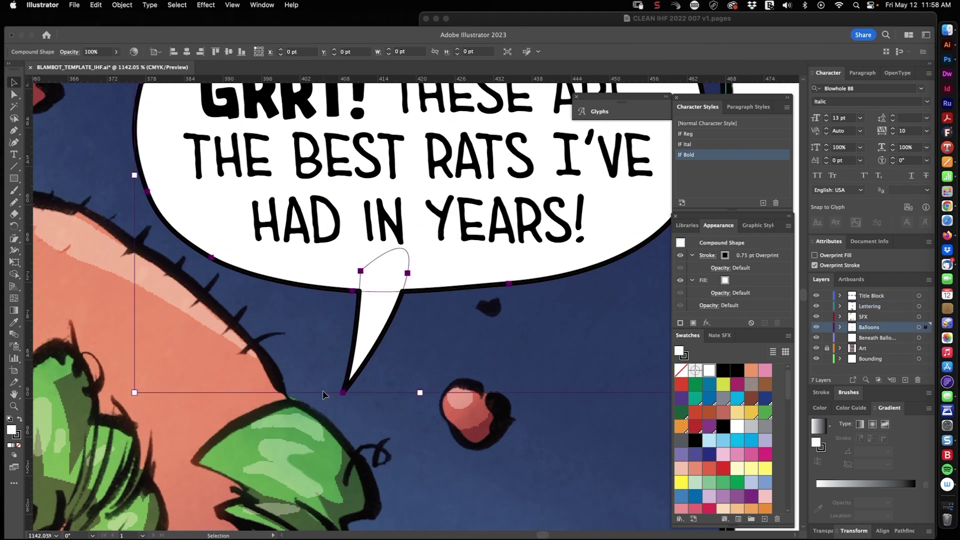
double_click(877, 350)
left_click(457, 302)
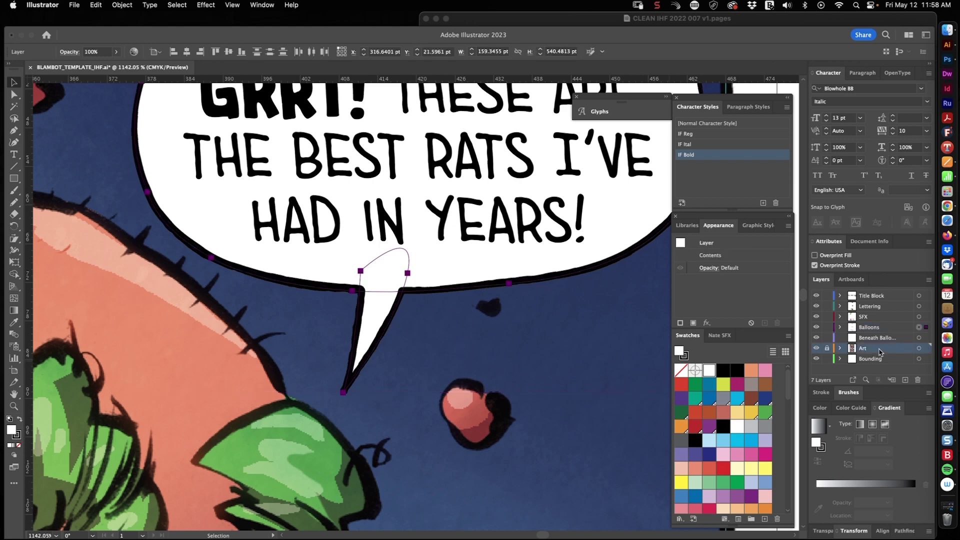
left_click(523, 325)
- Try Crayo Balloon M2 BB on the first panel's balloon outline, and settle on the Crayo Balloon L1 BB brush
left_click(346, 389)
left_click(820, 392)
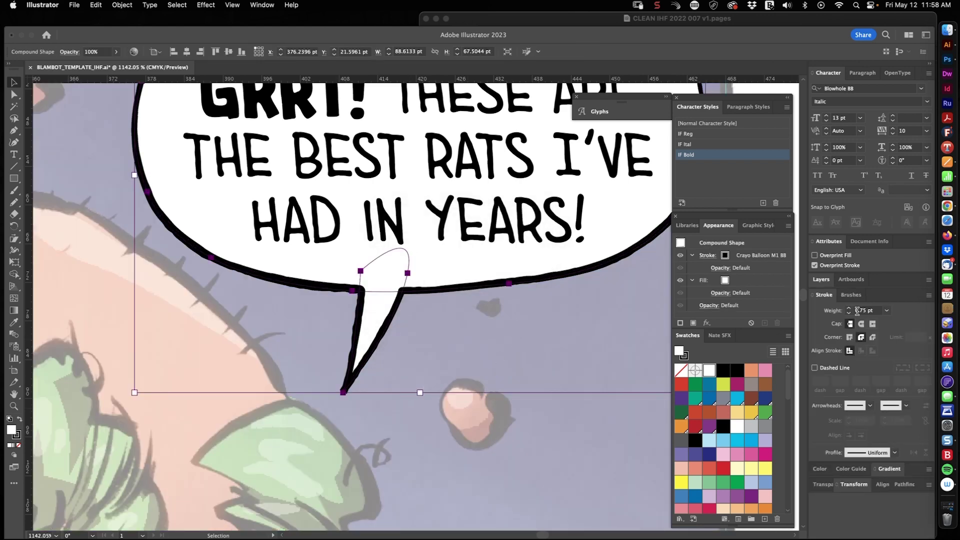
left_click(851, 295)
left_click(867, 399)
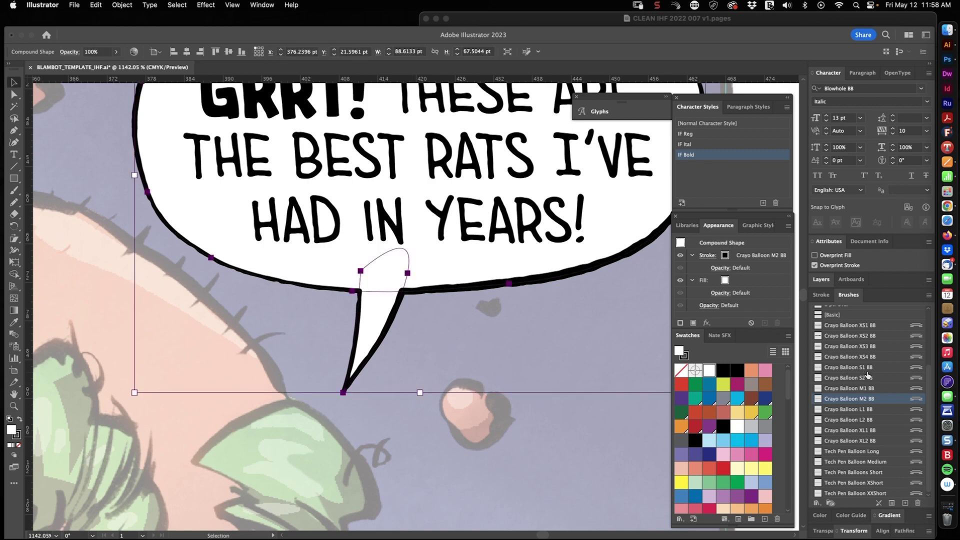
left_click(854, 410)
left_click(551, 344)
- Crop the SAME HERE balloon flush with the panel's top border, covering the joins with white rectangles without a stroke
left_click_drag(514, 381, 426, 381)
left_click_drag(520, 220, 389, 256)
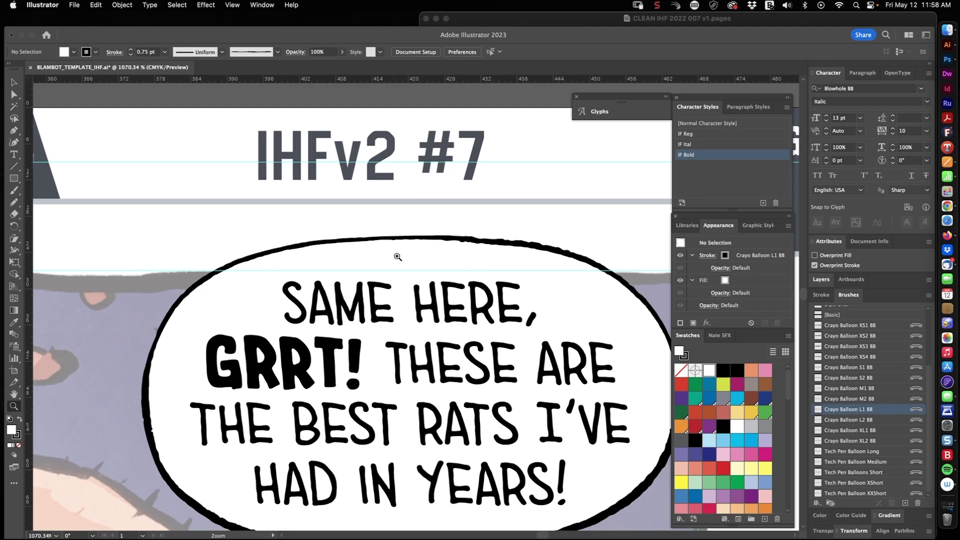
left_click_drag(514, 241, 635, 270)
key("x")
key("slash")
key("x")
mouse_move(168, 259)
left_mouse_down()
mouse_move(420, 230)
mouse_move(259, 341)
left_mouse_up()
left_click_drag(320, 307, 382, 306)
left_click(352, 358)
left_click_drag(352, 358, 352, 366)
left_click_drag(418, 334, 225, 401)
left_click_drag(398, 428, 408, 288)
key("super+shift+a")
- Clip the I MUST SAY balloon with a rectangle so it butts against the second panel's top and right borders
key("v")
left_click_drag(377, 490, 426, 209)
left_click_drag(425, 332, 515, 331)
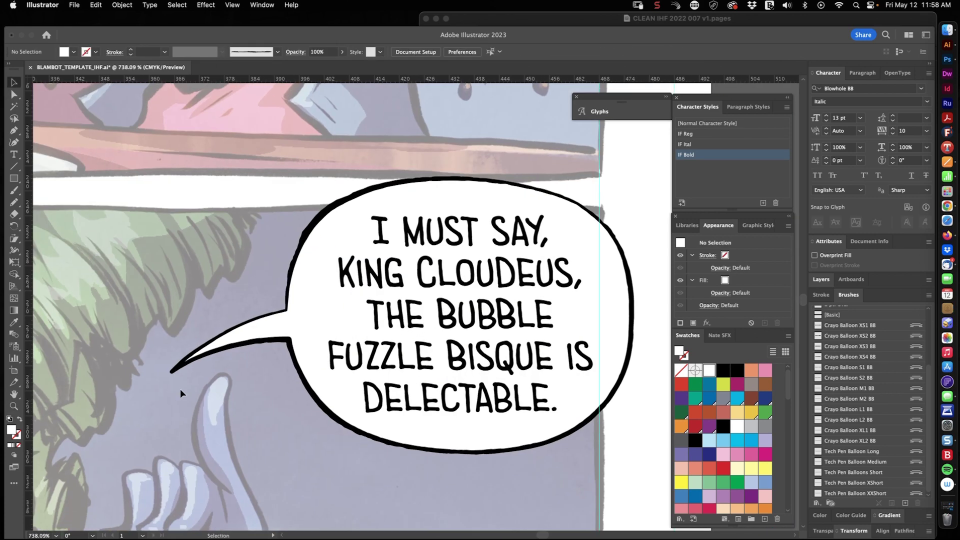
left_click(189, 362)
key("m")
left_click_drag(636, 197, 641, 196)
key("v")
left_click(196, 366, "shift")
key("super+7")
- Cover the upper-left join of the I MUST SAY balloon with an unstroked white rectangle about 10.7 by 3.1 pt
key("z")
left_click_drag(318, 195, 431, 186)
key("m")
mouse_move(328, 175)
left_mouse_down()
mouse_move(556, 231)
mouse_move(565, 245)
left_mouse_up()
key("i")
left_click(315, 201)
left_click_drag(475, 166, 473, 166)
left_click(413, 153)
key("z")
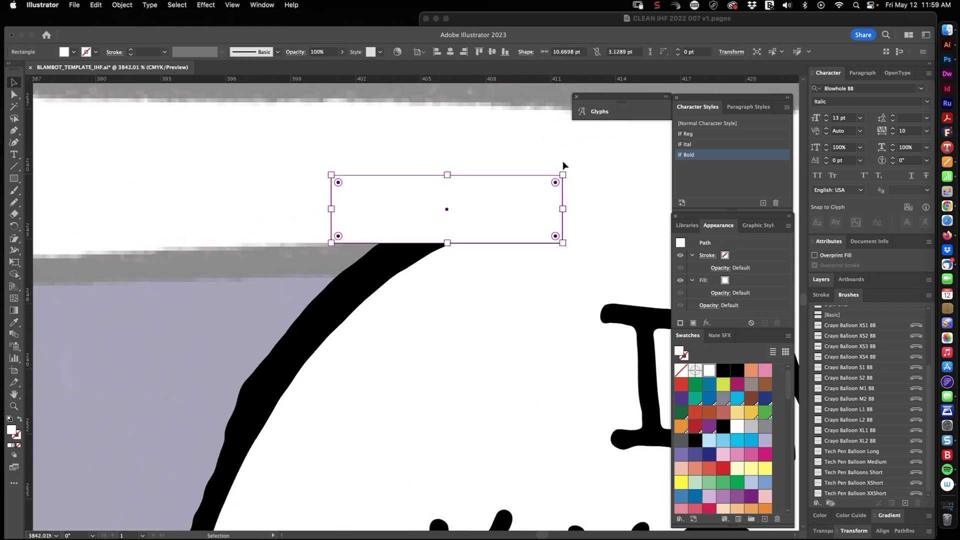
key("super+shift+a")
- Add another white rectangle over the next join between the I MUST SAY balloon and the panel's top border
left_click_drag(550, 161, 458, 165)
left_click_drag(625, 200, 322, 268)
left_click_drag(374, 245, 460, 256)
key("m")
left_click_drag(360, 228, 624, 379)
key("z")
key("super+shift+a")
- Cover the balloon's join at the second panel's right border with a white rectangle about 8.1 by 47.6 pt, aligned to the border's outer edge
left_click_drag(610, 206, 525, 210)
left_click_drag(600, 340, 390, 180)
key("m")
mouse_move(439, 92)
left_mouse_down()
mouse_move(381, 430)
mouse_move(467, 411)
left_mouse_up()
key("z")
key("v")
left_click_drag(516, 344, 507, 345)
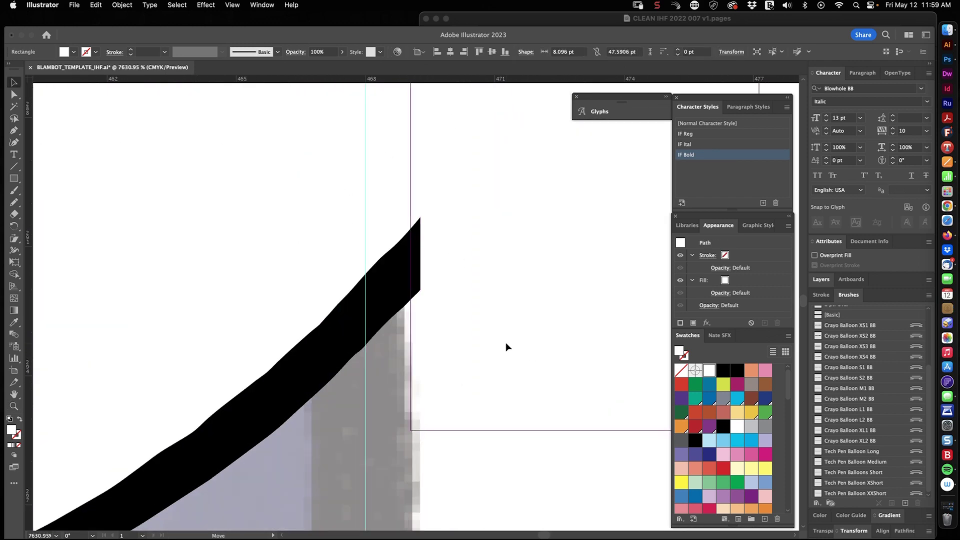
left_click_drag(479, 283, 479, 283)
left_click_drag(554, 283, 220, 435)
left_click(545, 347)
- Apply the Crayo Balloon XL1 BB brush to the outline of the joined ALRIGHT and I KILLED YOUR balloons
left_click_drag(576, 287, 451, 330)
left_click_drag(450, 360, 355, 180)
left_click_drag(420, 287, 495, 285)
left_click(437, 400)
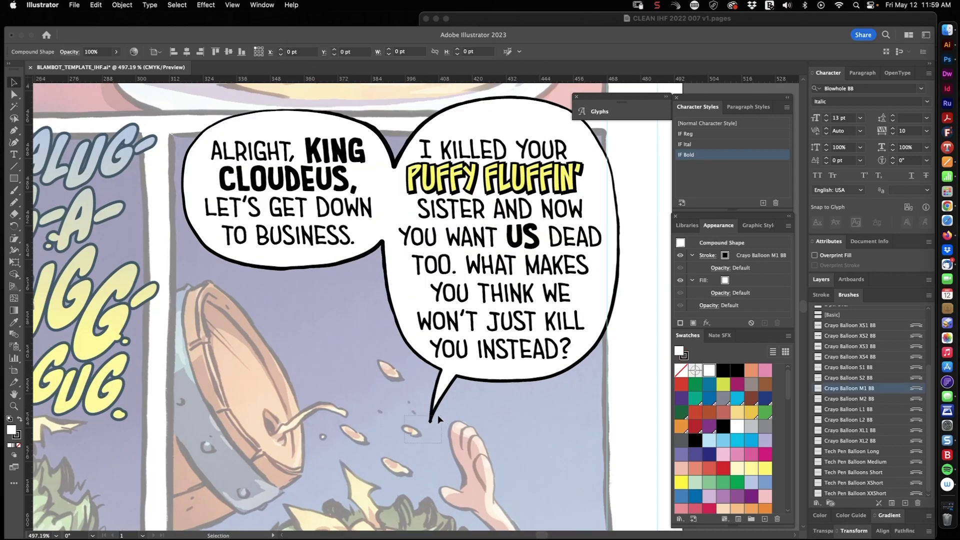
left_click(875, 421)
left_click(870, 409)
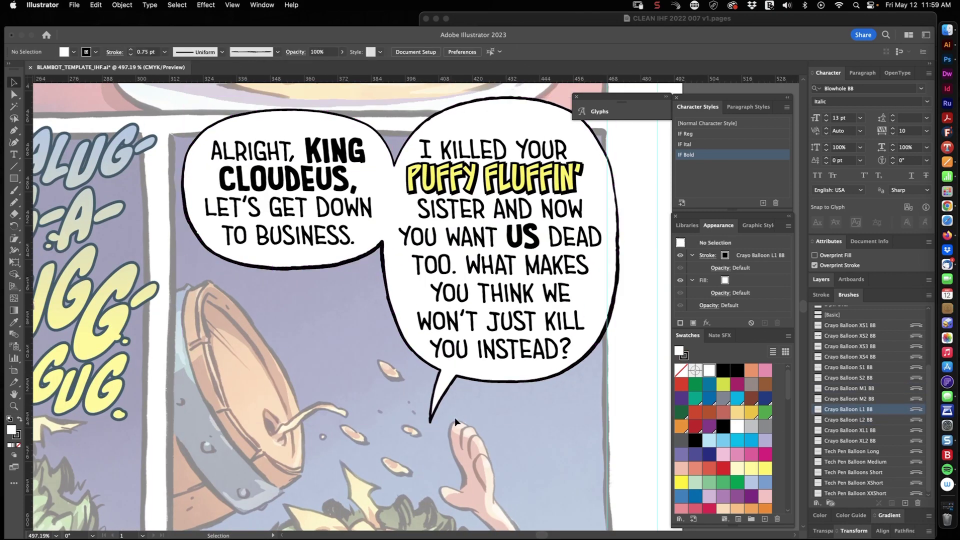
left_click(867, 430)
left_click(552, 463)
- Clip the joined balloons with a rectangle so they butt against the last panel's top and right borders
mouse_move(503, 354)
left_mouse_down()
mouse_move(518, 345)
mouse_move(485, 375)
mouse_move(429, 396)
left_mouse_up()
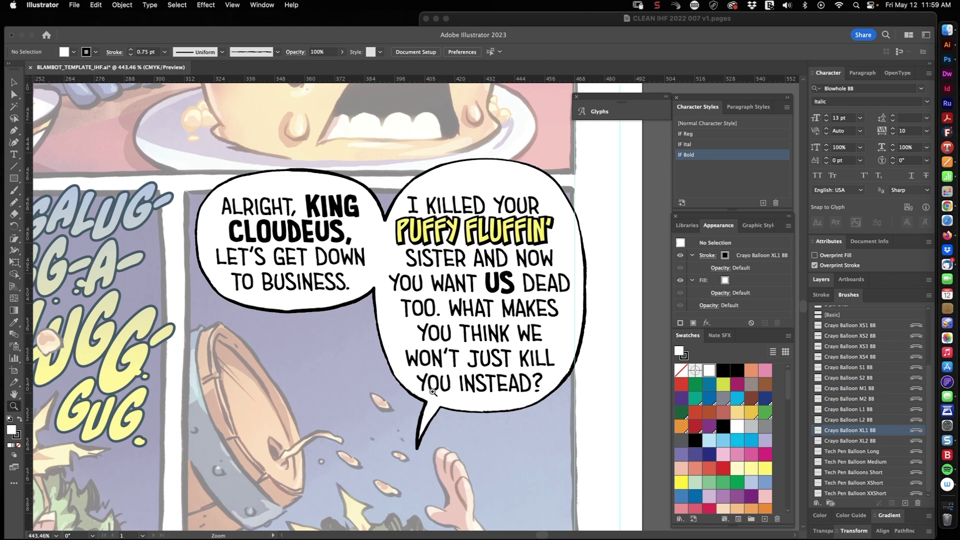
mouse_move(198, 189)
left_mouse_down()
mouse_move(193, 183)
mouse_move(421, 143)
left_mouse_up()
left_click(520, 172, "shift")
key("super+7")
key("super+shift+a")
- Cover the upper-left join of the ALRIGHT balloon with a rectangle about 7.8 by 3.4 pt, sampling unstroked white for it
key("m")
mouse_move(179, 144)
left_mouse_down()
mouse_move(300, 179)
mouse_move(426, 253)
left_mouse_up()
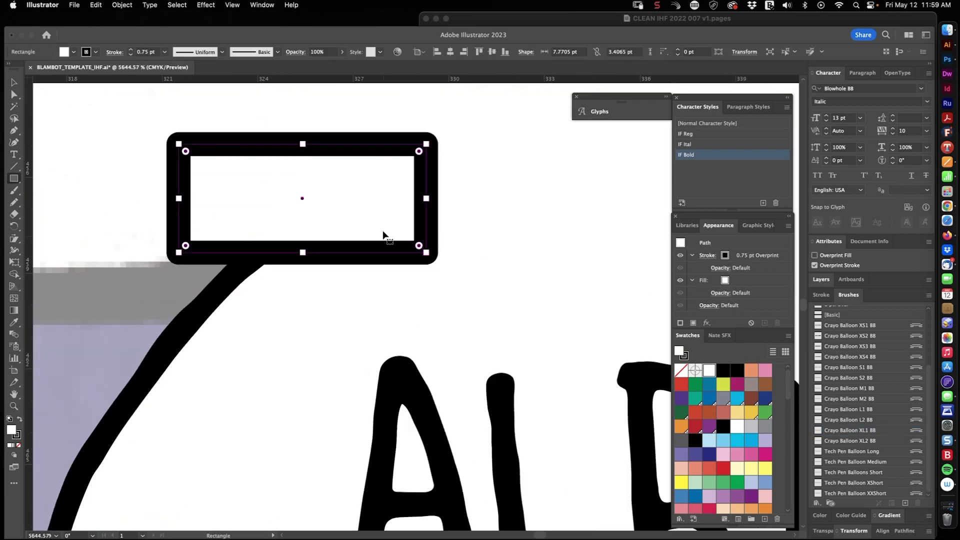
key("v")
key("i")
left_click(178, 175)
left_click_drag(190, 215, 65, 218)
- Cover the upper-right join of the ALRIGHT balloon with a white rectangle about 6.4 by 2.6 pt
left_click_drag(347, 204, 490, 201)
key("m")
left_click_drag(278, 206, 494, 293)
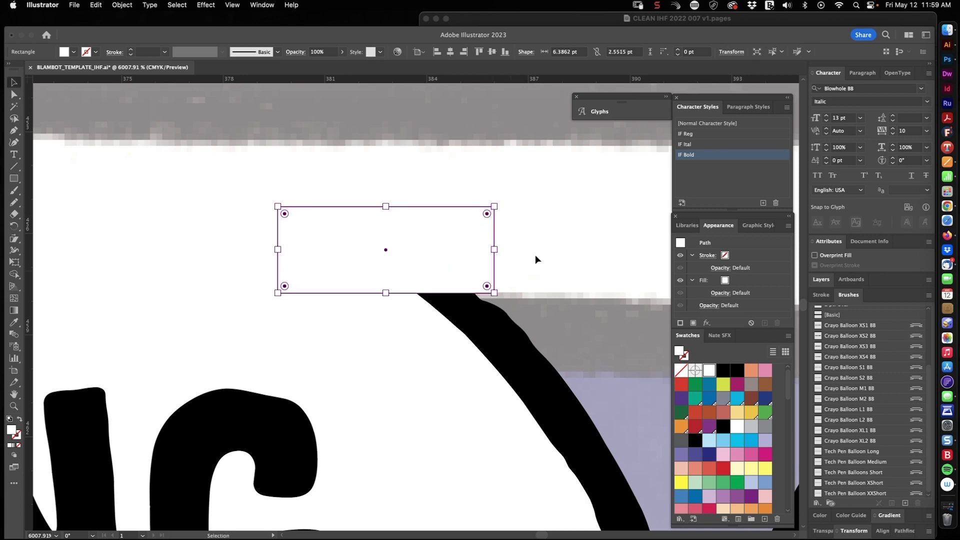
key("z")
- Cover the upper-left join of the I KILLED YOUR balloon at the panel's top border with a white rectangle
left_click_drag(245, 228, 130, 230)
left_click_drag(423, 236, 505, 225)
key("m")
mouse_move(293, 222)
left_mouse_down()
mouse_move(478, 289)
mouse_move(488, 301)
left_mouse_up()
left_click(500, 295, "super")
key("z")
- Lock the Lettering layer and cover the panel's upper-right corner beside the I KILLED YOUR balloon with an unstroked white rectangle on the Balloons layer
left_click_drag(170, 205, 60, 208)
left_click_drag(468, 245, 498, 244)
key("super+shift+a")
left_click(821, 280)
left_click(827, 306)
left_click_drag(353, 206, 503, 193)
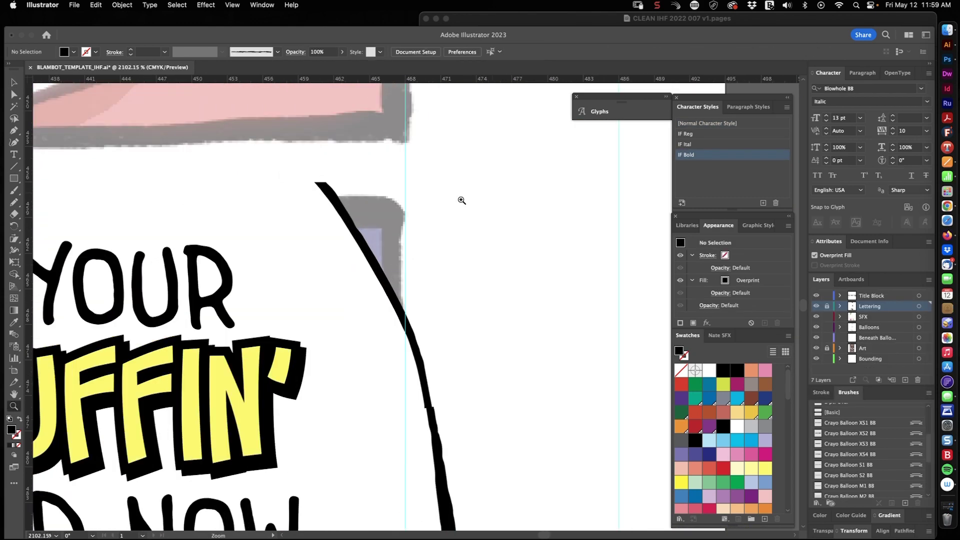
left_click(867, 328)
left_click_drag(290, 168, 438, 356)
key("i")
left_click(485, 302)
left_click(525, 310, "super")
- Cover the I KILLED YOUR balloon's join at the panel's right border with a white rectangle about 6.1 by 67.3 pt
key("z")
mouse_move(534, 313)
left_mouse_down()
mouse_move(440, 344)
mouse_move(406, 244)
left_mouse_up()
left_click_drag(413, 461, 419, 466)
left_click_drag(407, 473, 550, 350)
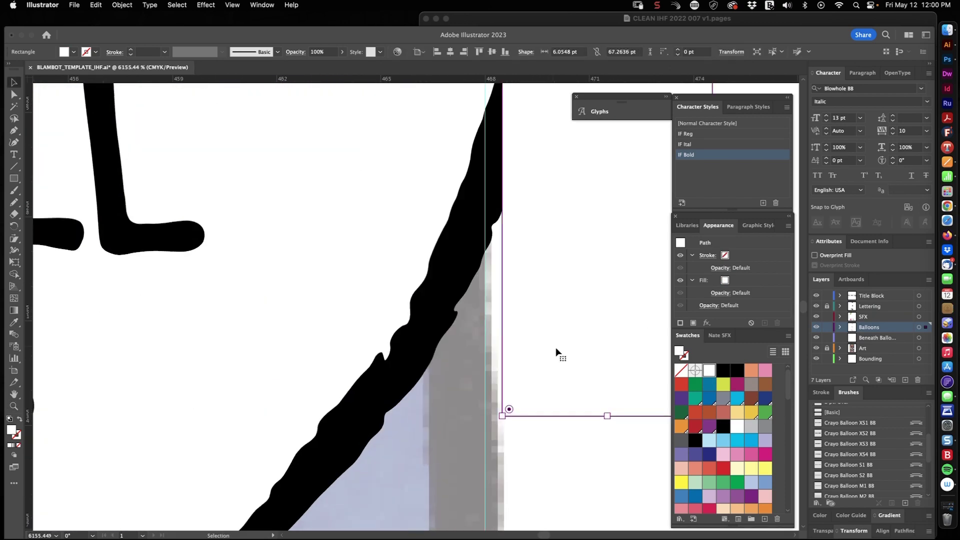
key("super+shift+a")
- Turn off image dimming for the Art layer and view the whole page
key("super+0")
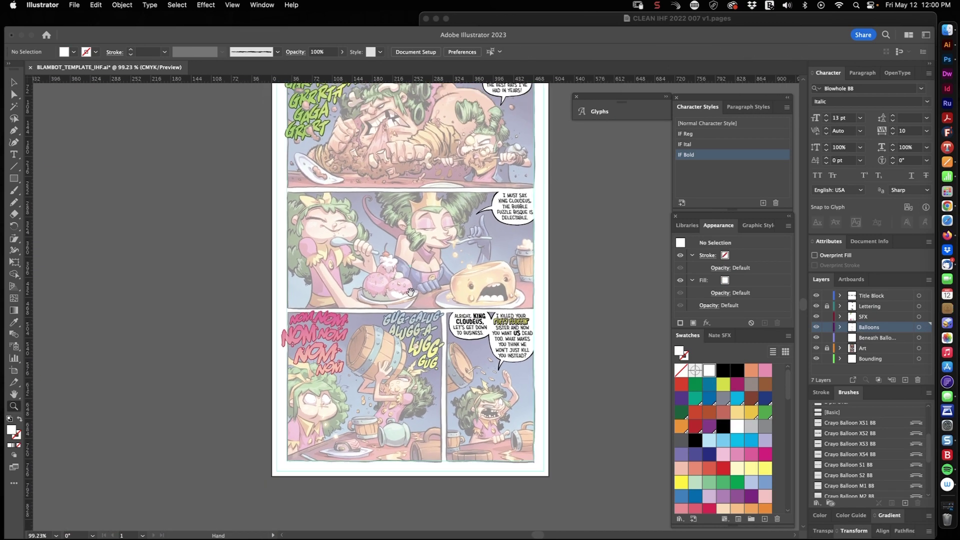
double_click(881, 348)
key("Return")
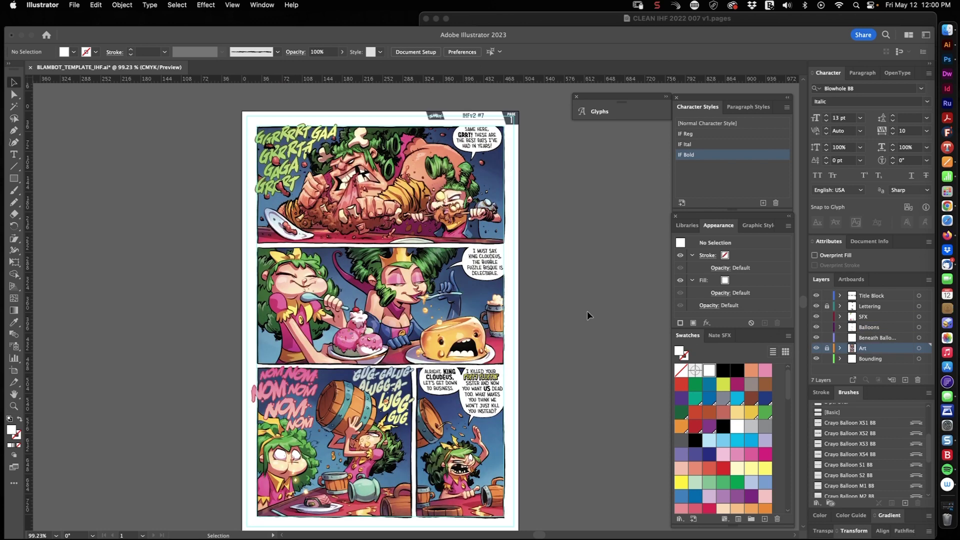
scroll(590, 241, "down", 1)
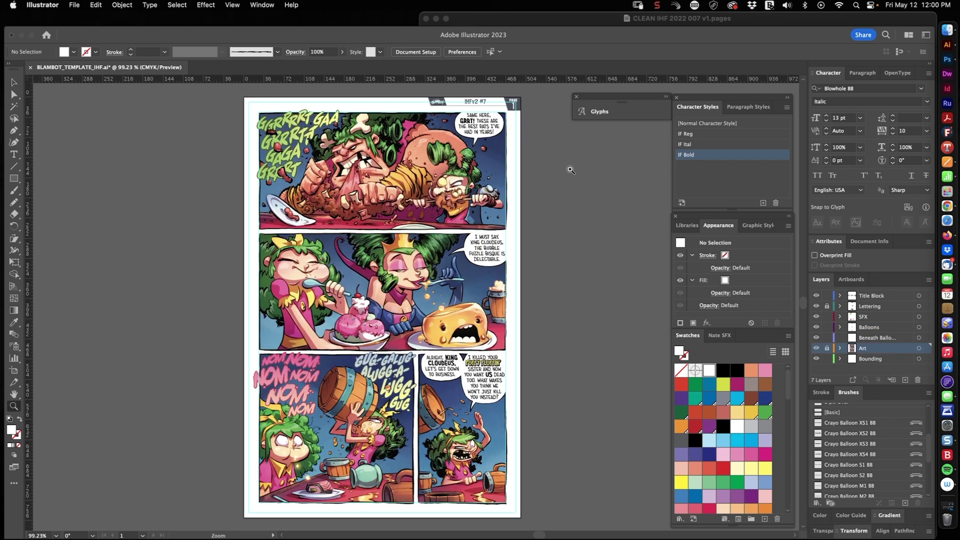
- Change the page number in the title block to 2 and lock the Title Block layer
left_click_drag(578, 160, 562, 197)
left_click_drag(498, 139, 635, 144)
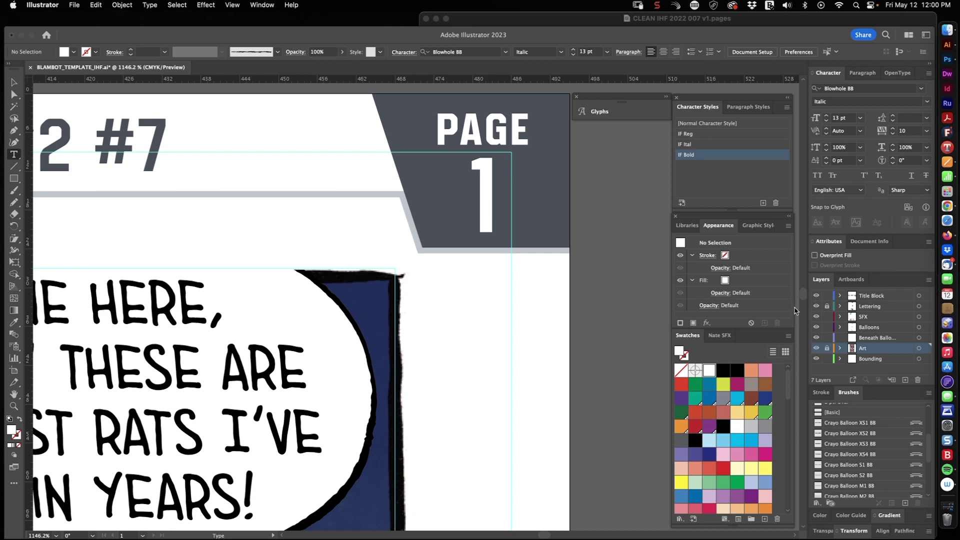
left_click(526, 211)
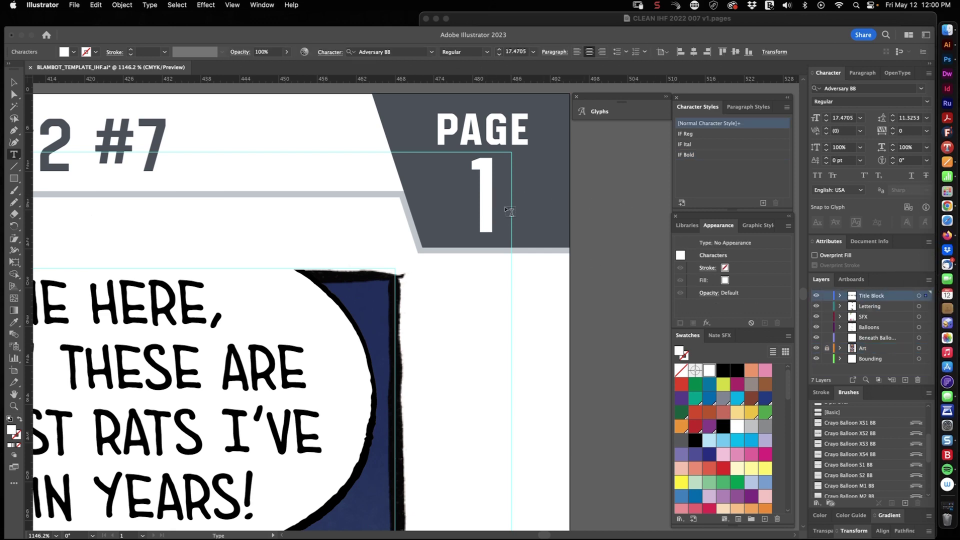
type("2")
key("Escape")
key("super+0")
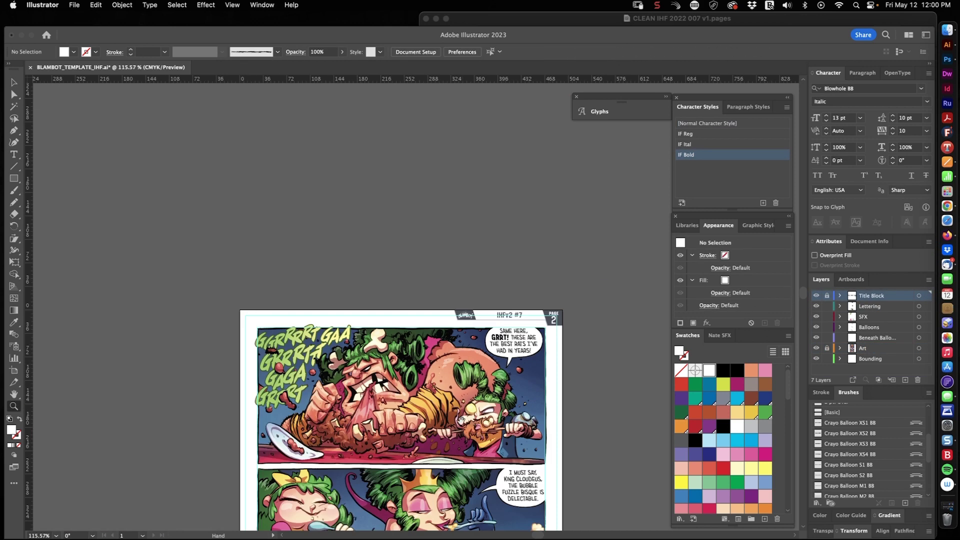
- Save the page as IHFv2007002.ai in the IHF007 folder, in Adobe Illustrator format with the default options
key("super+shift+s")
left_click(520, 105)
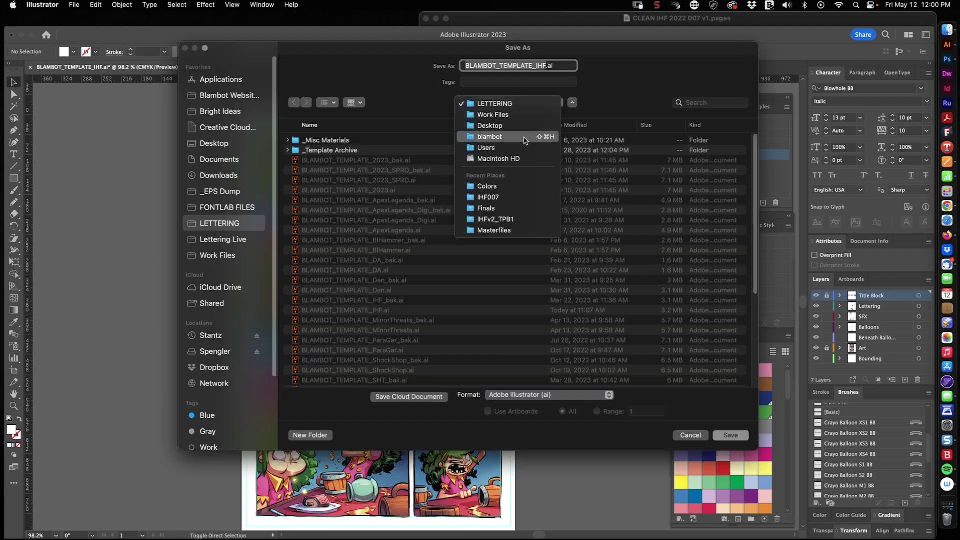
left_click(515, 197)
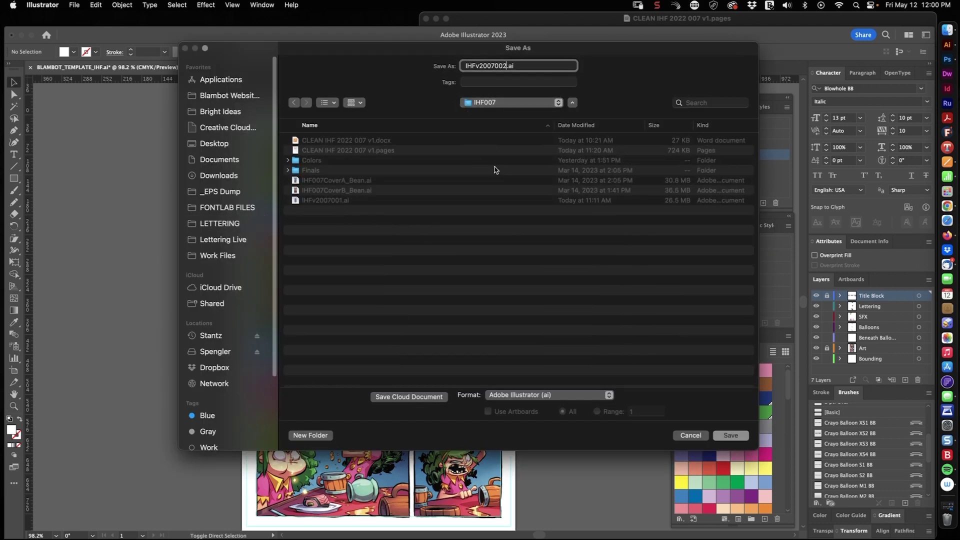
key("Return")
key("Return")
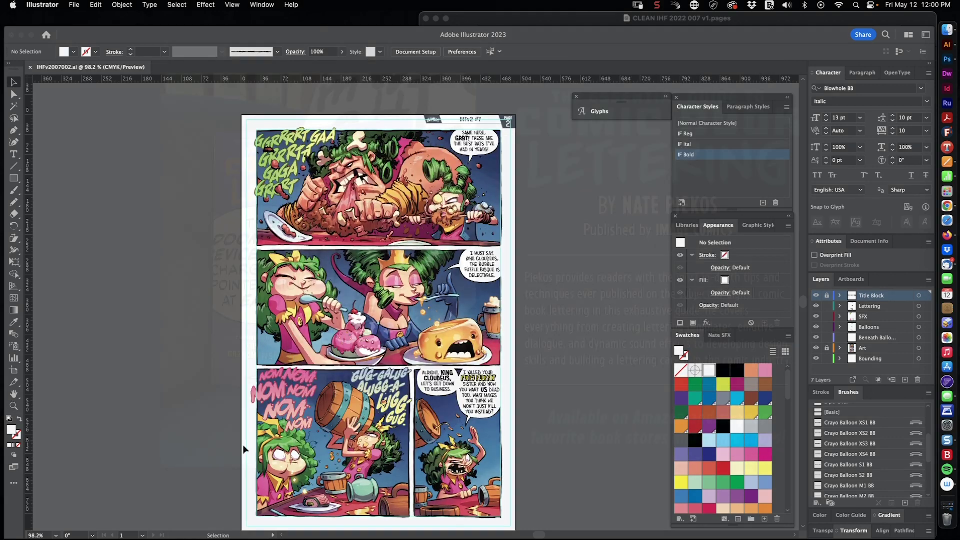